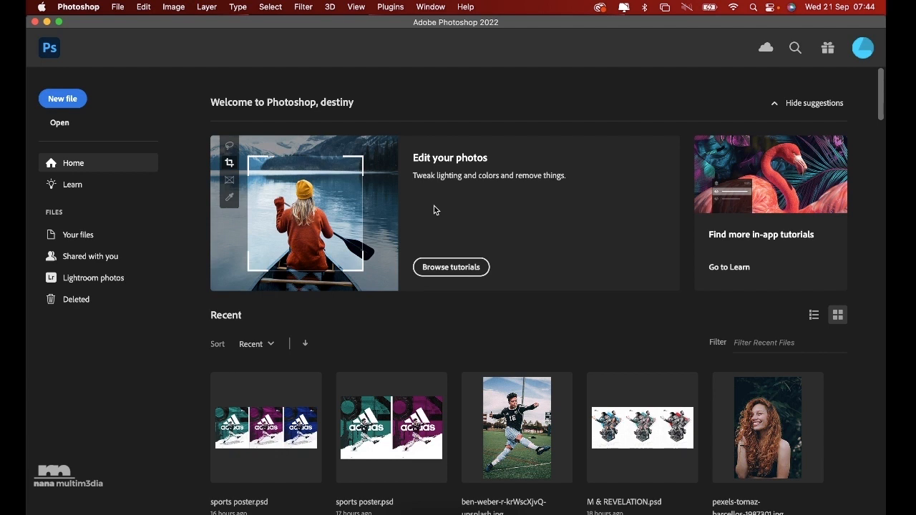
scroll(527, 352, "down", 3)
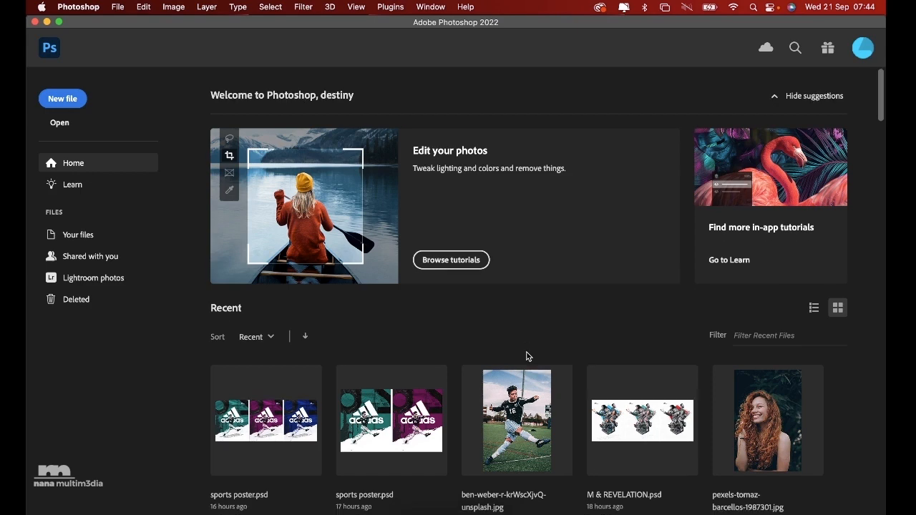
scroll(528, 356, "down", 1)
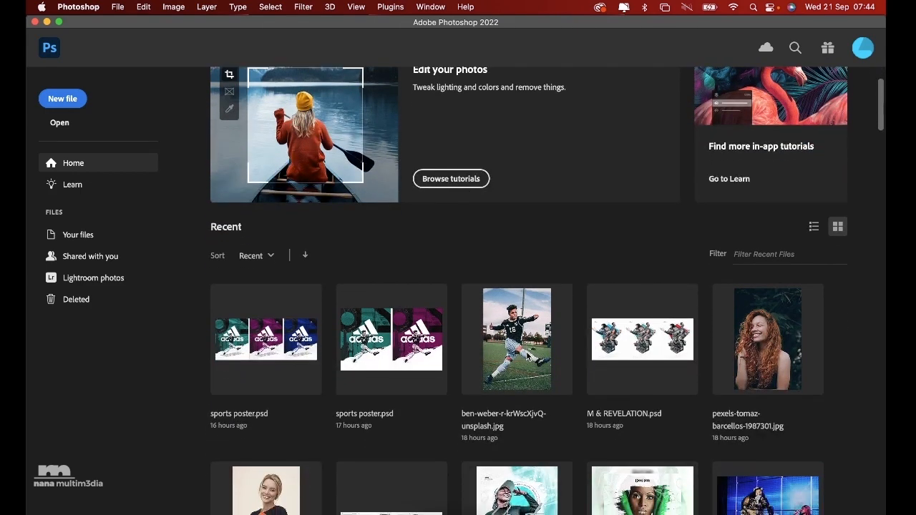
scroll(527, 352, "down", 4)
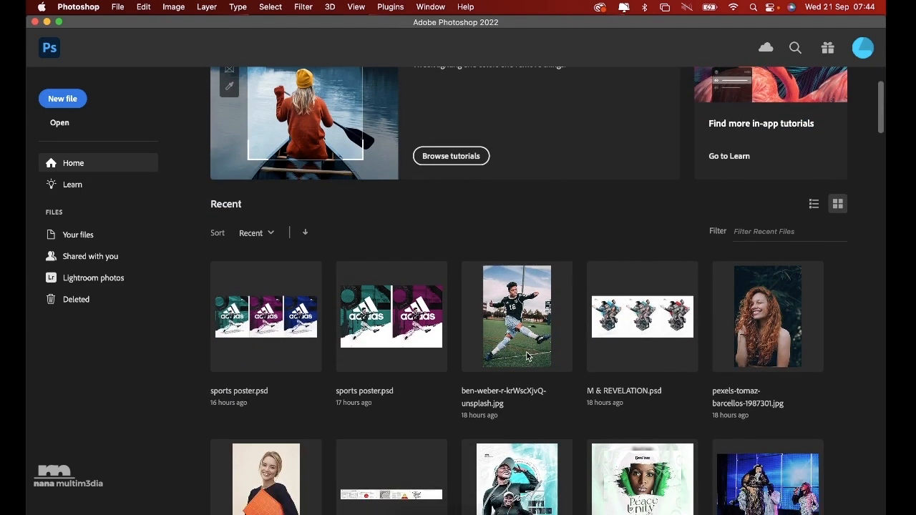
scroll(527, 355, "up", 7)
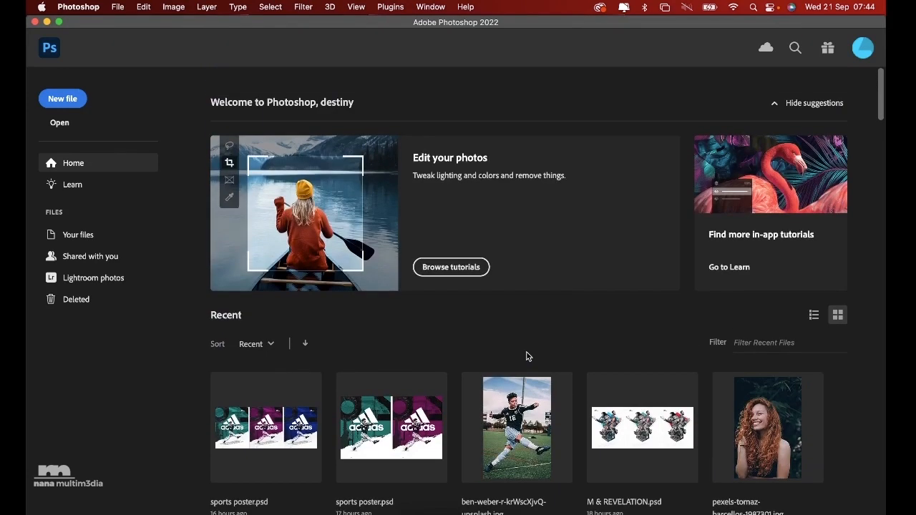
Step: Start a new document and set its width and height to 3000 pixels and its resolution to 150 pixels/inch
left_click(56, 99)
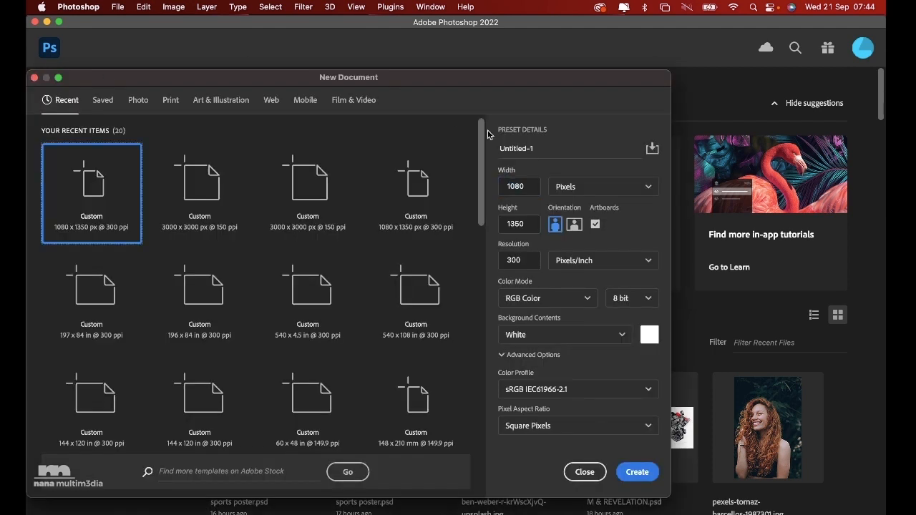
double_click(527, 187)
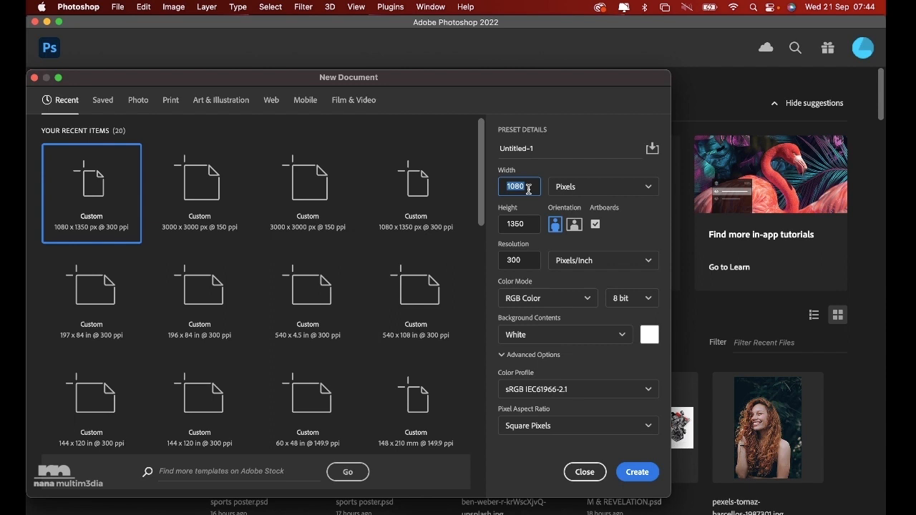
type("3000")
double_click(530, 226)
type("3")
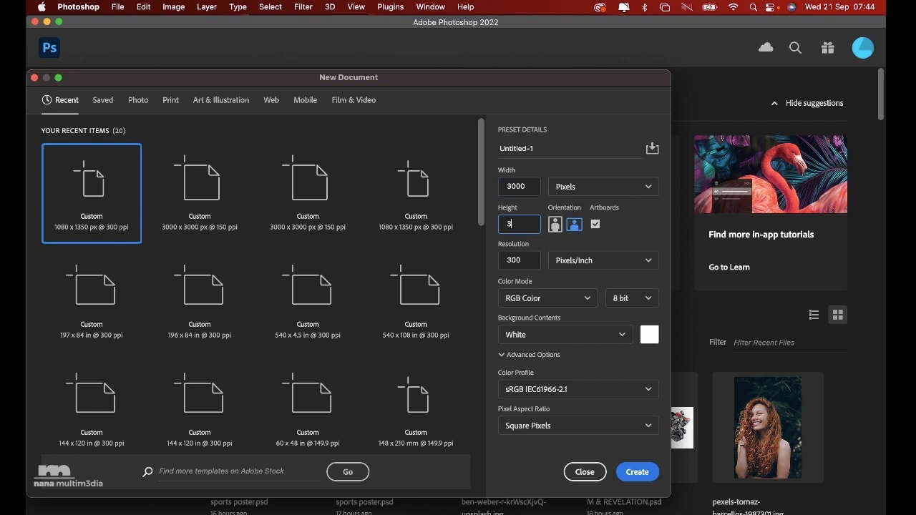
type("000")
double_click(527, 262)
type("150")
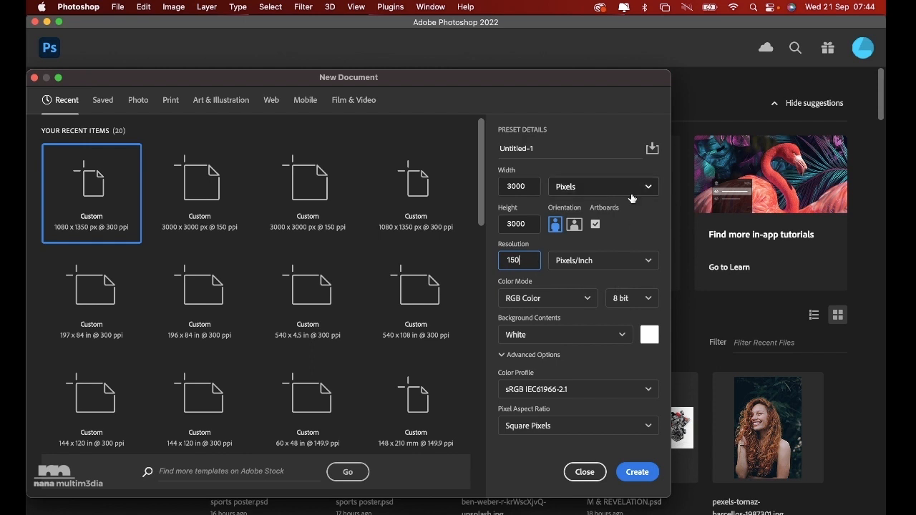
Step: Name the new document "picture" and create it
left_click(562, 154)
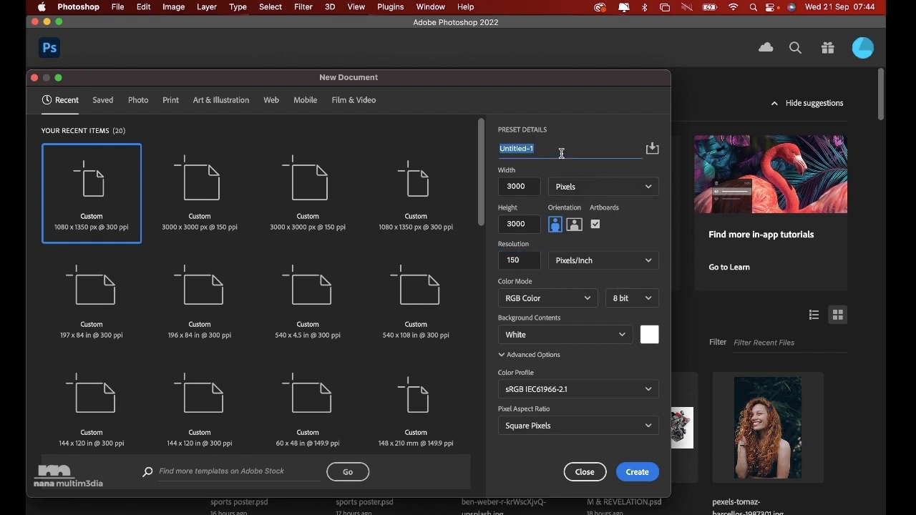
type("P")
left_click(638, 474)
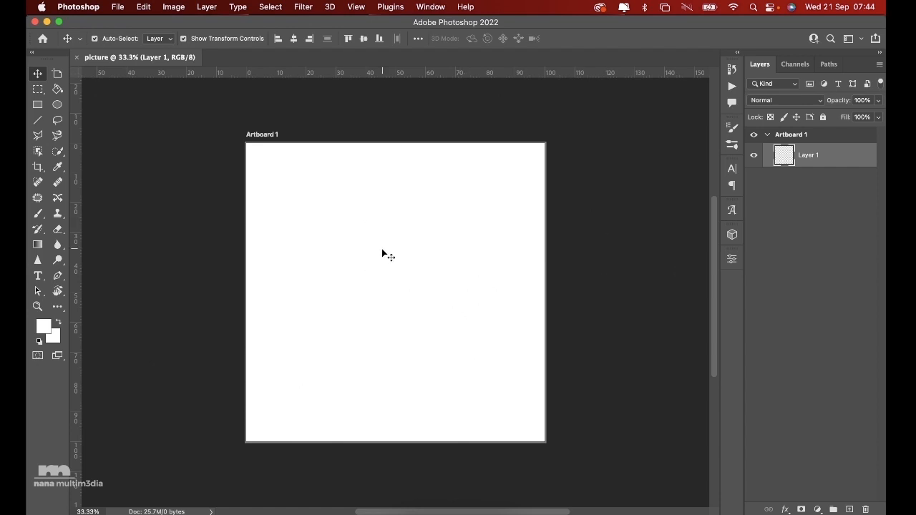
scroll(382, 252, "up", 5)
scroll(382, 253, "down", 5)
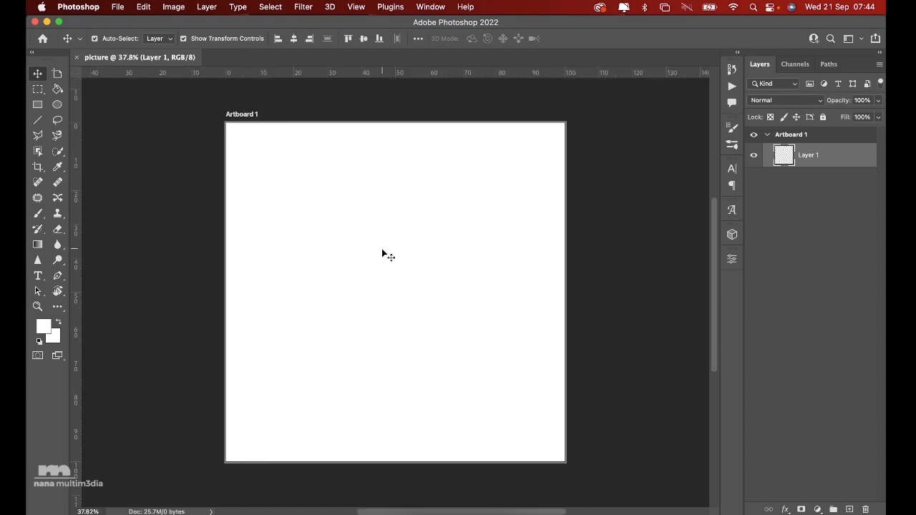
Step: Switch to Chrome and open the unsplash.com website
mouse_move(468, 510)
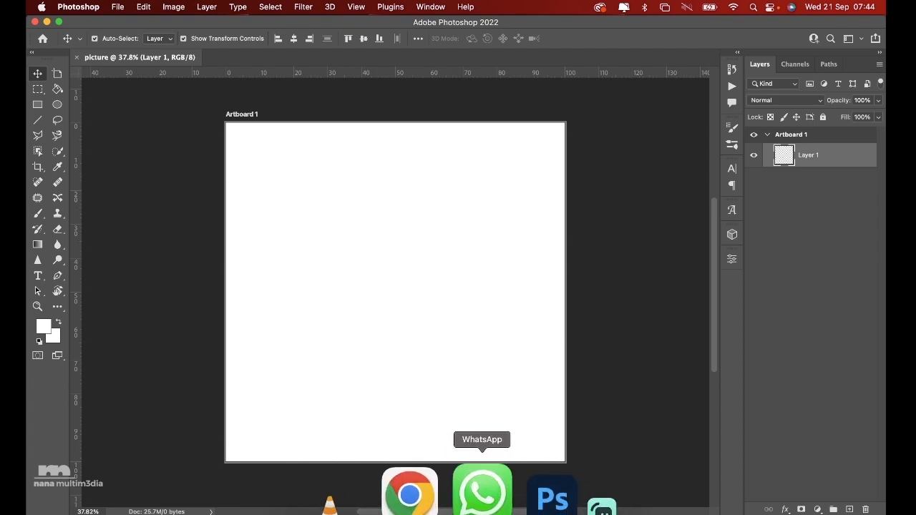
left_click(442, 494)
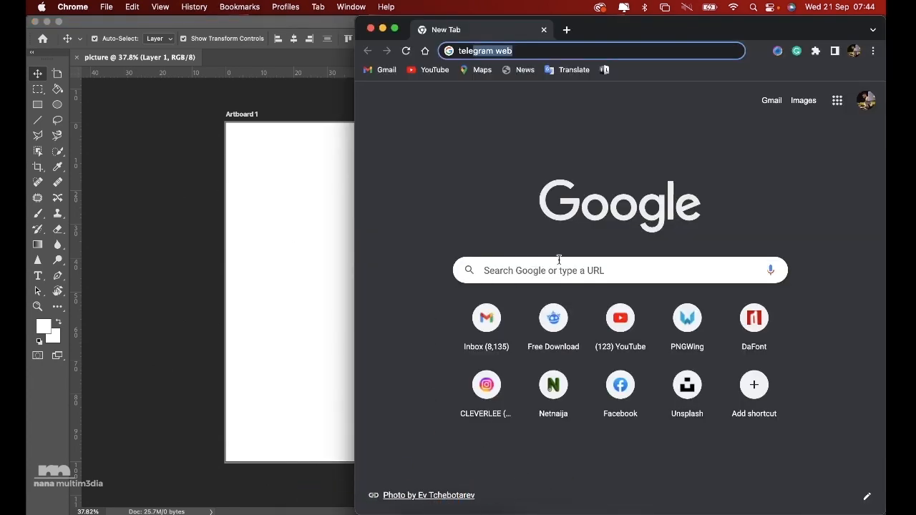
type("telegram web")
key("super+a")
type("unsplash")
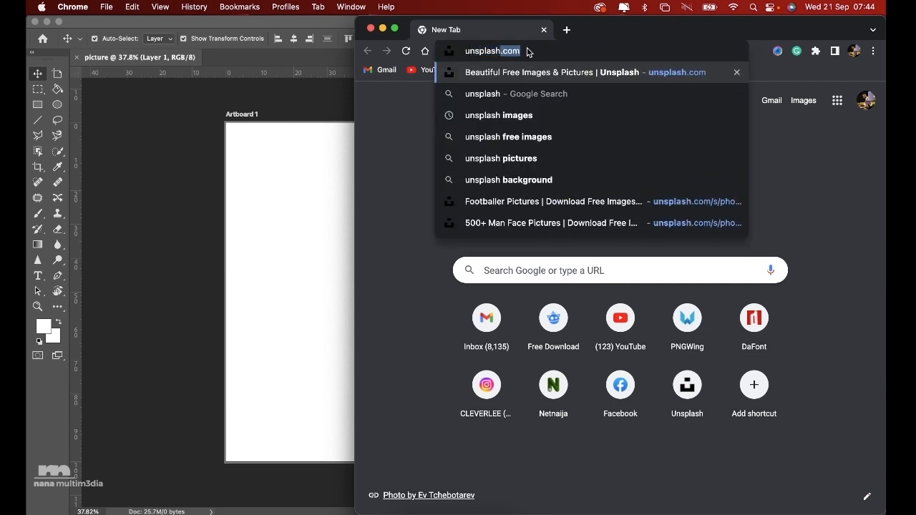
type(".com")
key("Return")
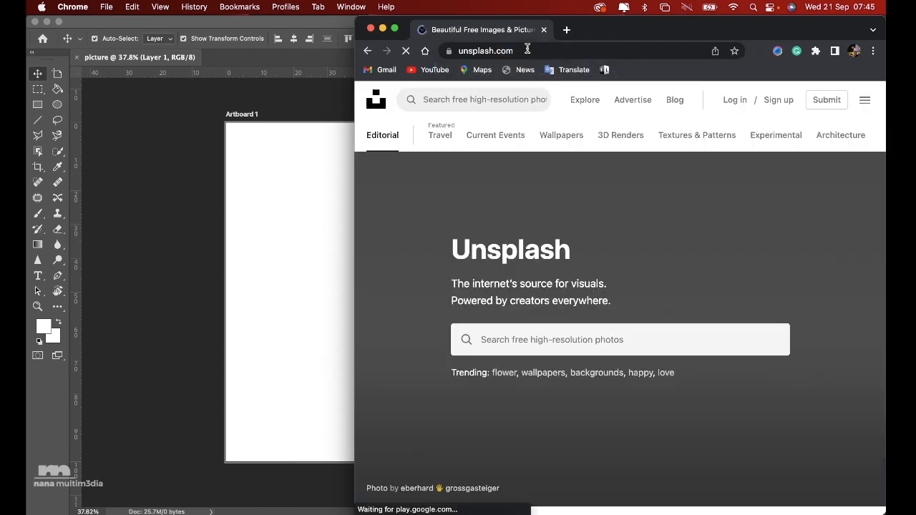
Step: Search Unsplash for "african man" photos
scroll(685, 282, "down", 1)
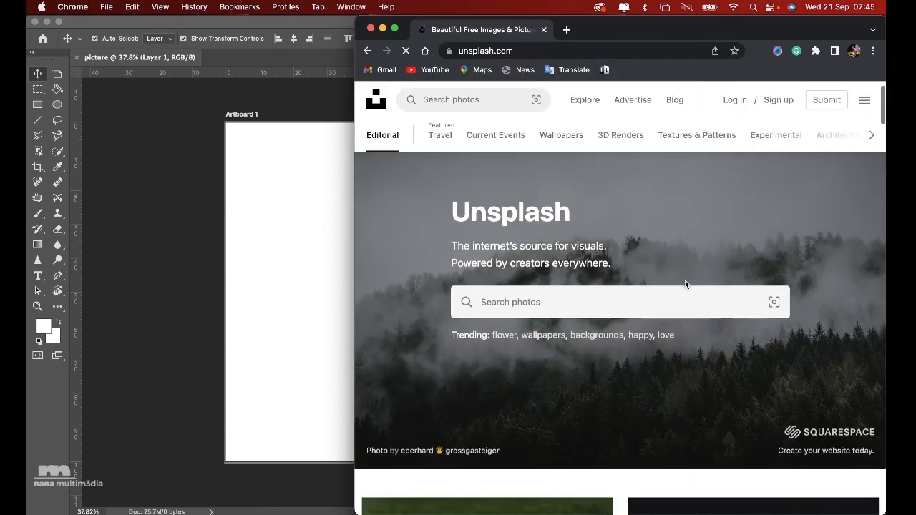
scroll(685, 281, "down", 1)
left_click(654, 276)
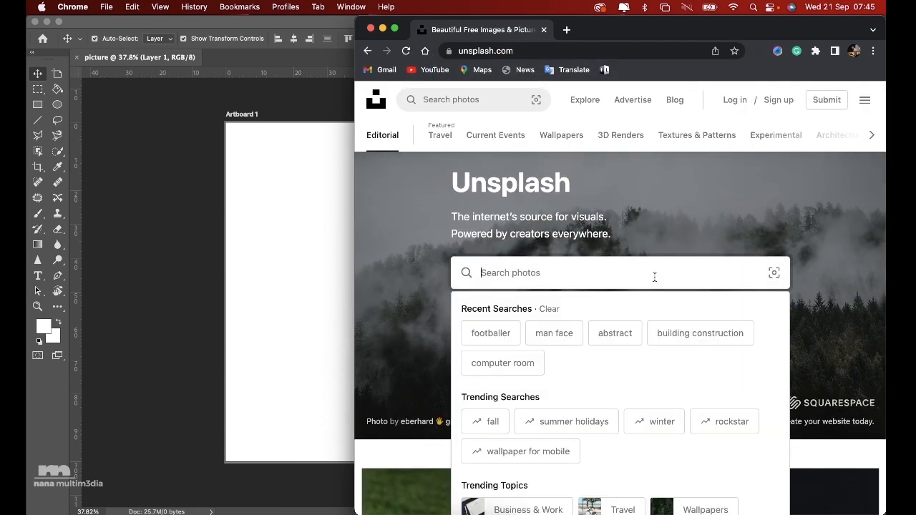
scroll(654, 278, "down", 1)
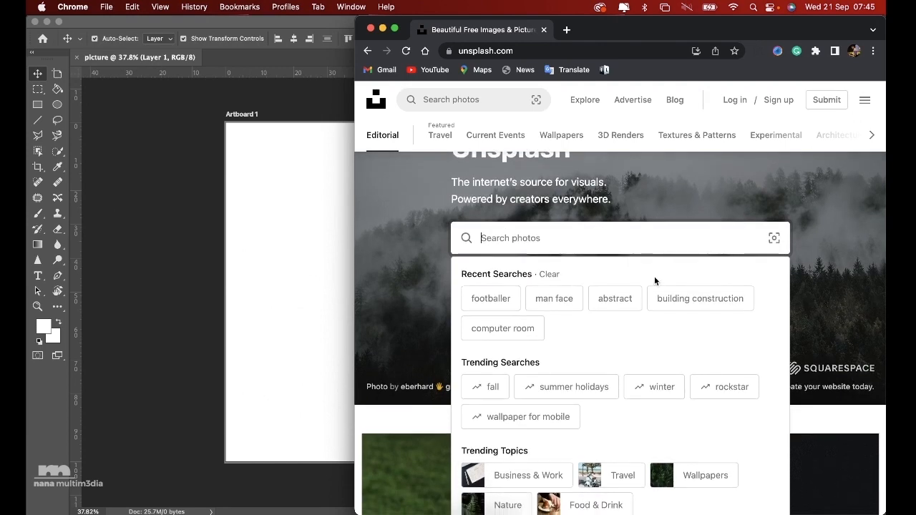
type("african")
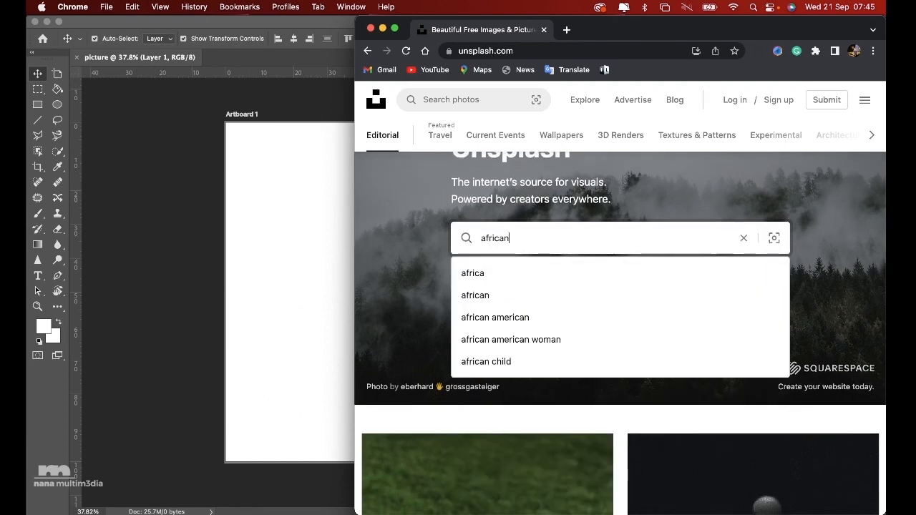
type(" man")
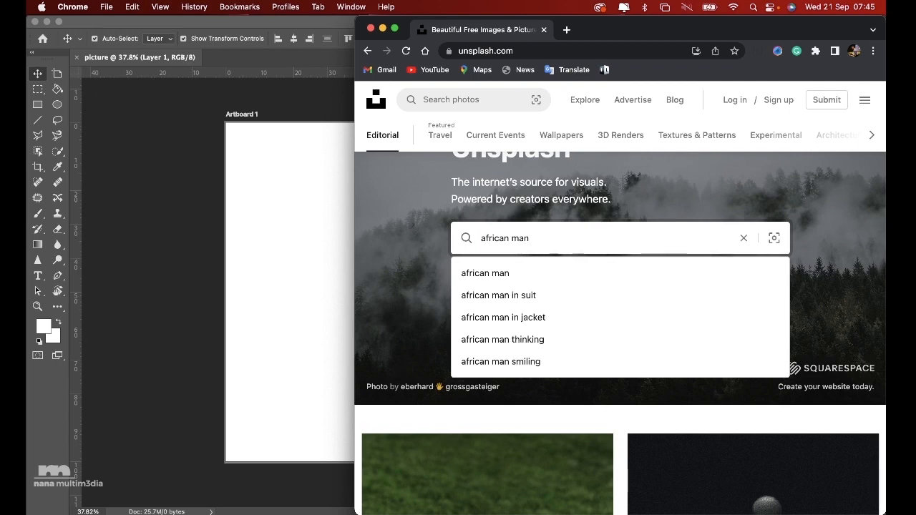
key("Return")
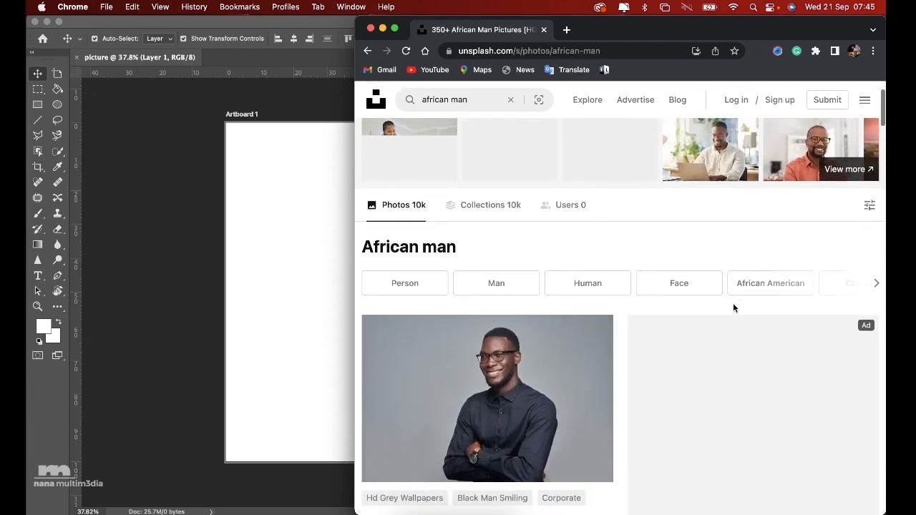
Step: Browse the "african man" photo results for suitable portraits of a man
scroll(733, 308, "down", 5)
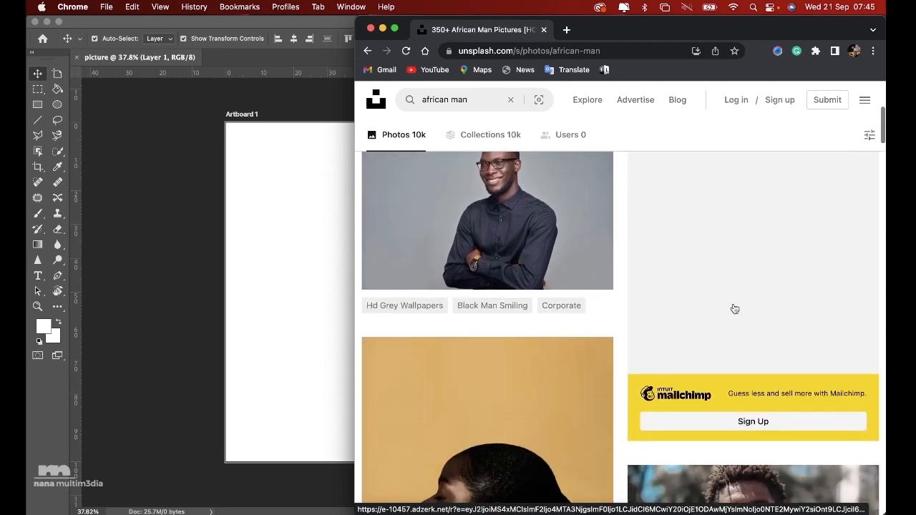
scroll(735, 308, "down", 10)
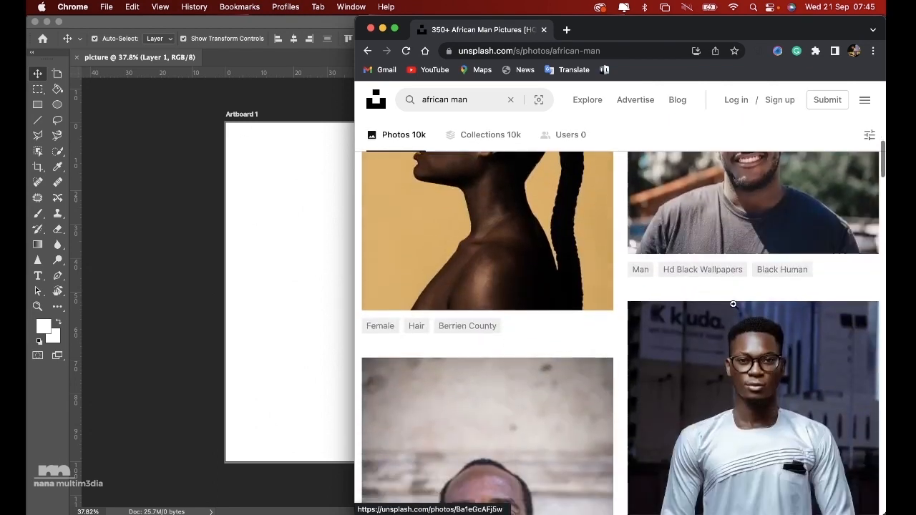
scroll(734, 304, "down", 6)
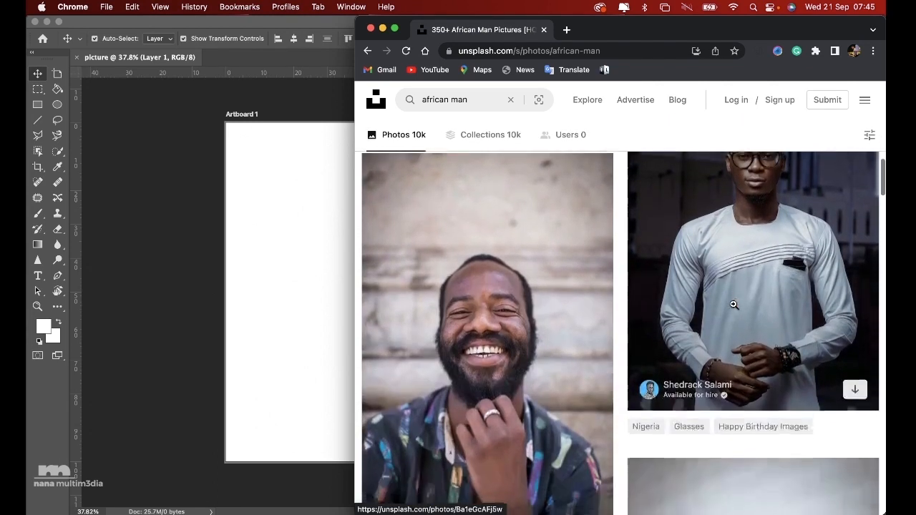
scroll(733, 304, "down", 7)
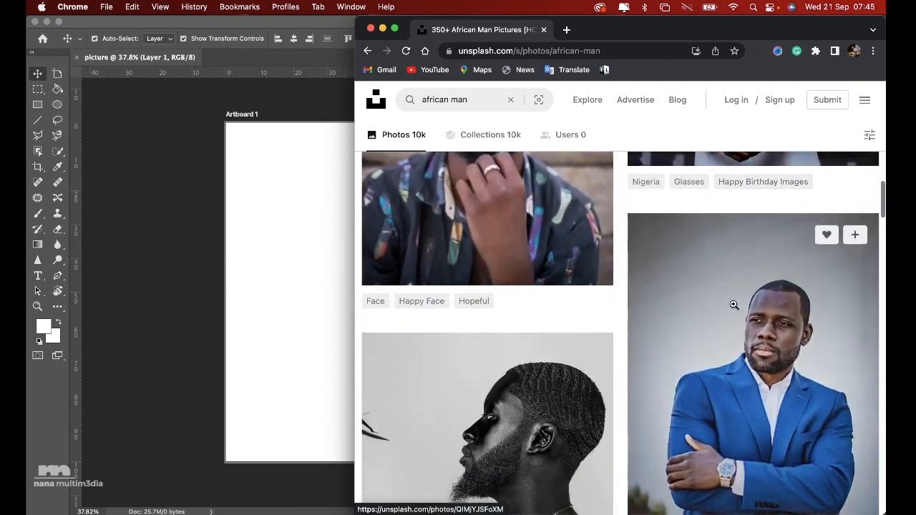
scroll(733, 305, "down", 4)
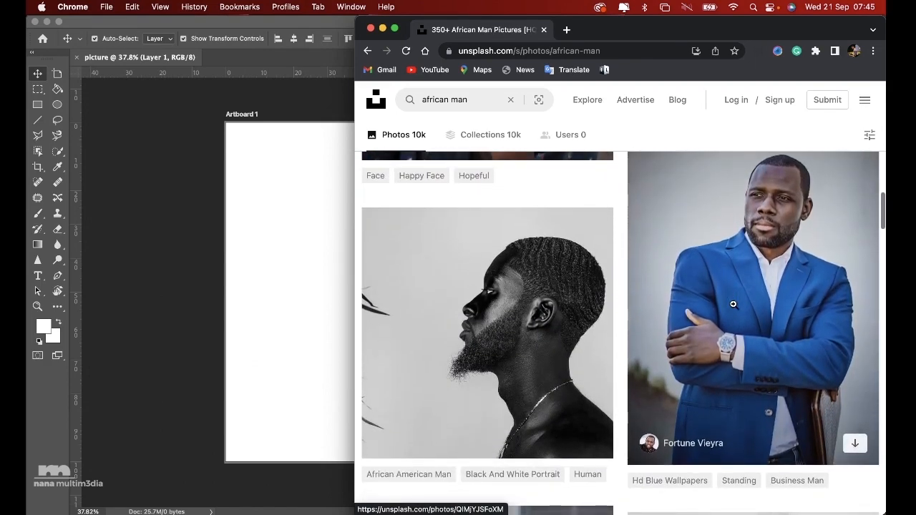
scroll(733, 305, "down", 6)
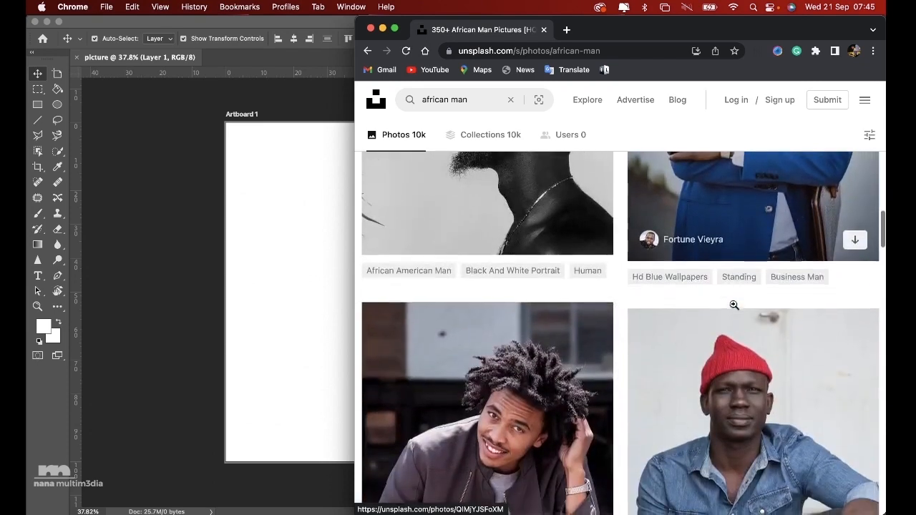
scroll(734, 305, "down", 5)
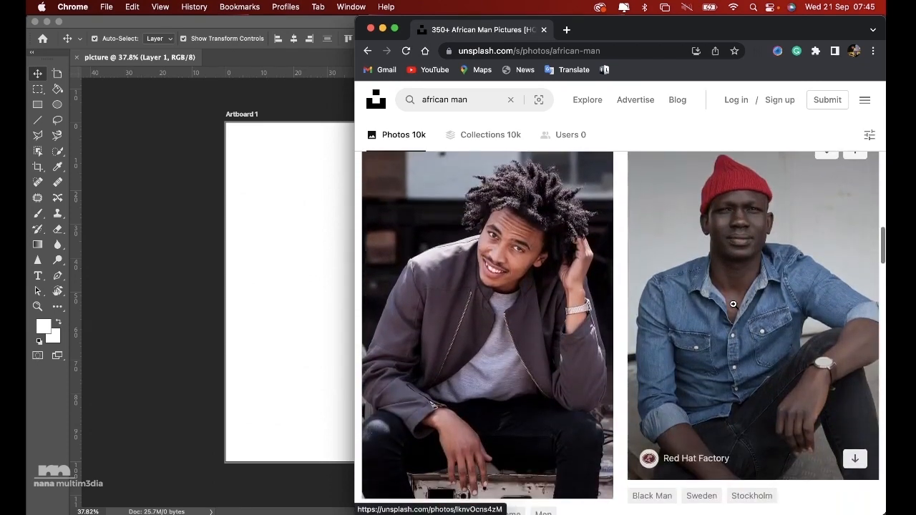
scroll(733, 304, "down", 4)
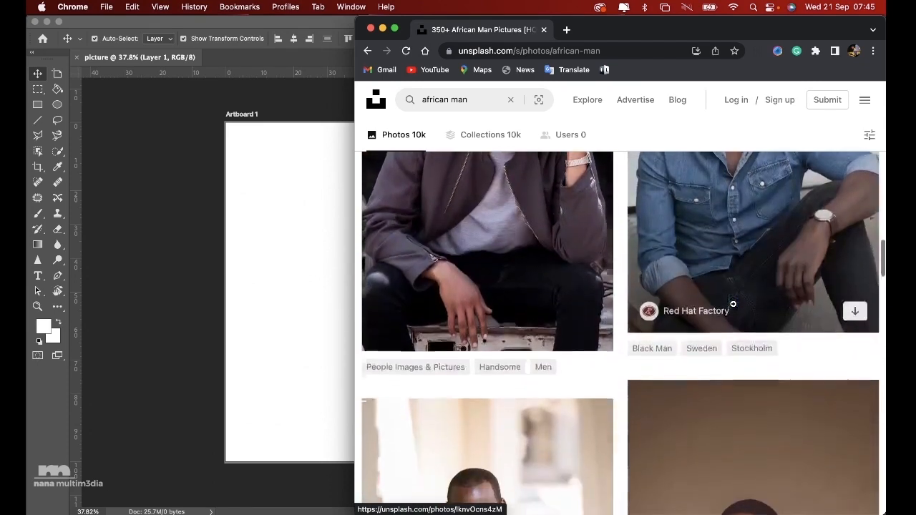
scroll(732, 304, "down", 5)
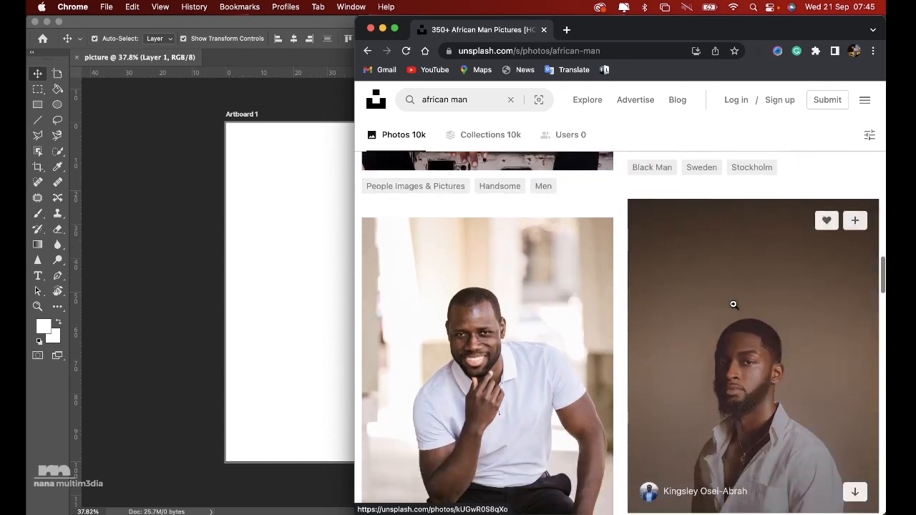
scroll(733, 304, "down", 4)
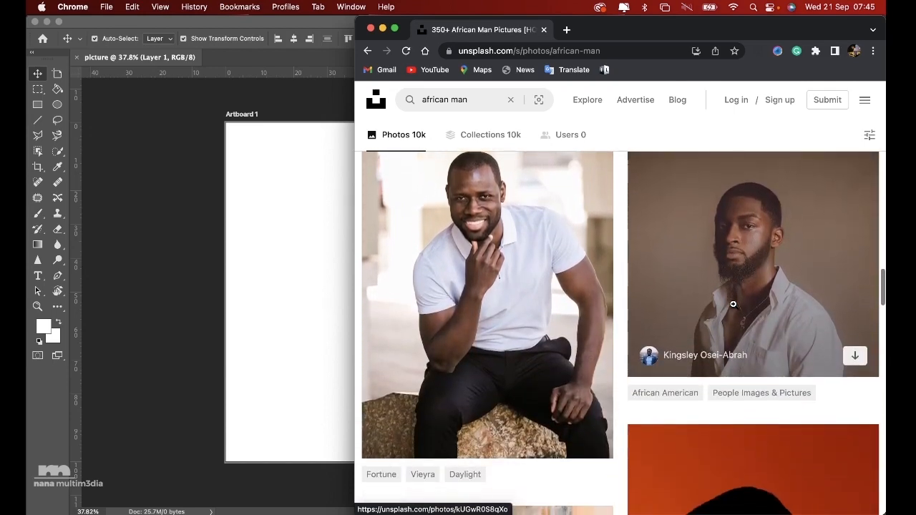
scroll(733, 304, "down", 7)
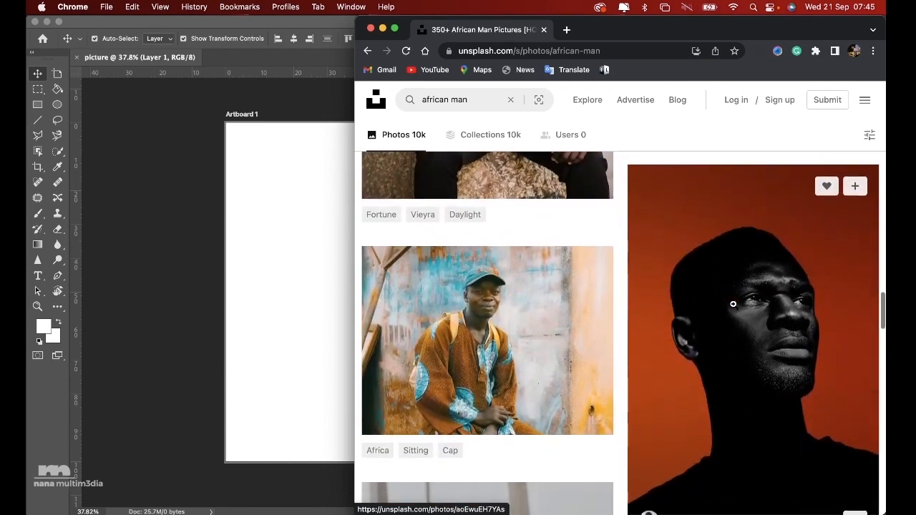
scroll(732, 304, "down", 7)
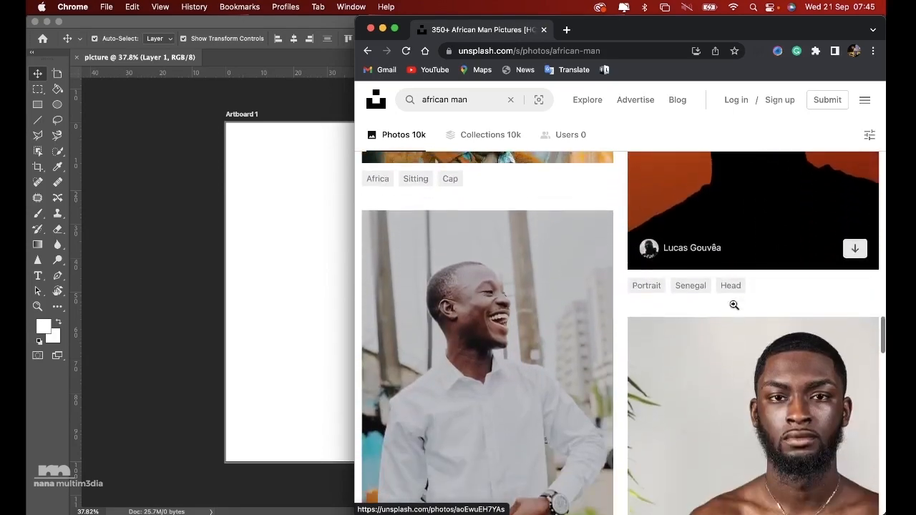
scroll(733, 304, "down", 6)
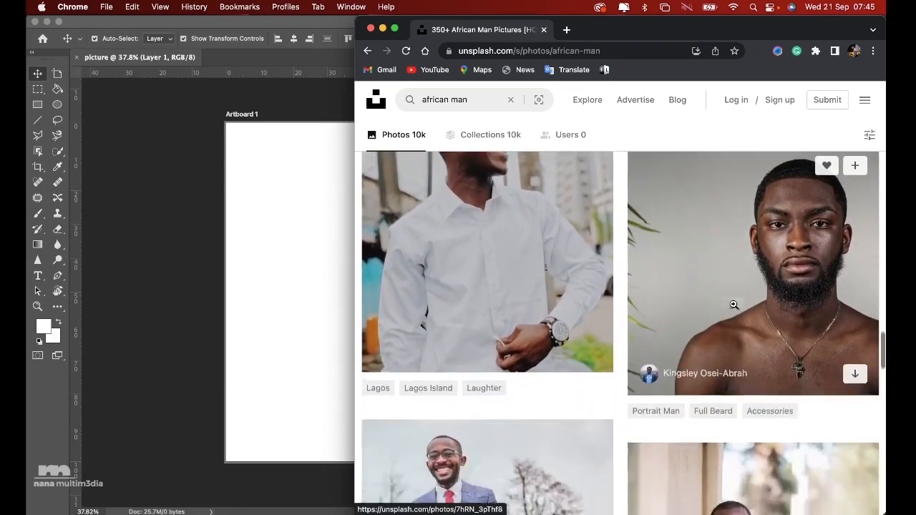
scroll(733, 304, "down", 6)
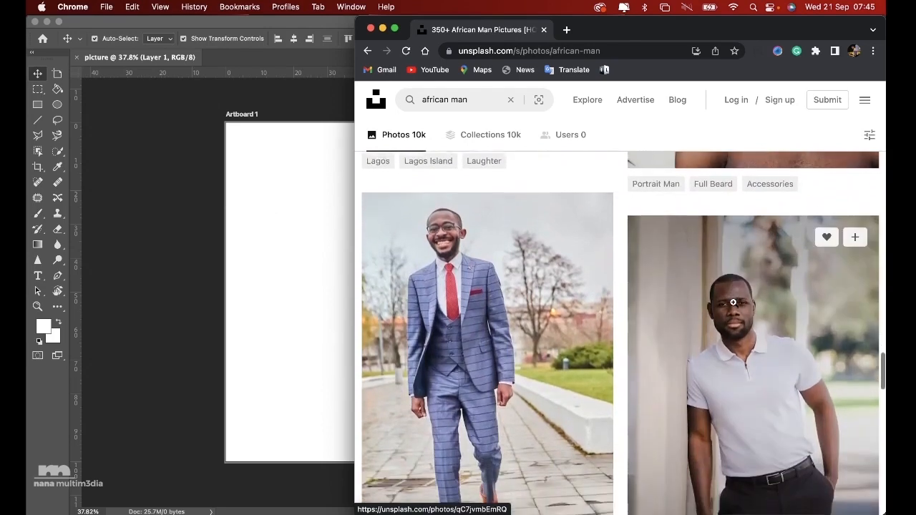
Step: Download the photo of the man in the white polo shirt and black trousers leaning against a wall, and dismiss the attribution notice
scroll(733, 303, "down", 1)
scroll(733, 302, "down", 3)
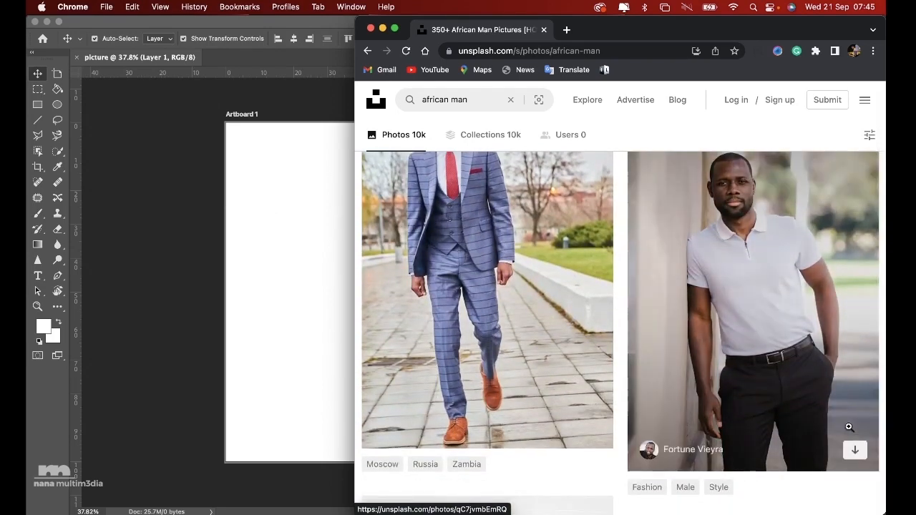
left_click(854, 450)
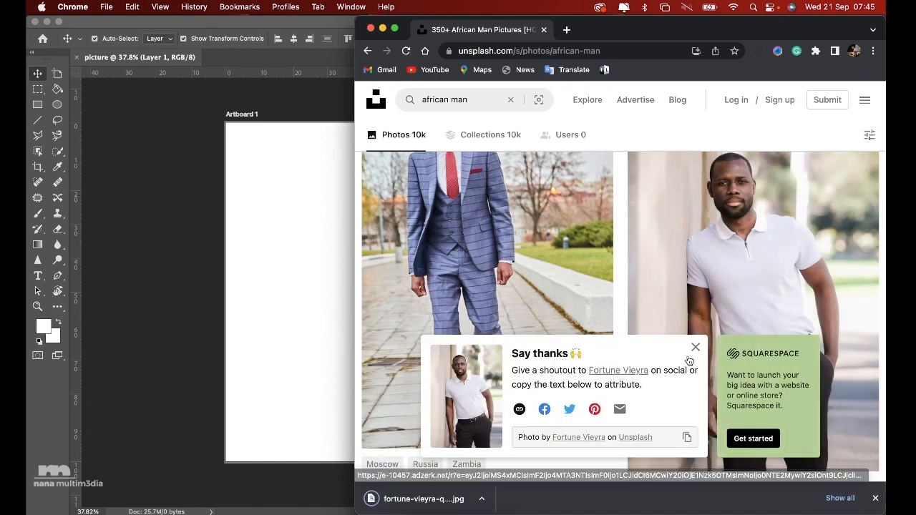
left_click(695, 347)
Step: Find and download the portrait of the shirtless bearded man wearing a gold necklace
scroll(695, 347, "down", 10)
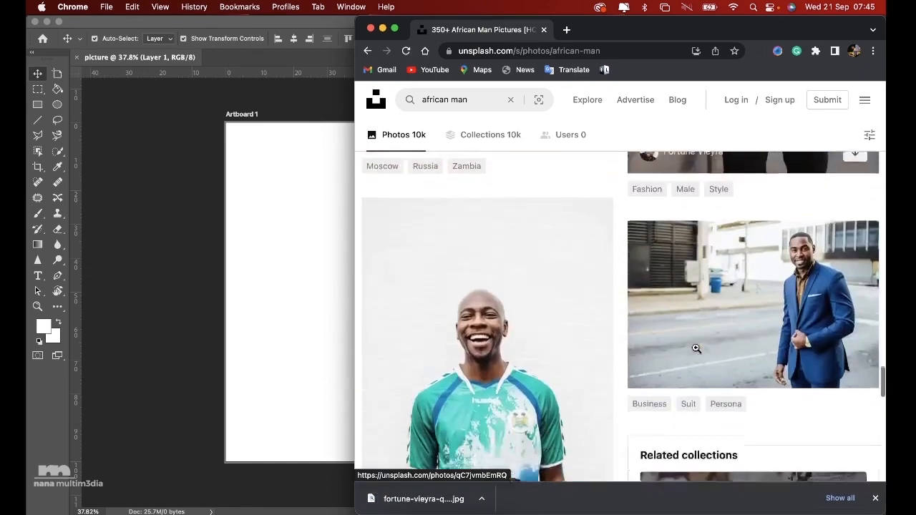
scroll(695, 351, "down", 6)
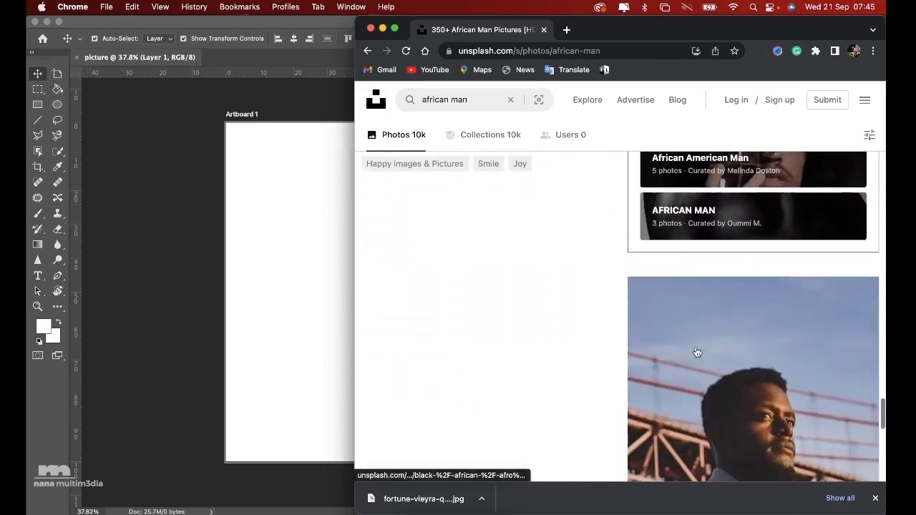
scroll(697, 349, "up", 7)
scroll(695, 348, "up", 15)
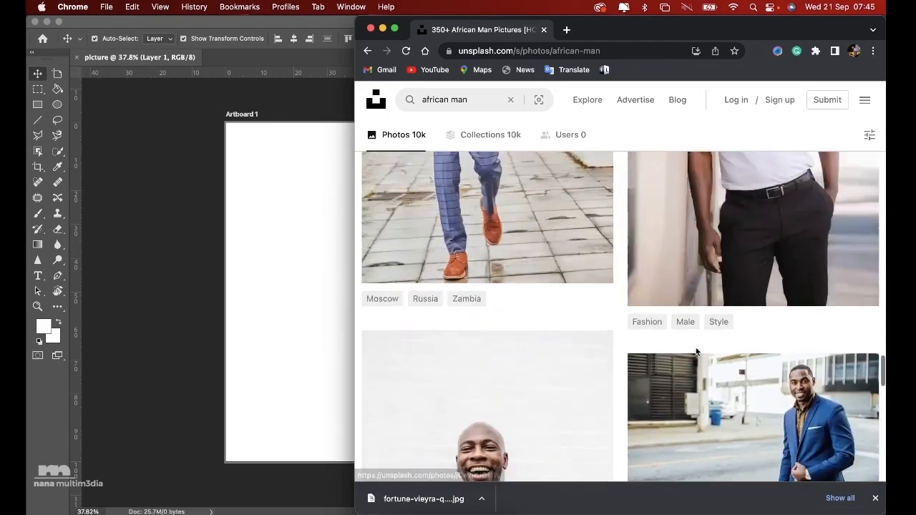
scroll(695, 347, "down", 4)
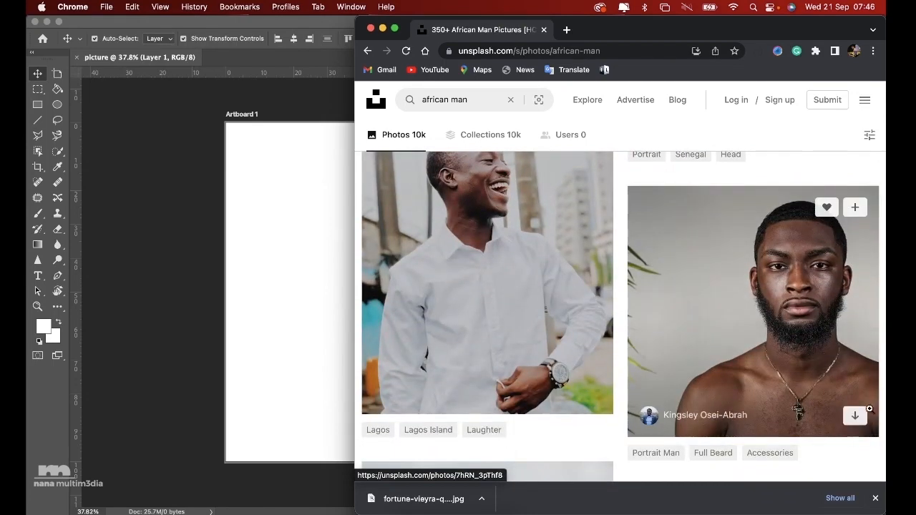
left_click(862, 422)
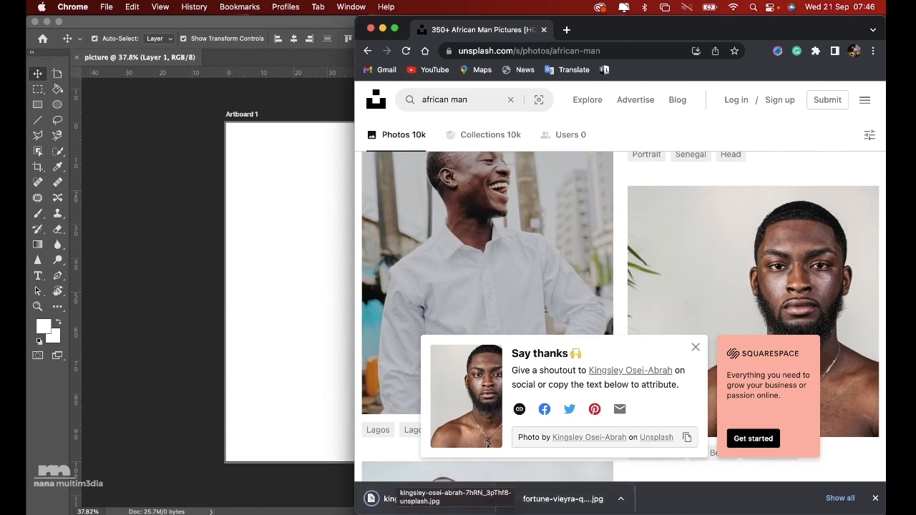
Step: Open both downloaded photos in Photoshop and bring the shirtless bearded man's portrait to the front
left_click(397, 494)
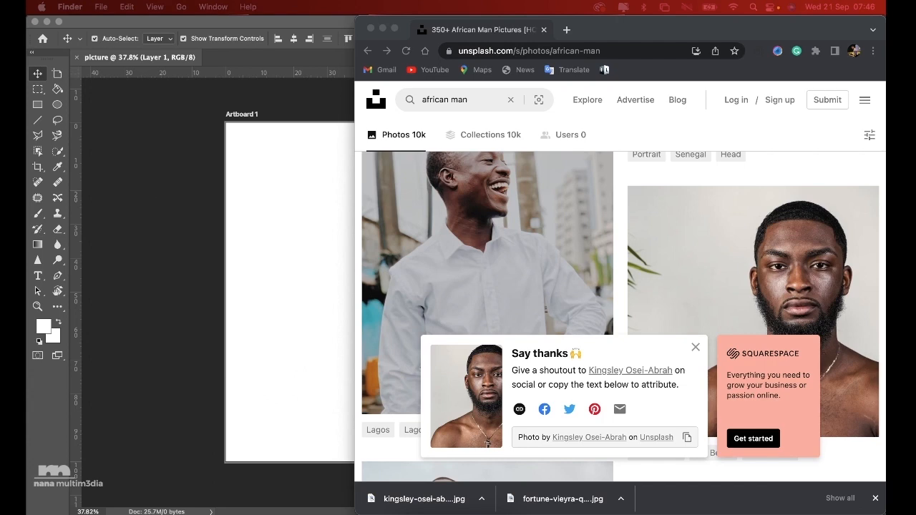
key("super+Tab")
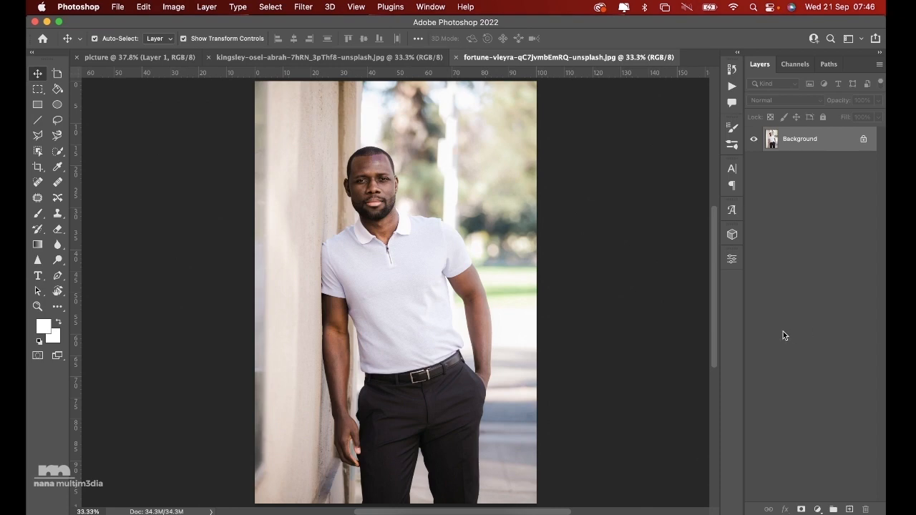
left_click(357, 57)
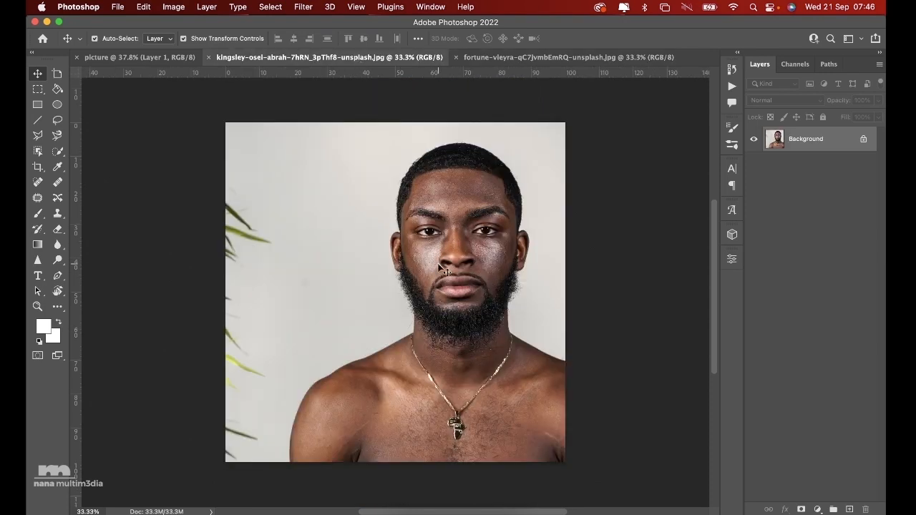
Step: Use the Quick Selection tool's Select Subject to select the bearded man, and open the selection in Select and Mask
left_click(58, 152)
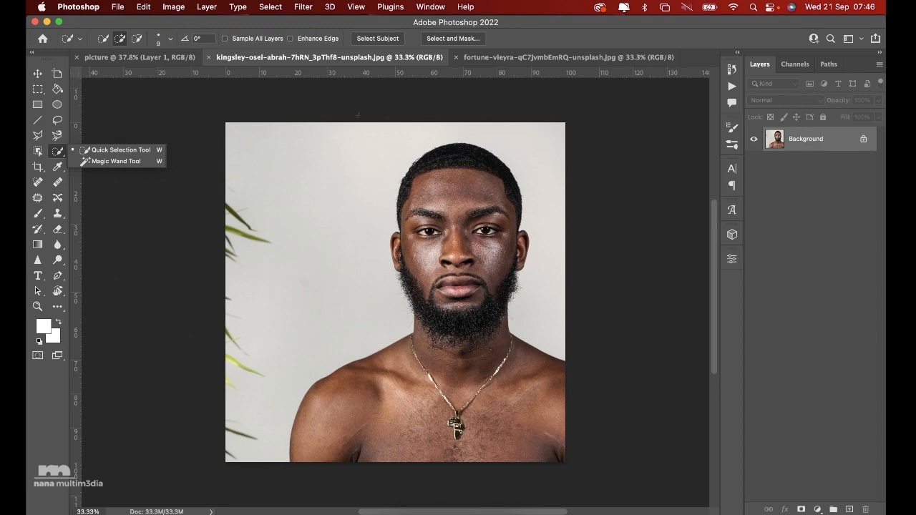
left_click(373, 38)
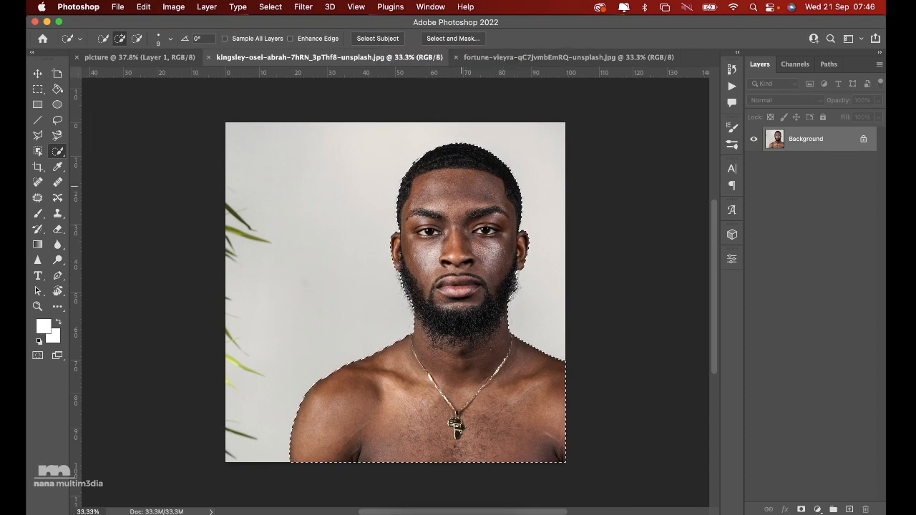
left_click(451, 39)
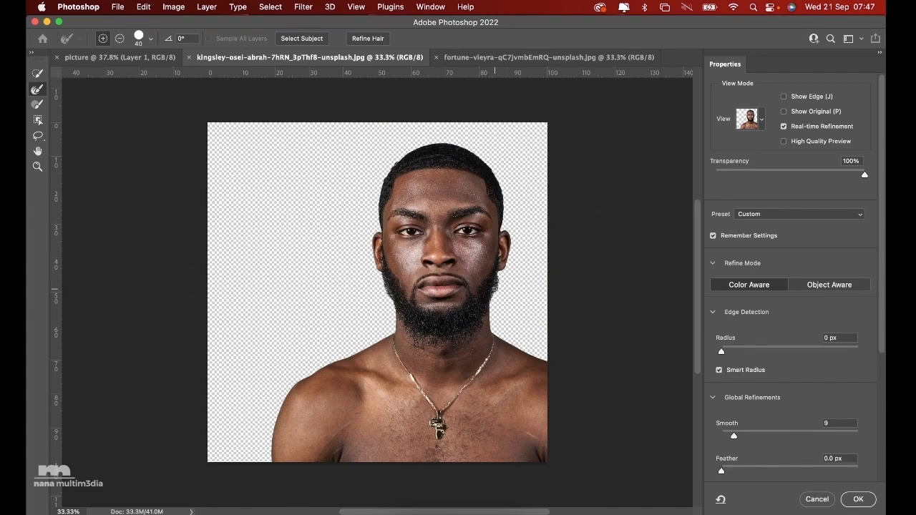
Step: Refine the selection along both side edges of the man's beard with the Refine Edge Brush
scroll(494, 287, "up", 3)
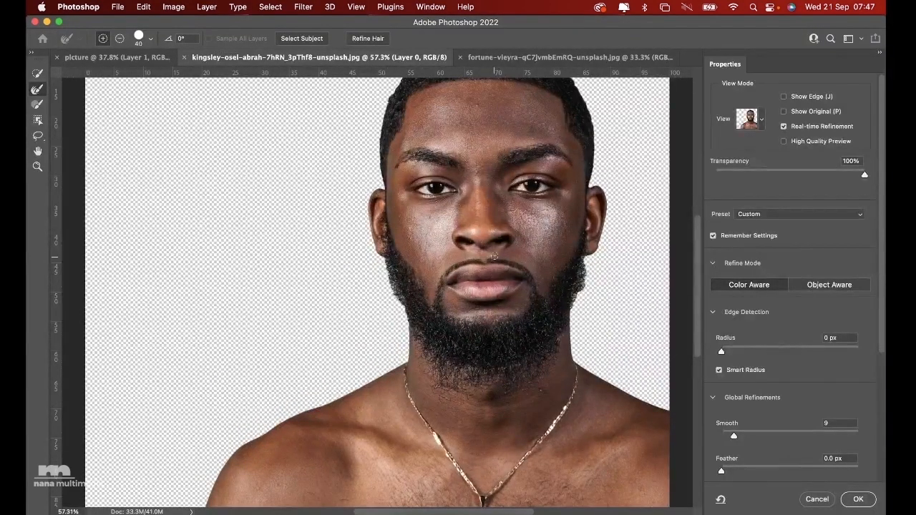
scroll(499, 213, "up", 2)
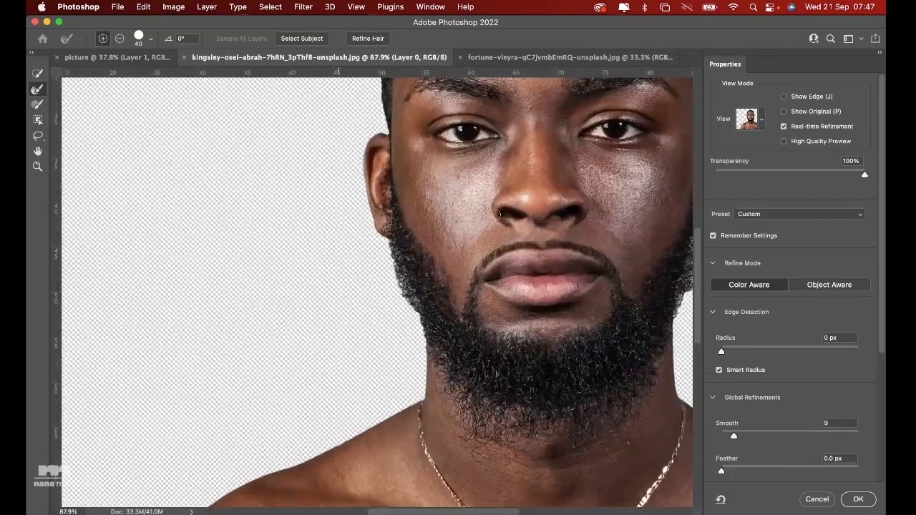
scroll(499, 213, "right", 5)
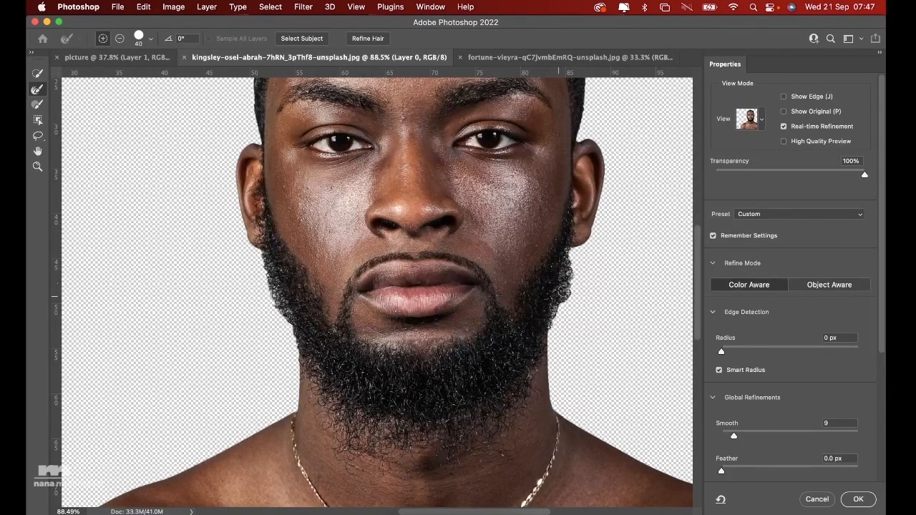
left_click_drag(566, 285, 559, 303)
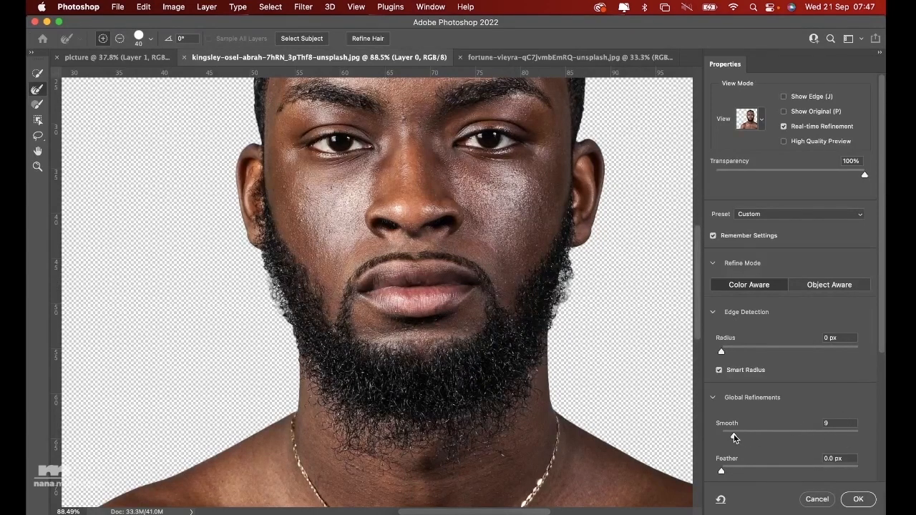
Step: Set the selection's Smooth to 7 and Shift Edge to 0%, and check the cutout around the face and beard
left_click_drag(733, 433, 729, 433)
scroll(787, 422, "down", 5)
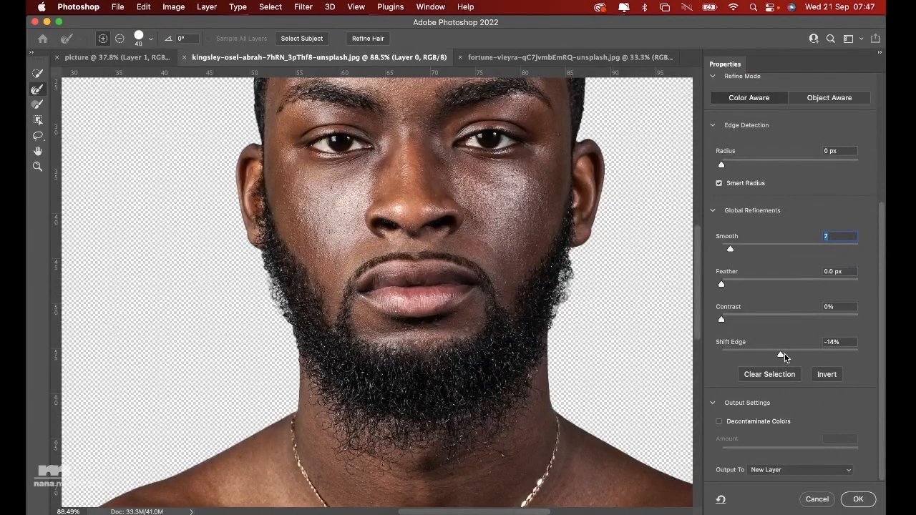
left_click_drag(780, 353, 790, 353)
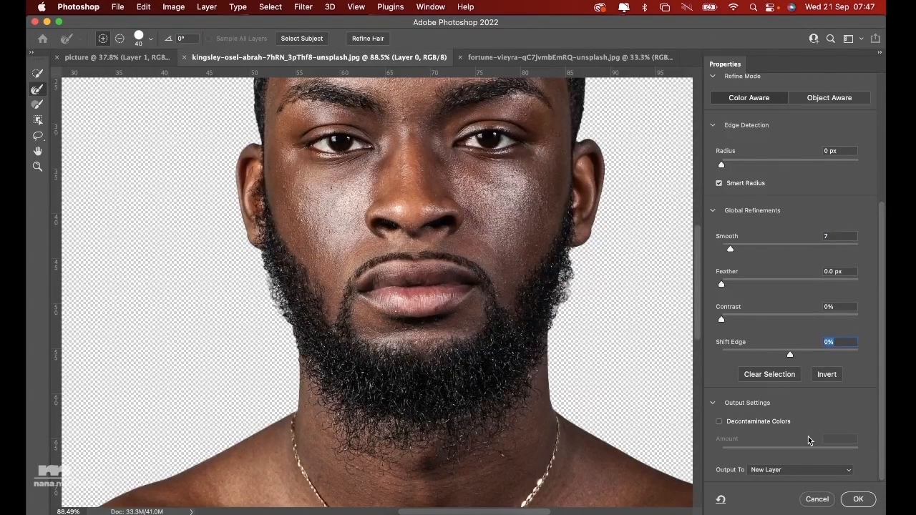
scroll(539, 203, "up", 5)
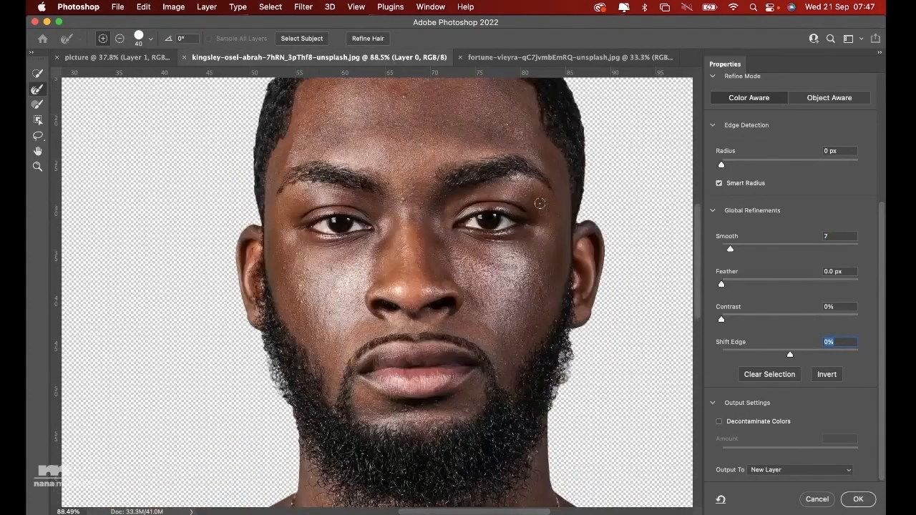
scroll(539, 203, "down", 12)
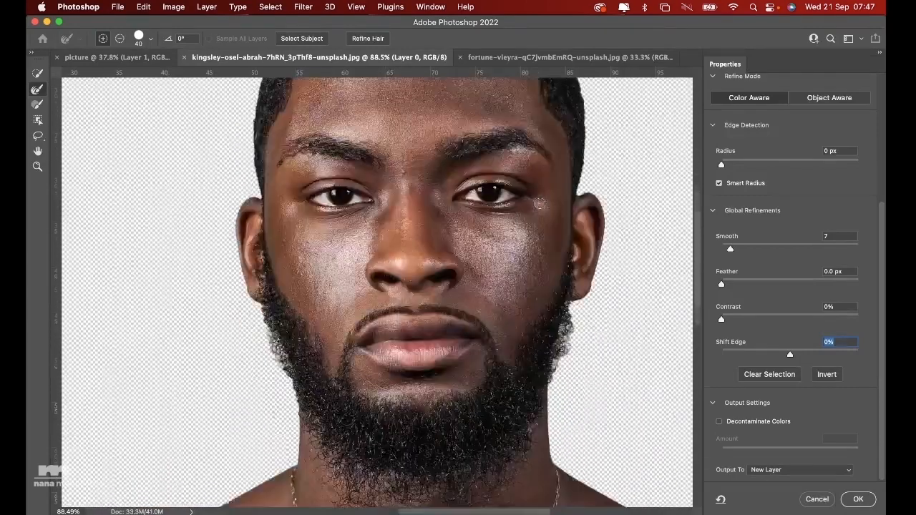
Step: Check the cutout around the shoulders, face and beard, and output the refined selection to a new layer
scroll(539, 204, "up", 3)
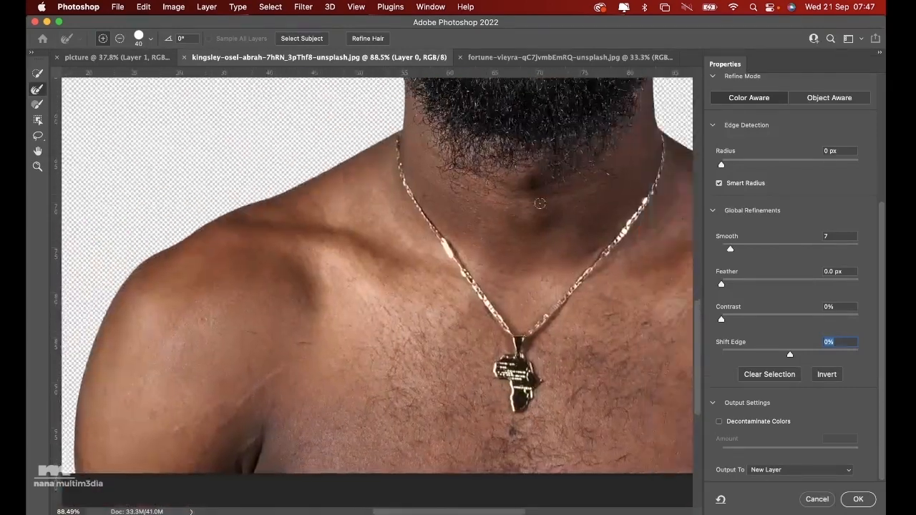
scroll(540, 203, "up", 10)
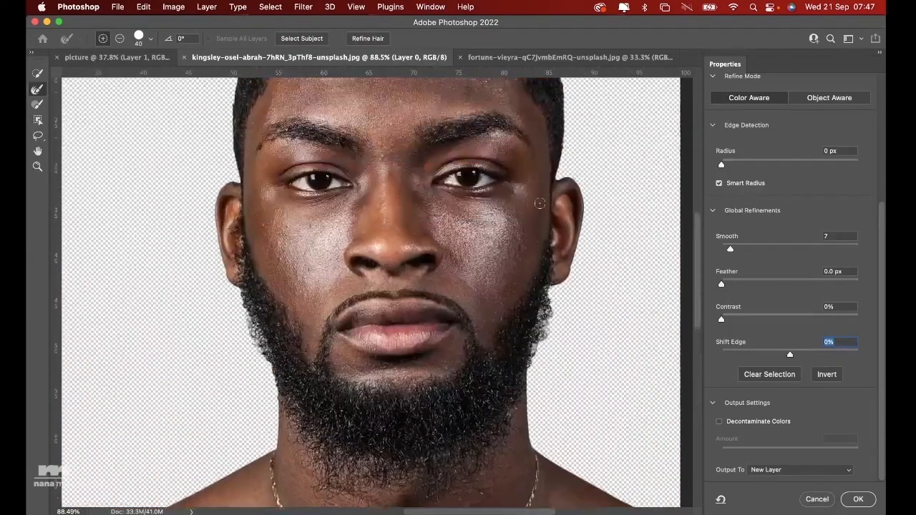
left_click(860, 501)
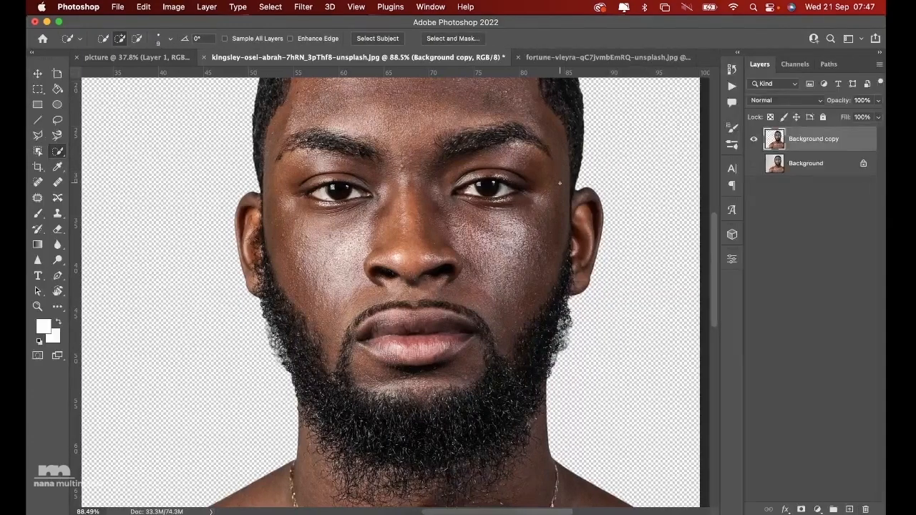
Step: Convert the man's cutout layer, Background copy, to a smart object
scroll(433, 224, "down", 6)
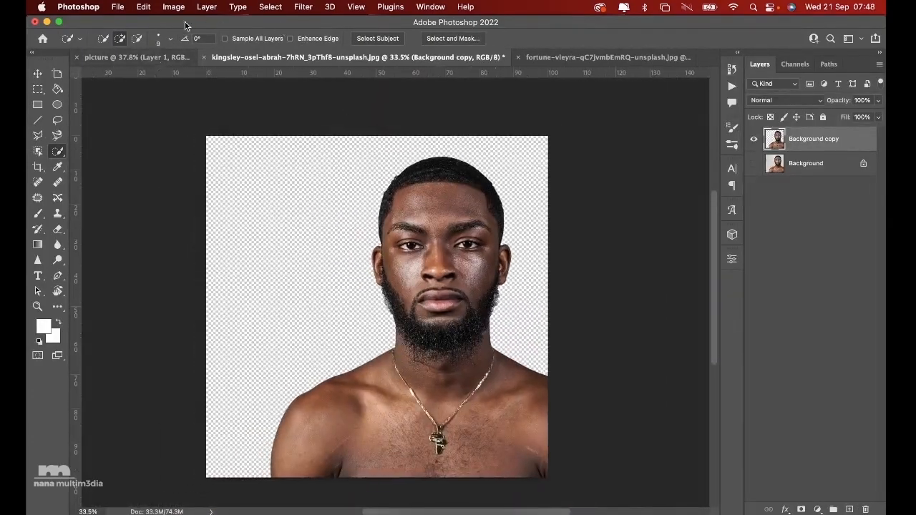
left_click(37, 74)
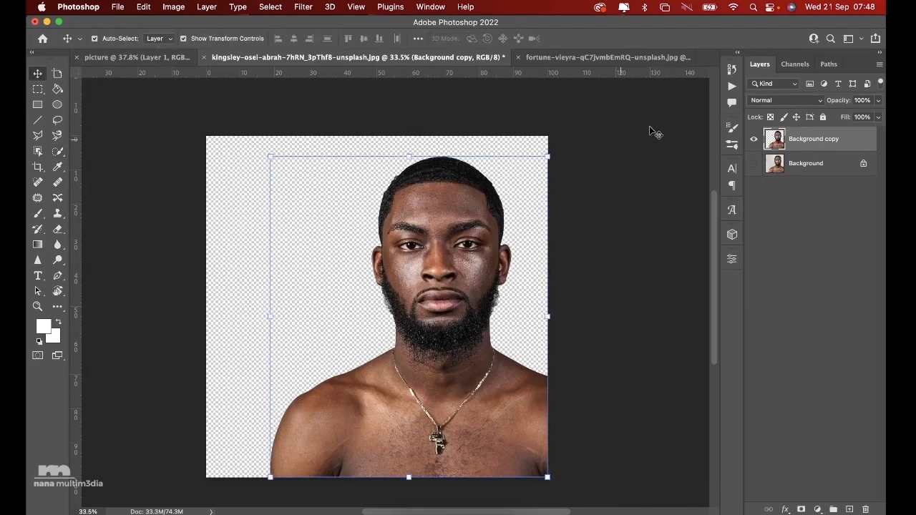
right_click(855, 146)
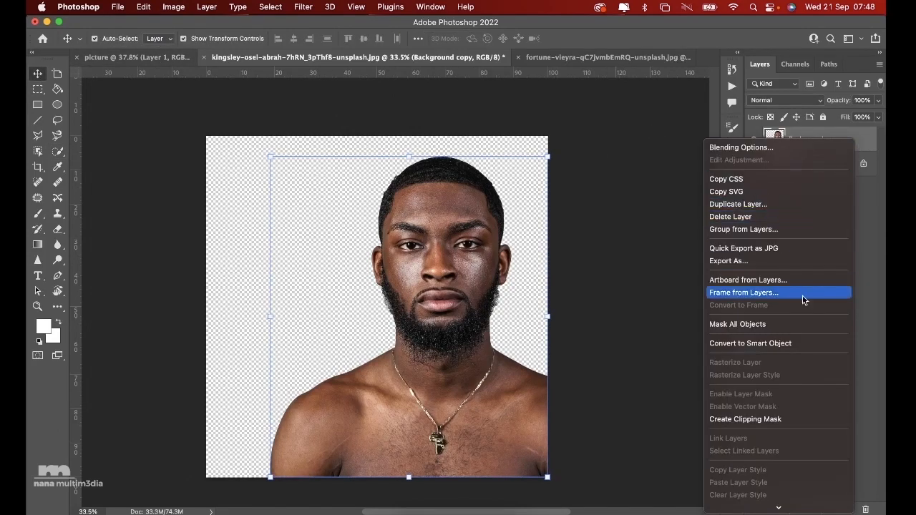
left_click(778, 344)
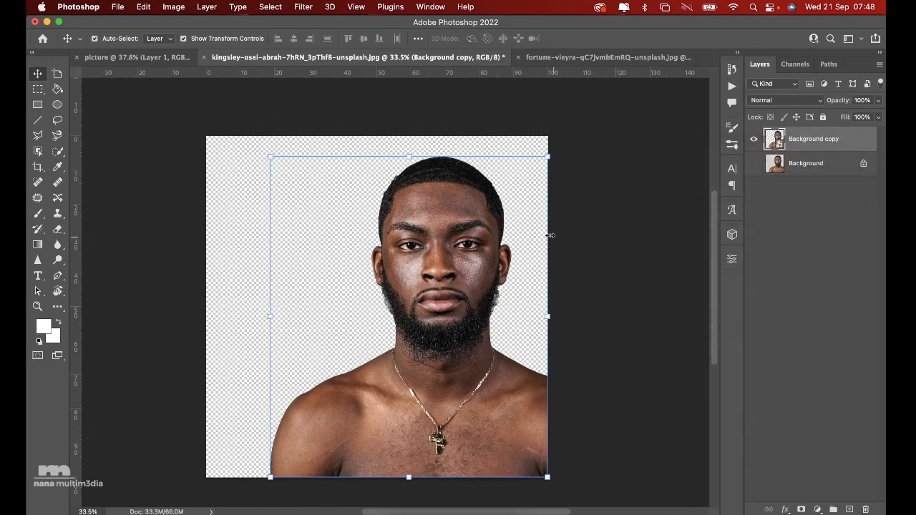
Step: Open the cutout in the Camera Raw Filter and set the basic Temperature to -12
left_click(297, 9)
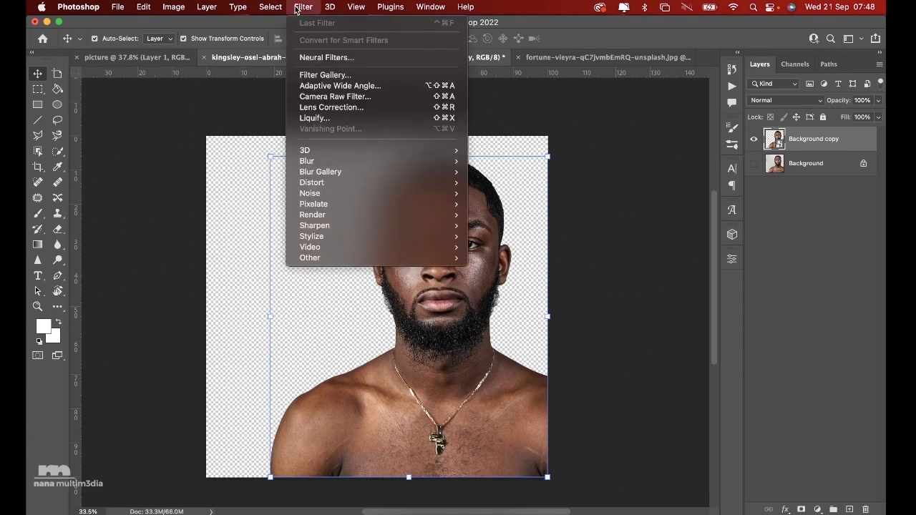
left_click(367, 103)
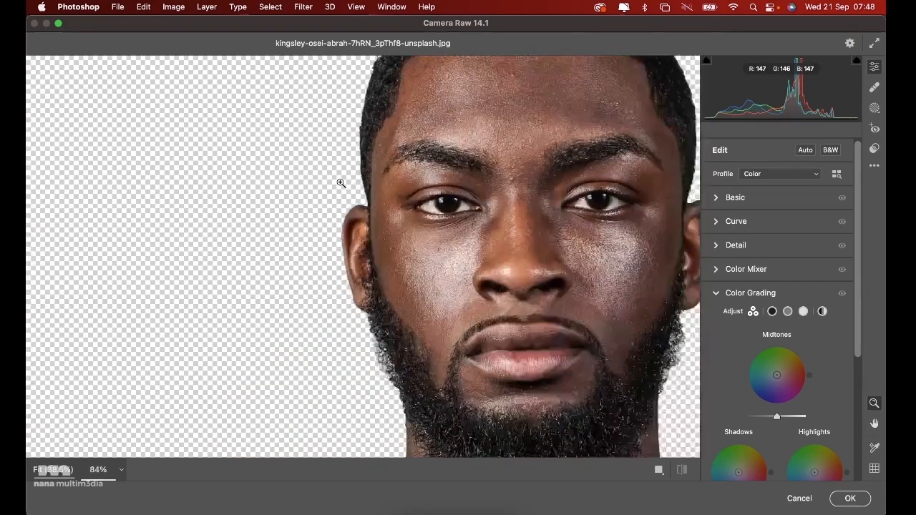
left_click(341, 184, "alt")
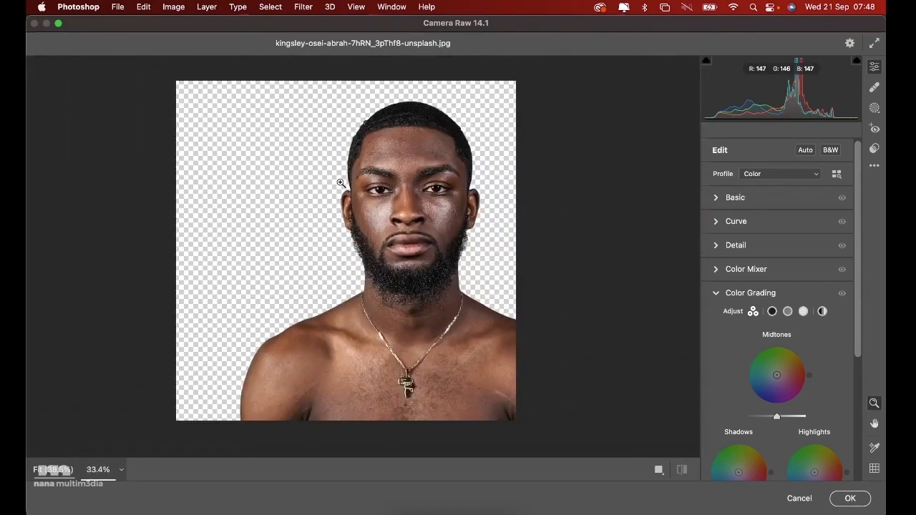
left_click(714, 202)
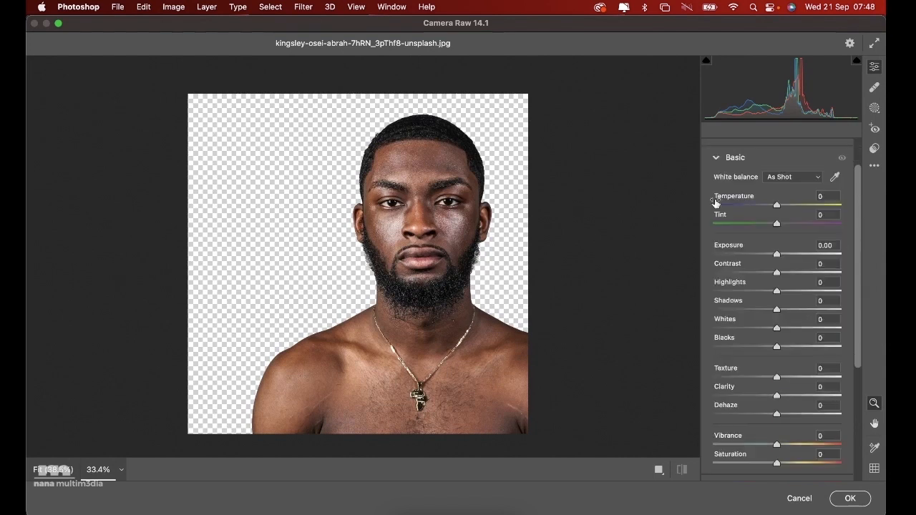
left_click(715, 156)
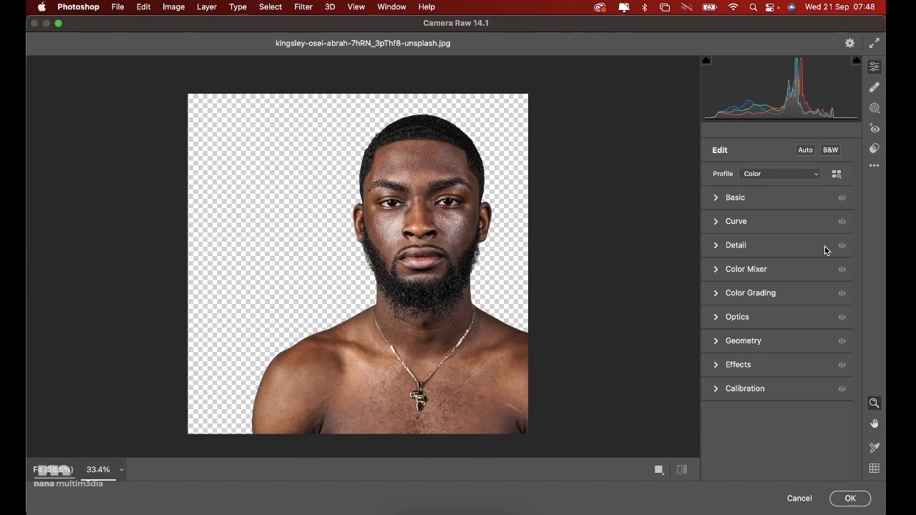
left_click(715, 198)
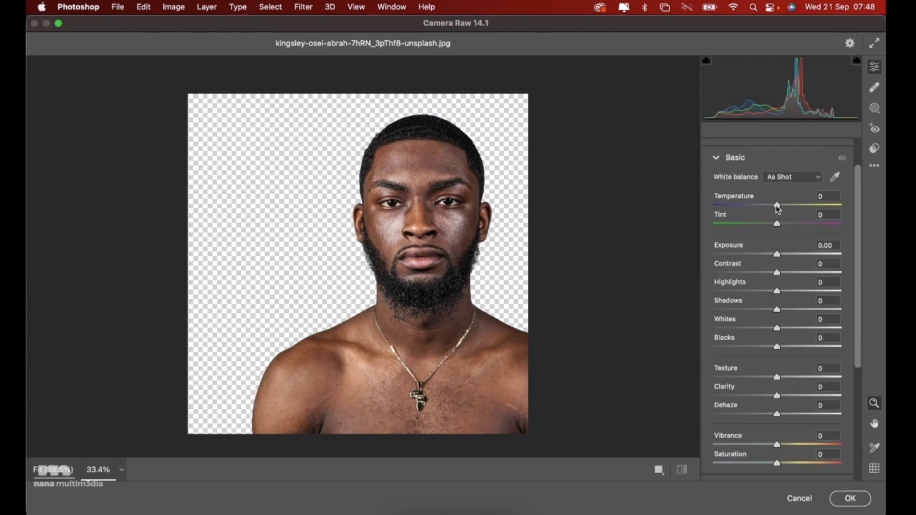
left_click_drag(777, 209, 768, 210)
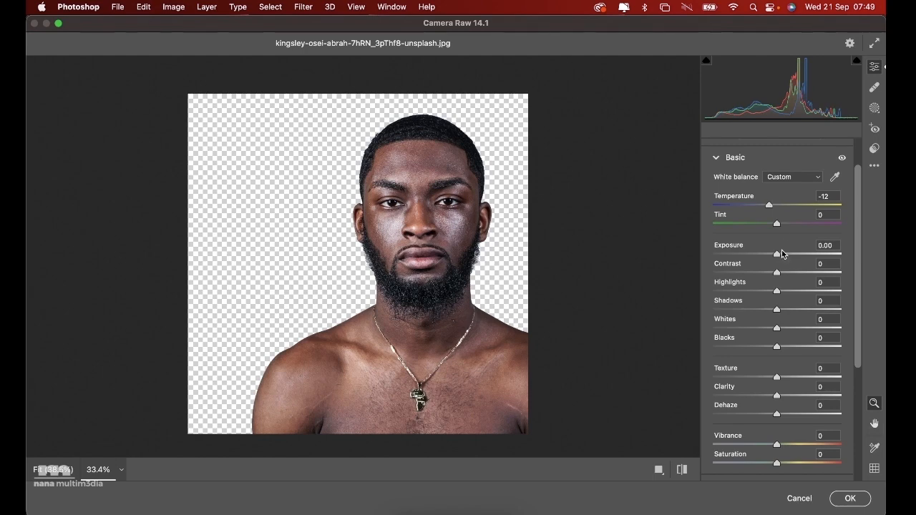
Step: Set the portrait's Clarity to +100, Texture to -88 and Dehaze to -13 in the basic adjustments
scroll(784, 394, "down", 2)
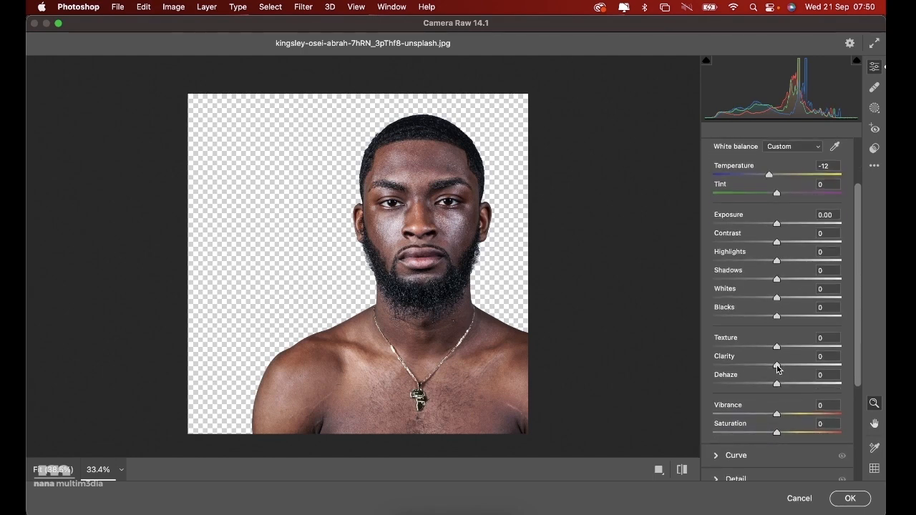
left_click_drag(777, 365, 779, 365)
left_click_drag(779, 367, 808, 370)
left_click_drag(811, 367, 833, 372)
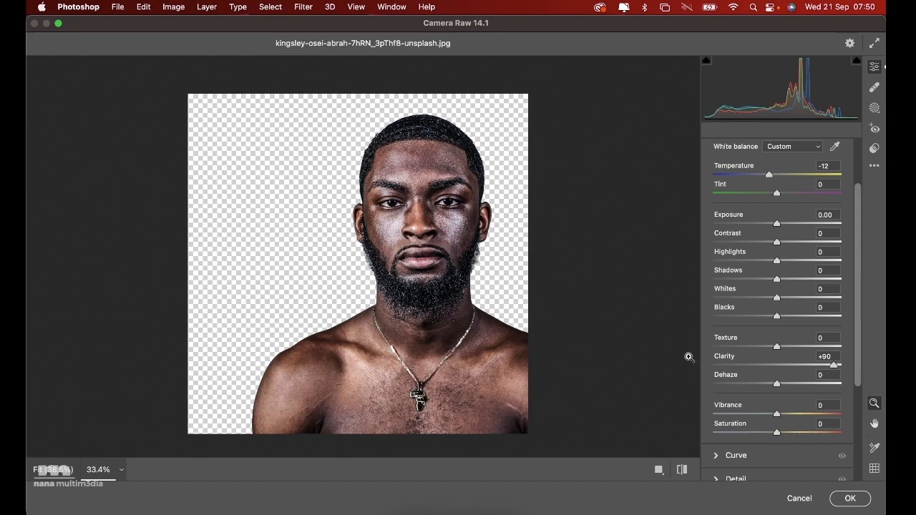
left_click_drag(778, 350, 730, 353)
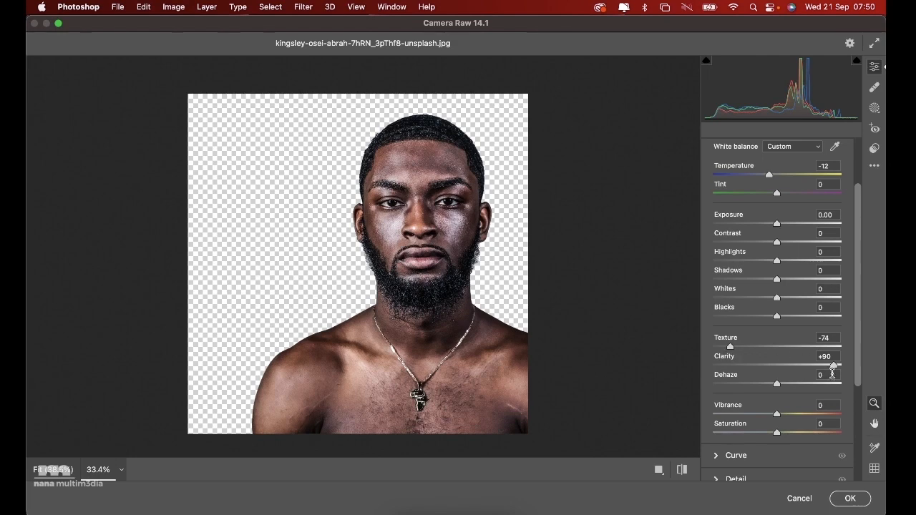
left_click_drag(834, 368, 848, 366)
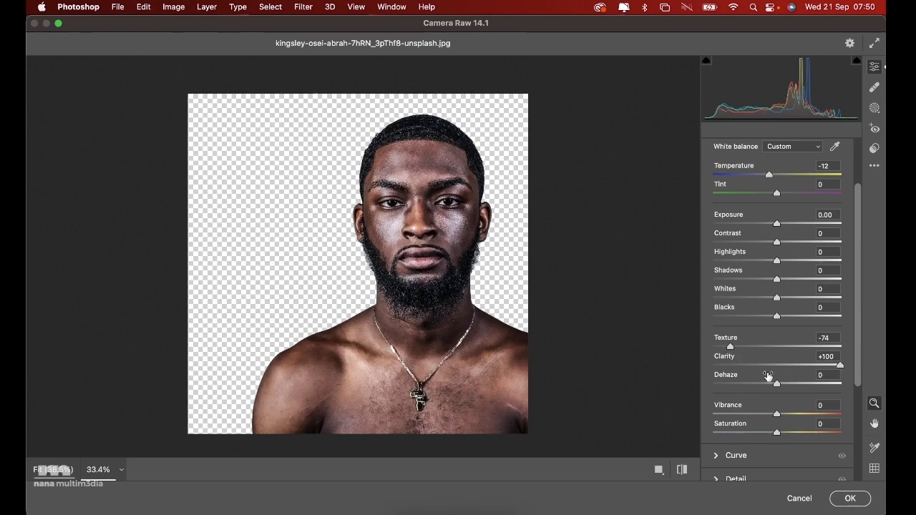
left_click_drag(779, 386, 768, 383)
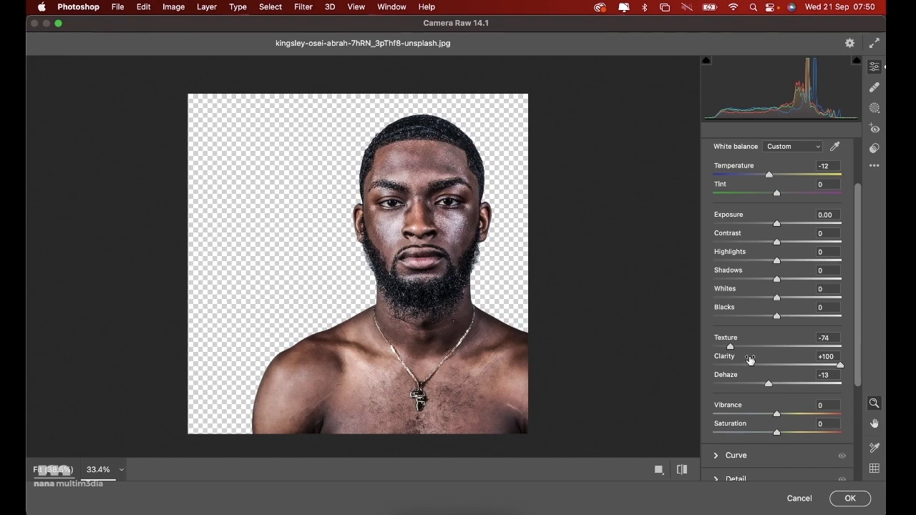
left_click_drag(730, 347, 720, 348)
Step: Set Vibrance to +40 and Saturation to -22, and ease Dehaze to -9
left_click_drag(777, 416, 765, 434)
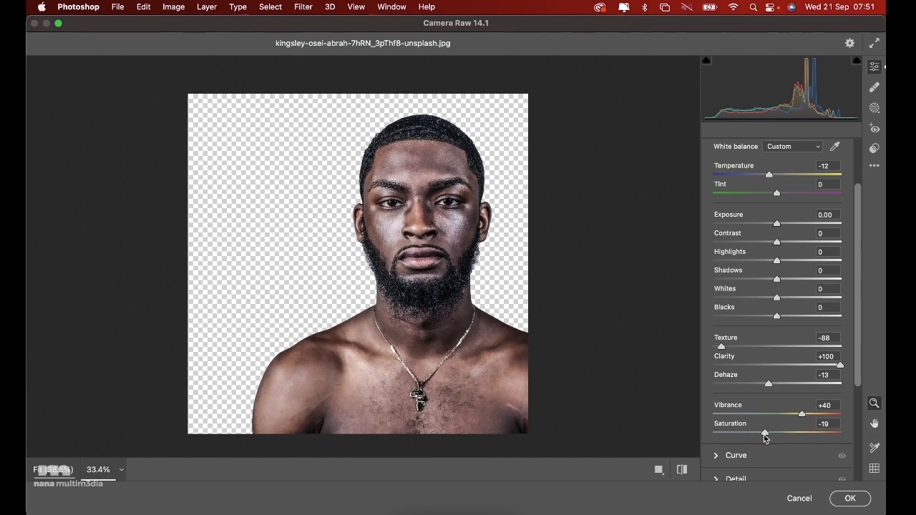
mouse_move(764, 438)
left_mouse_down()
mouse_move(704, 436)
mouse_move(763, 437)
left_mouse_up()
left_click_drag(764, 438, 762, 438)
left_click_drag(769, 385, 773, 384)
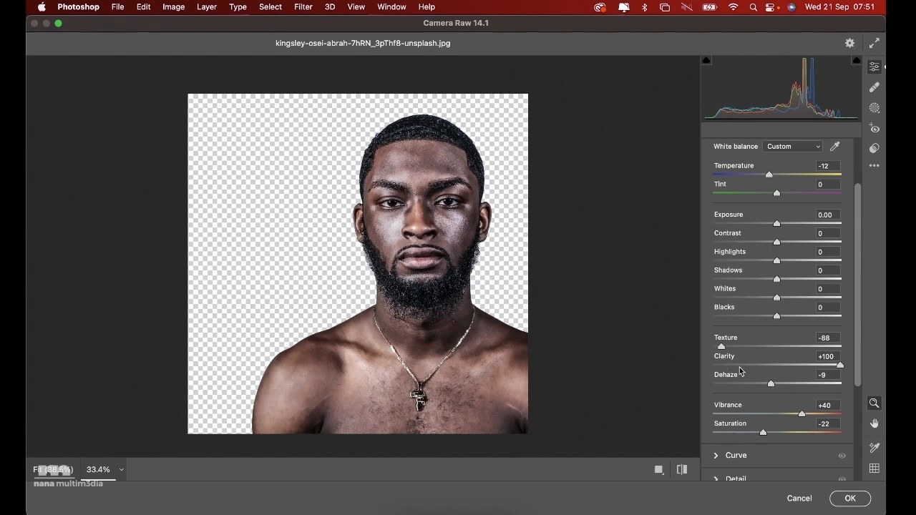
Step: Set the detail adjustments' Noise Reduction to 12 and its Detail to 20
scroll(806, 415, "down", 5)
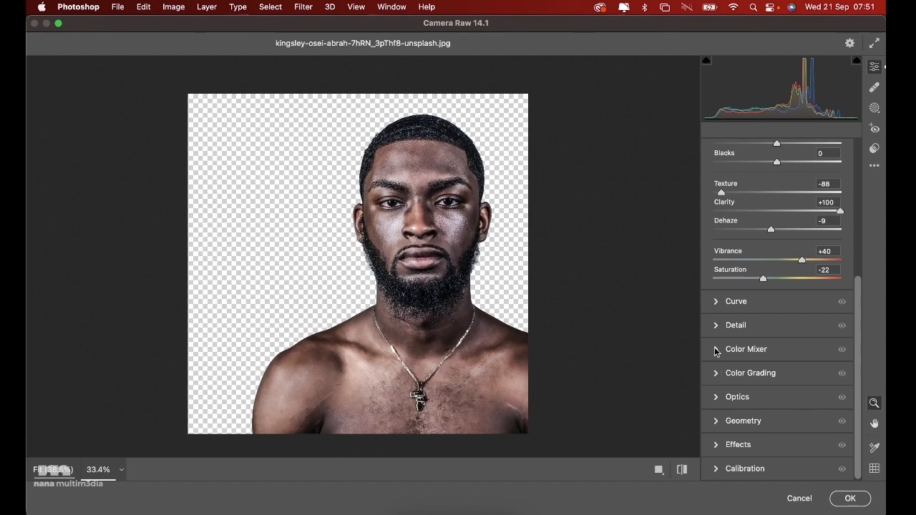
left_click(716, 325)
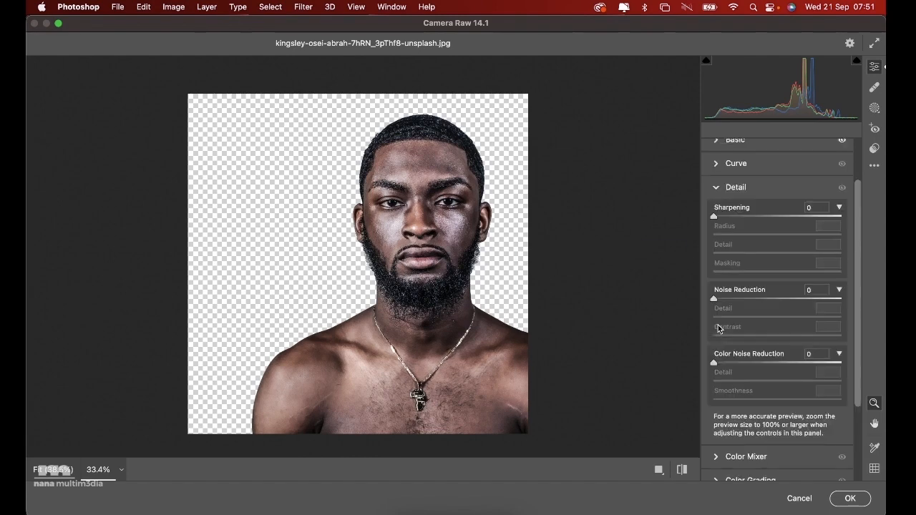
left_click_drag(713, 296, 774, 307)
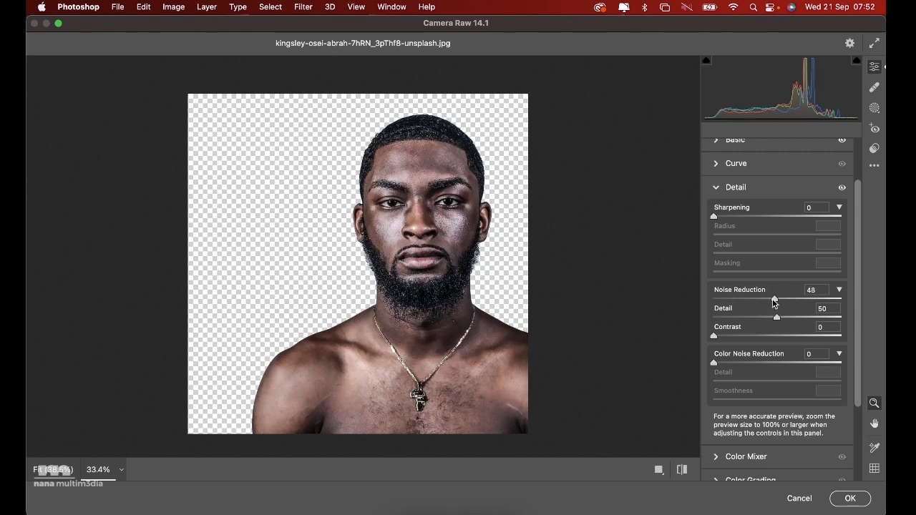
left_click_drag(774, 299, 721, 324)
mouse_move(720, 319)
left_mouse_down()
mouse_move(740, 319)
mouse_move(745, 302)
mouse_move(728, 306)
left_mouse_up()
Step: Inspect the skin on the man's face and compare the portrait's original look with the current Camera Raw settings
scroll(412, 244, "up", 10)
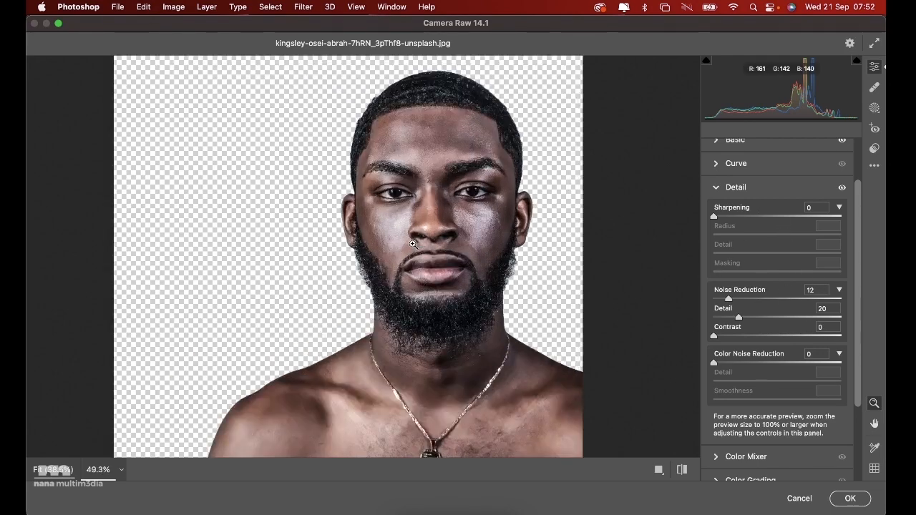
scroll(412, 243, "down", 10)
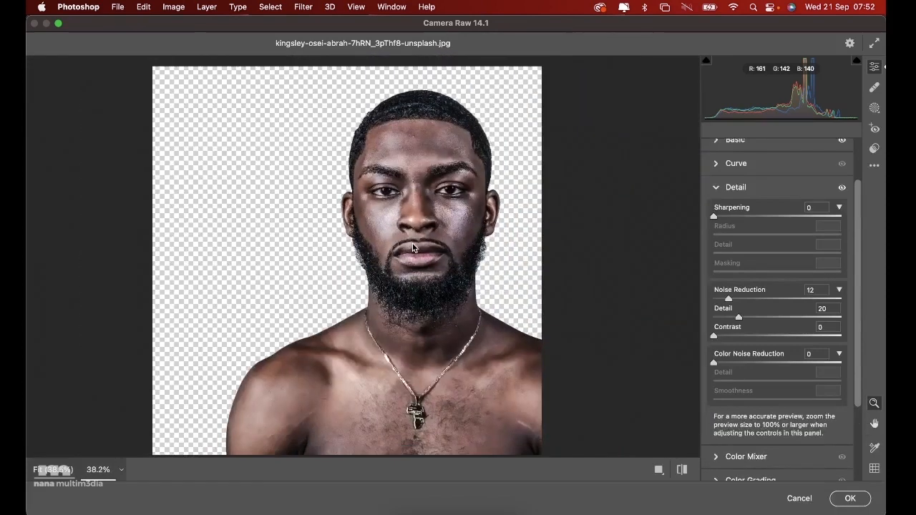
left_click(682, 470)
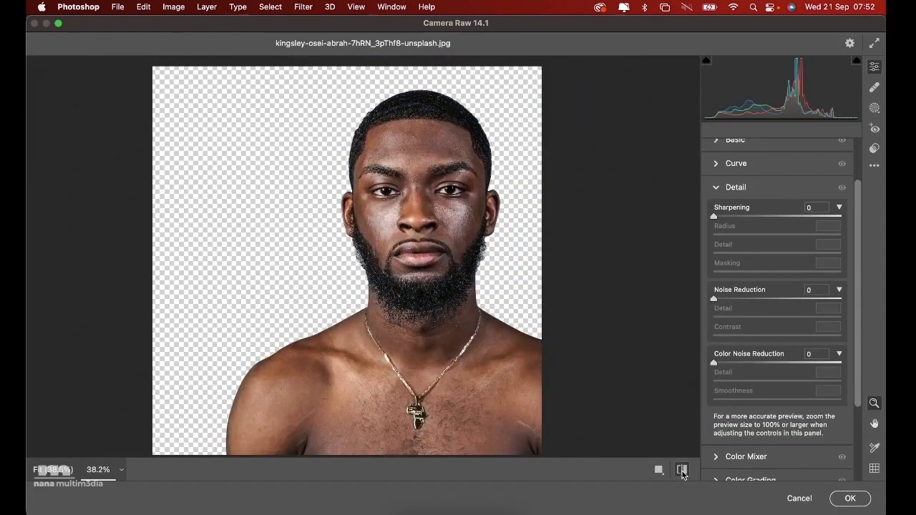
left_click(682, 471)
left_click(682, 471)
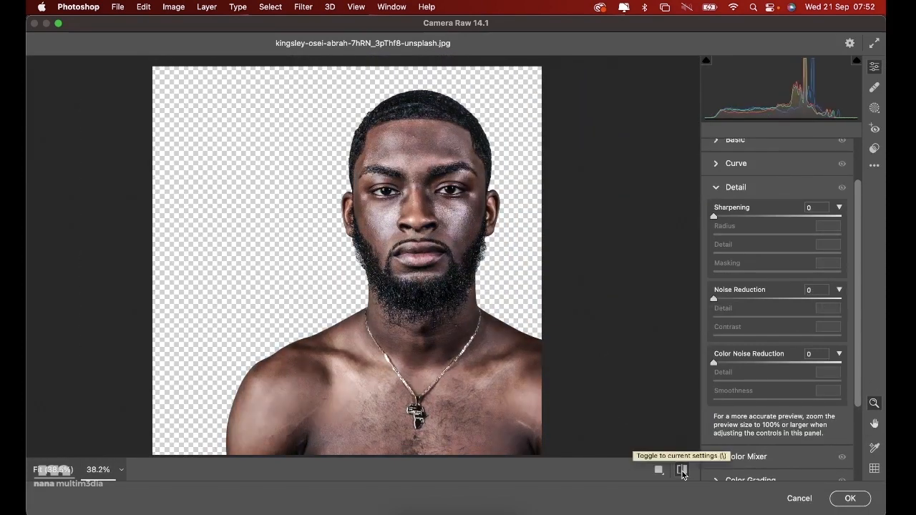
left_click(682, 471)
left_click(682, 471)
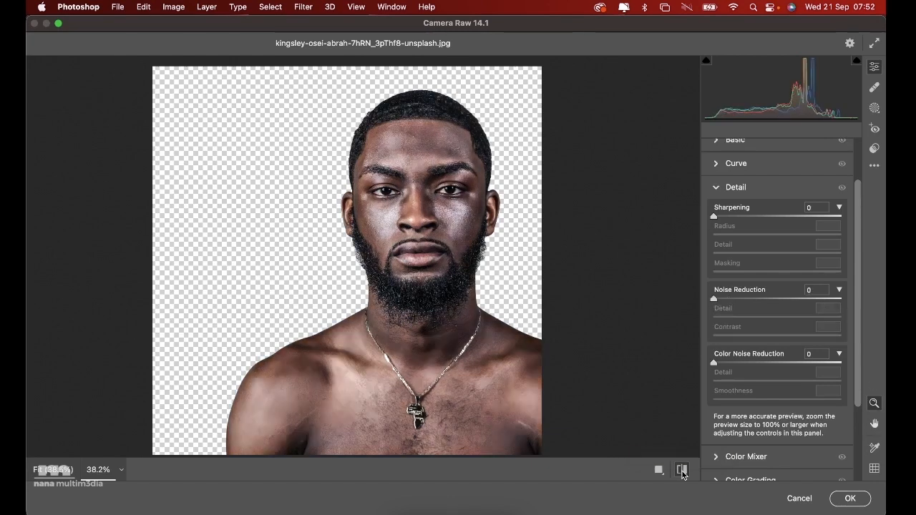
left_click(682, 471)
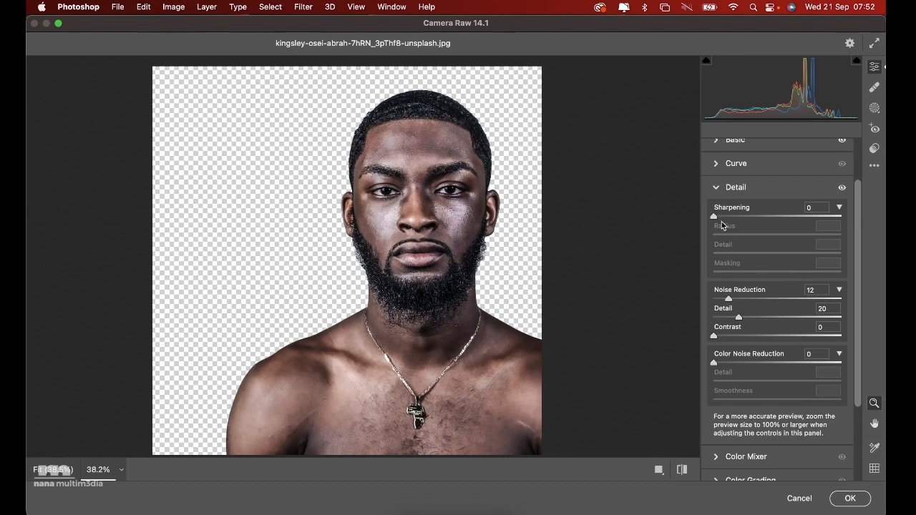
Step: Sharpen the portrait with a Sharpening amount of 46 and a Radius of 1.3
left_click_drag(714, 217, 753, 218)
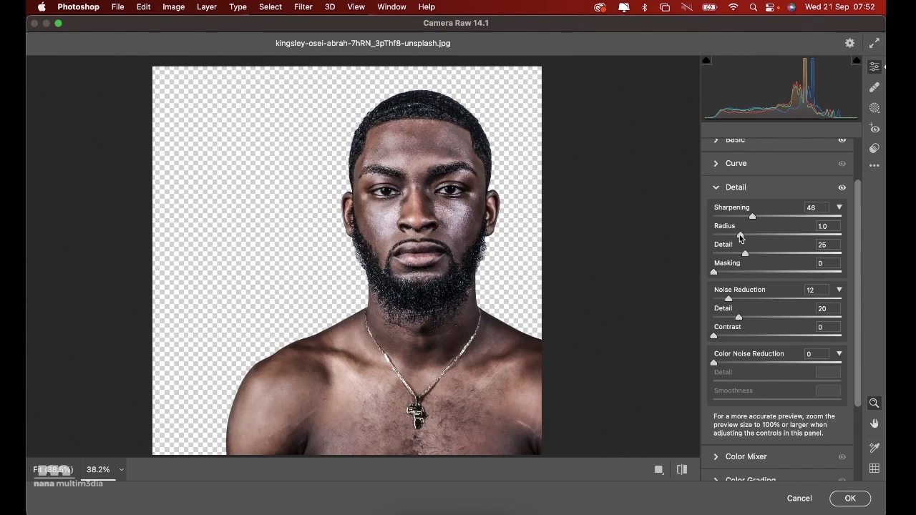
left_click_drag(739, 236, 753, 240)
Step: Return to the basic adjustments and set Texture to -57 and Dehaze to -5
scroll(790, 234, "up", 2)
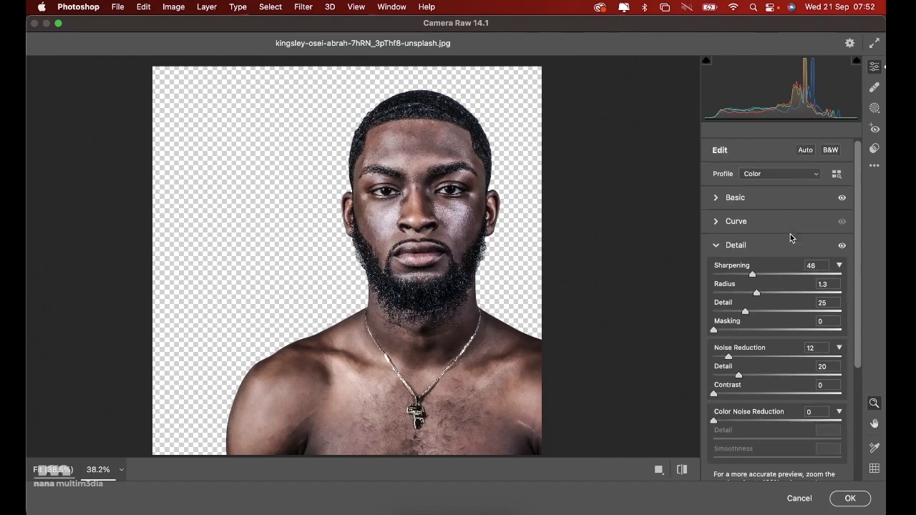
left_click(714, 197)
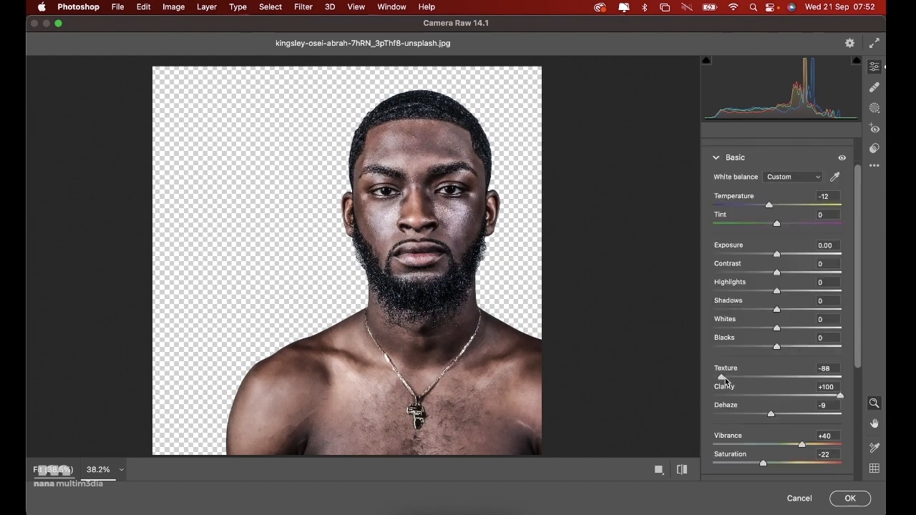
left_click_drag(722, 377, 740, 382)
left_click_drag(770, 416, 772, 416)
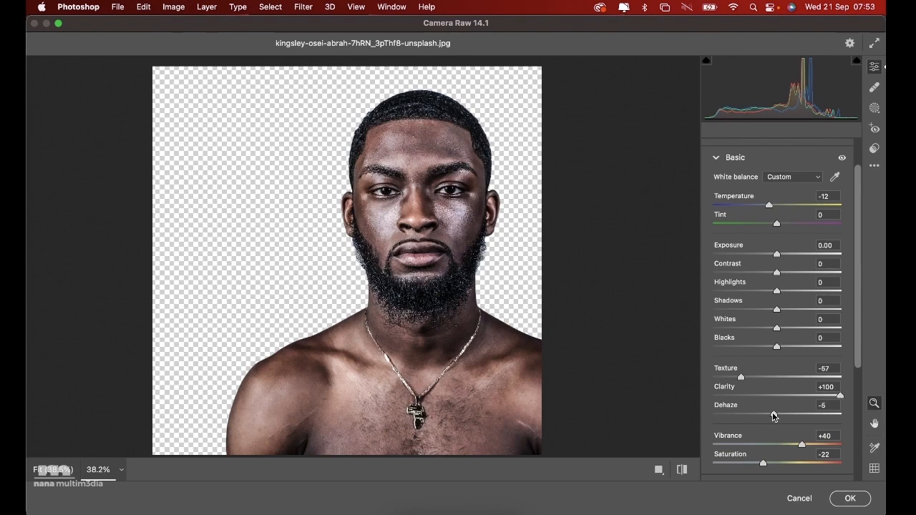
scroll(773, 417, "down", 3)
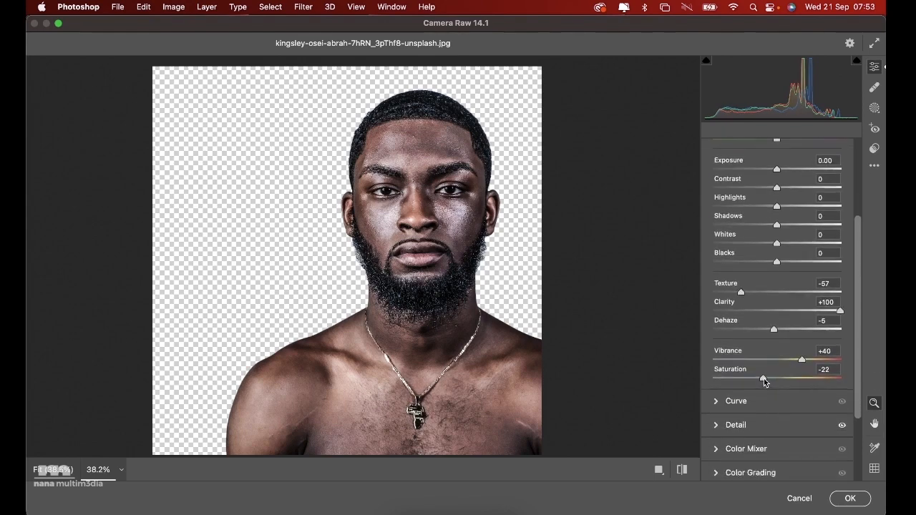
Step: Set Saturation to -18 and the detail adjustments' Noise Reduction to 13, with its Detail at 20
left_click_drag(763, 379, 765, 381)
scroll(766, 378, "down", 3)
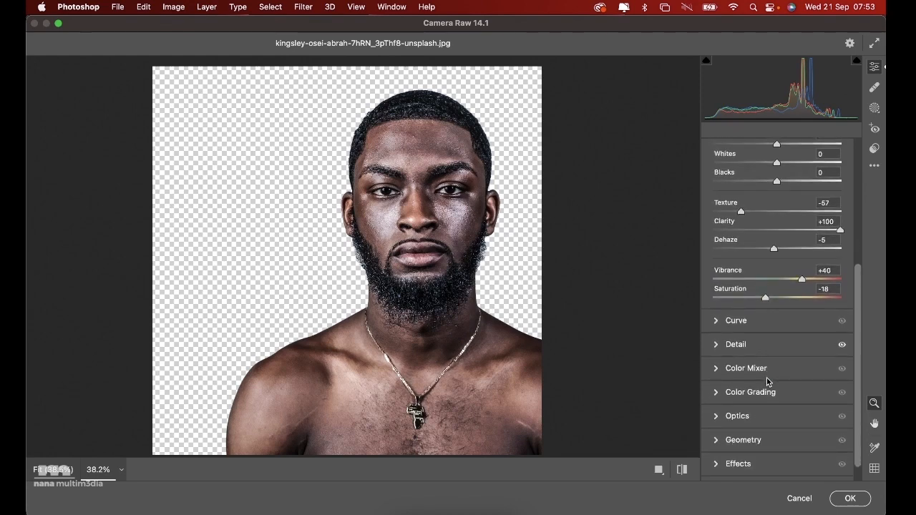
left_click(719, 343)
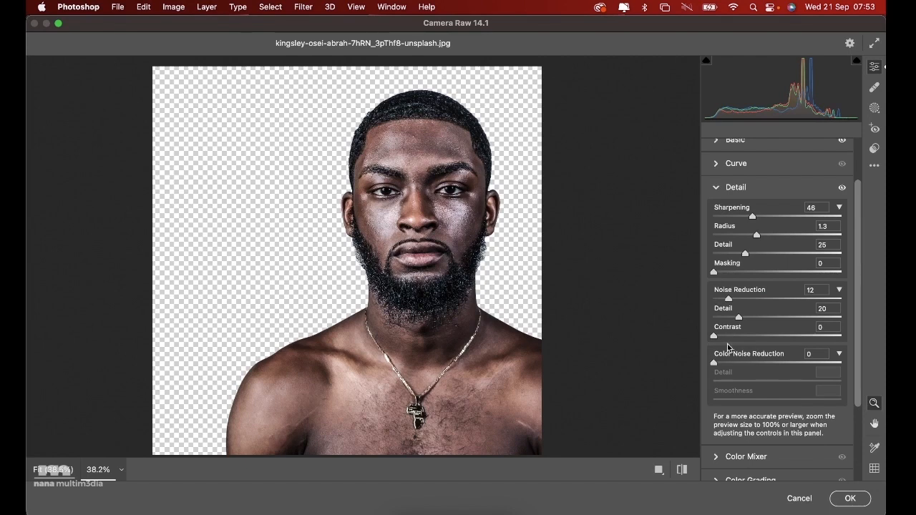
left_click_drag(729, 301, 801, 299)
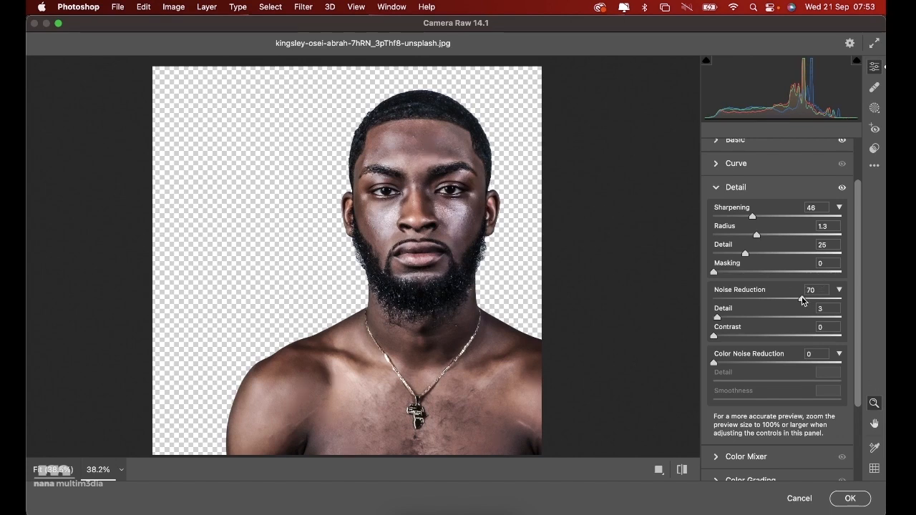
left_click_drag(801, 300, 740, 322)
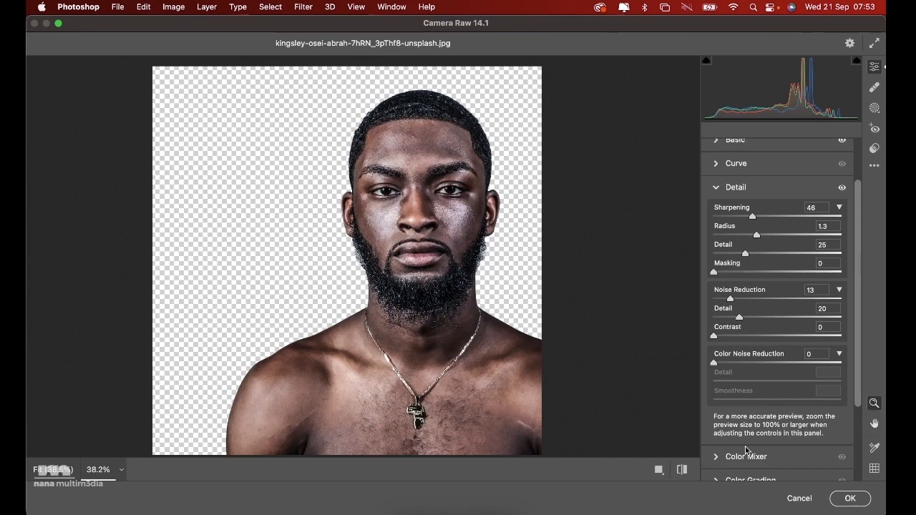
Step: Warm the shadows with Color Grading, using a hue of 53 and a saturation of 19
scroll(745, 447, "down", 3)
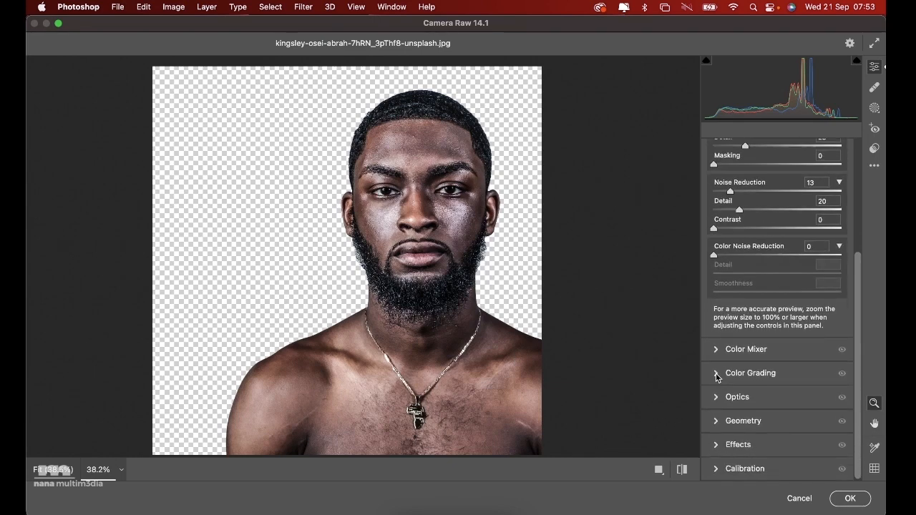
left_click(717, 375)
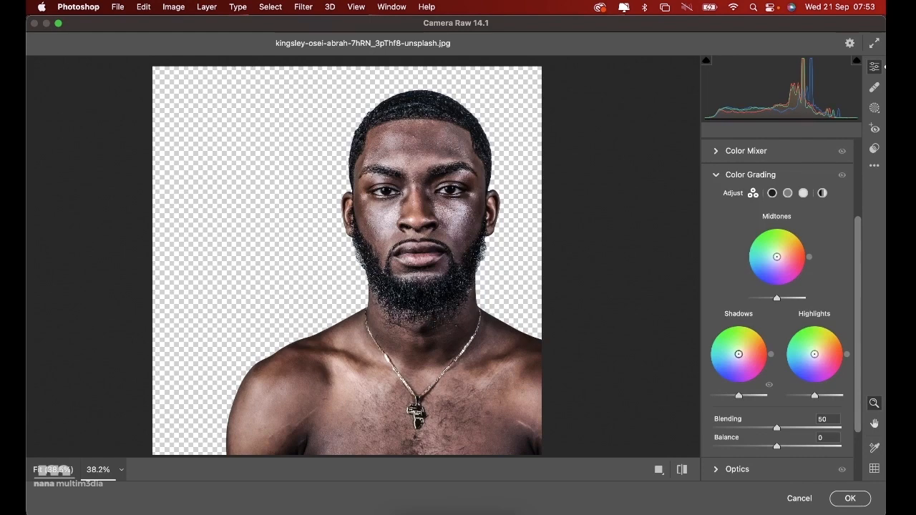
left_click_drag(738, 351, 739, 351)
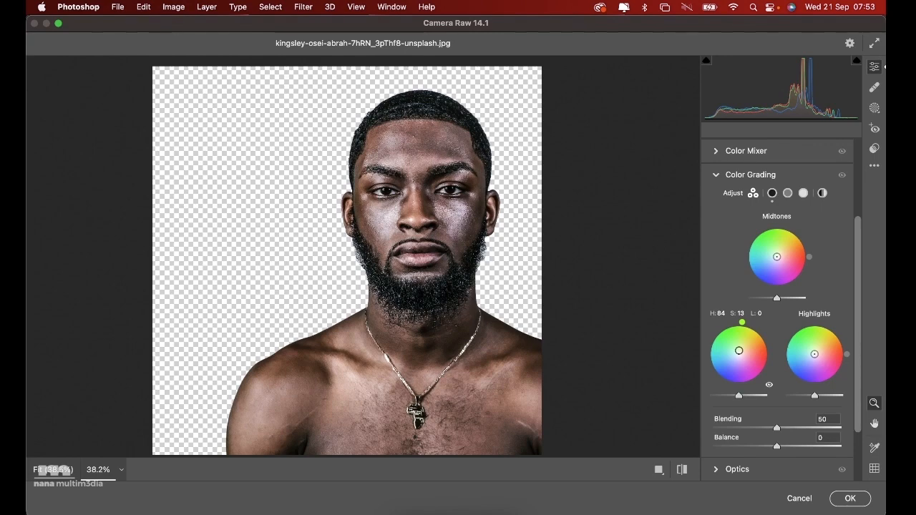
left_click_drag(742, 322, 759, 329)
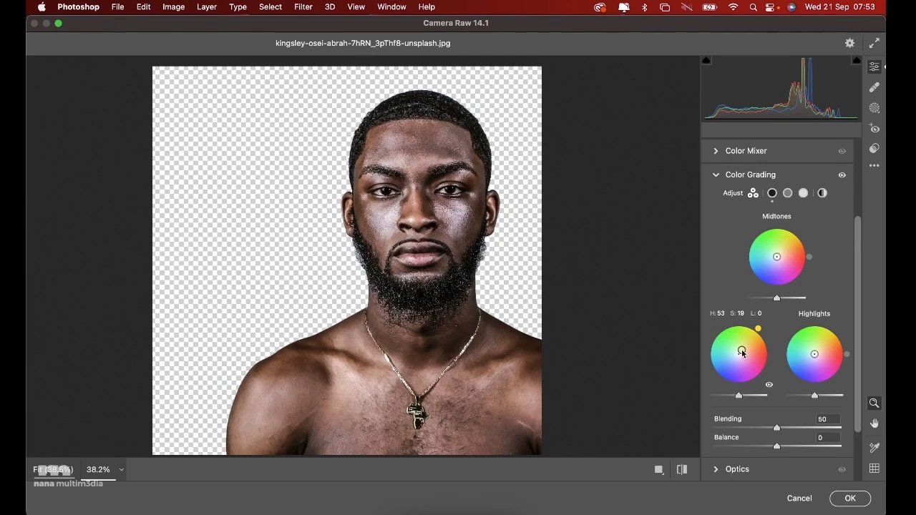
Step: Grade the midtones to about hue 43 and saturation 13, and the highlights to hue 45 and saturation 19
left_click_drag(776, 256, 778, 254)
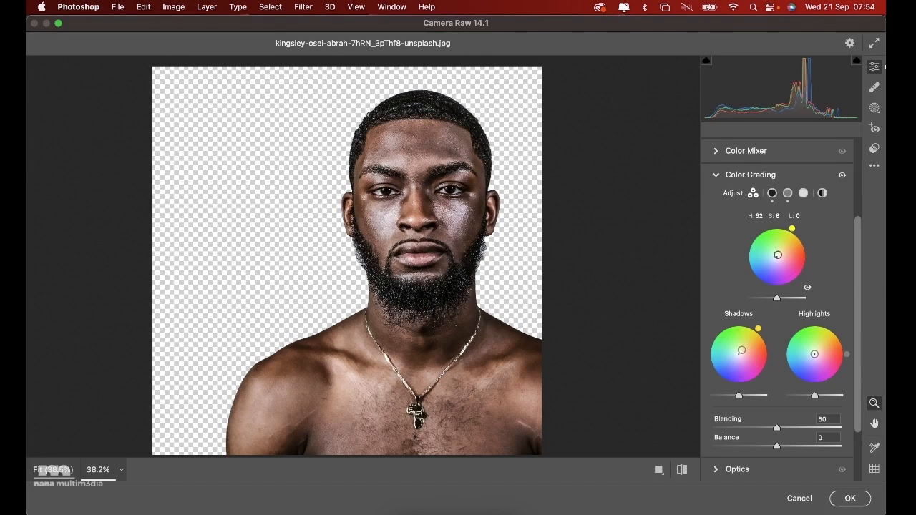
left_click_drag(778, 254, 779, 255)
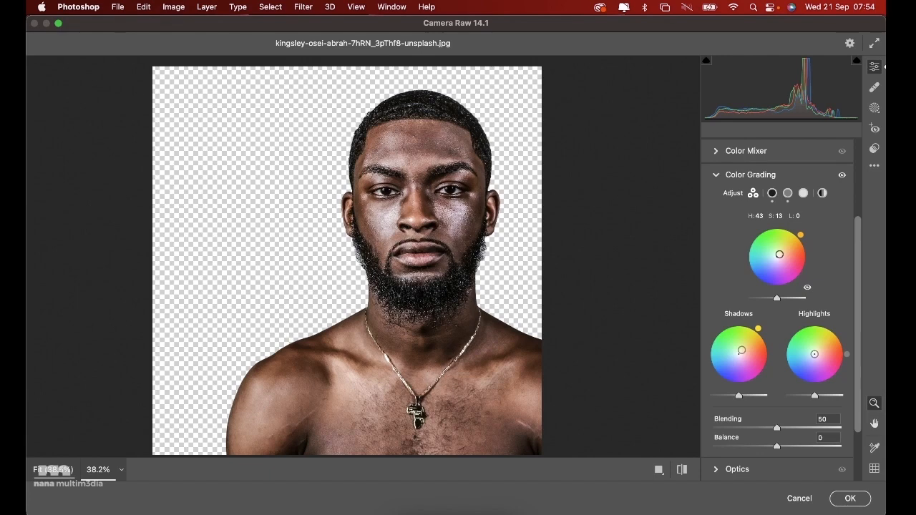
left_click_drag(779, 254, 780, 254)
left_click_drag(814, 354, 818, 350)
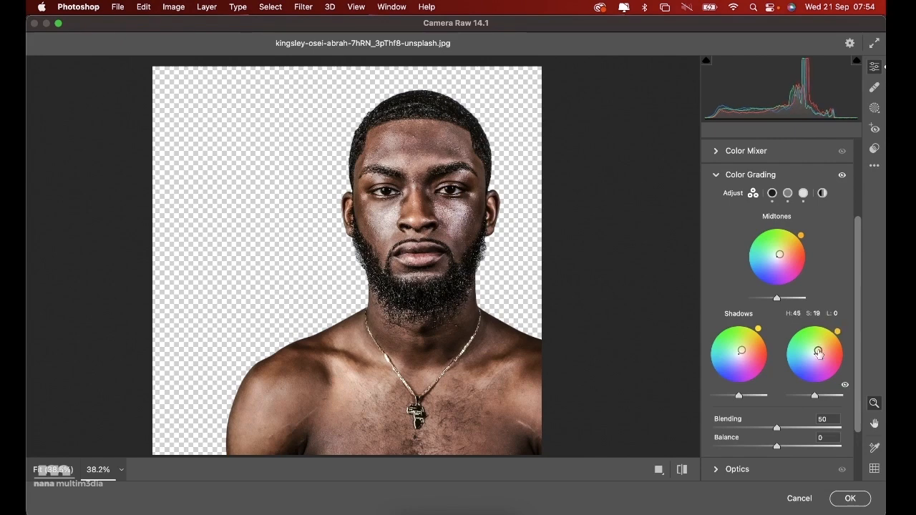
Step: Compare the portrait with and without the color grading
left_click(842, 176)
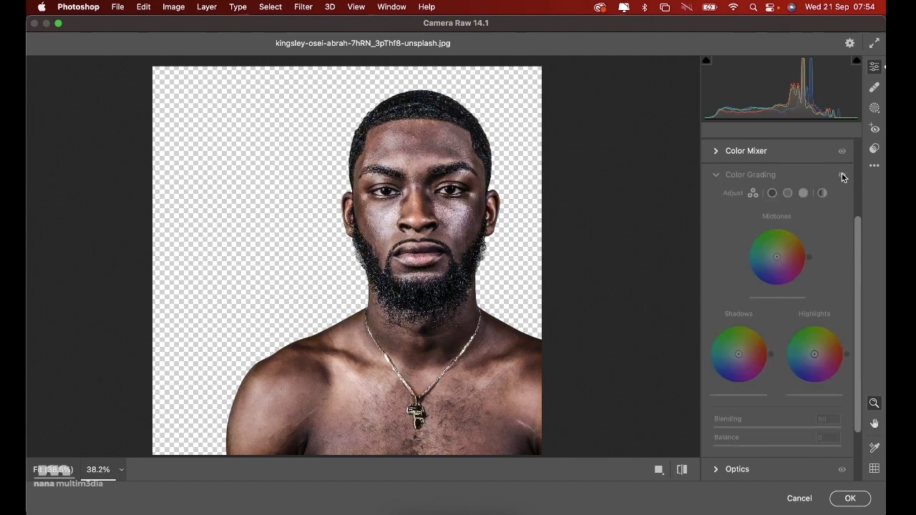
left_click(842, 176)
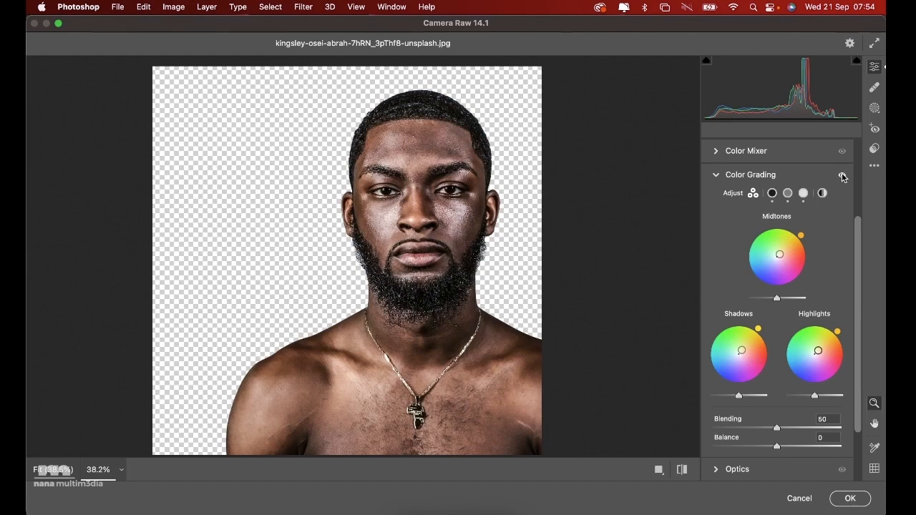
left_click(842, 176)
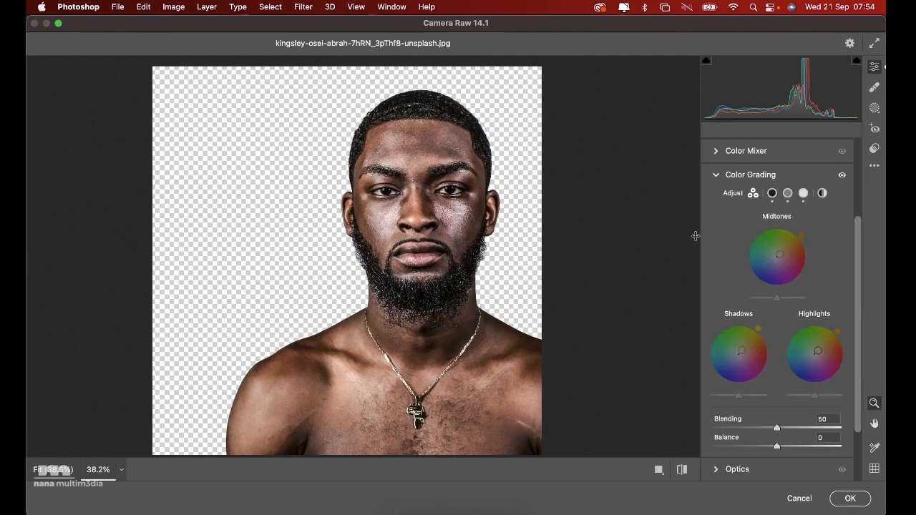
Step: Compare the portrait under default and current settings, at full view and closer on the face
left_click(681, 470)
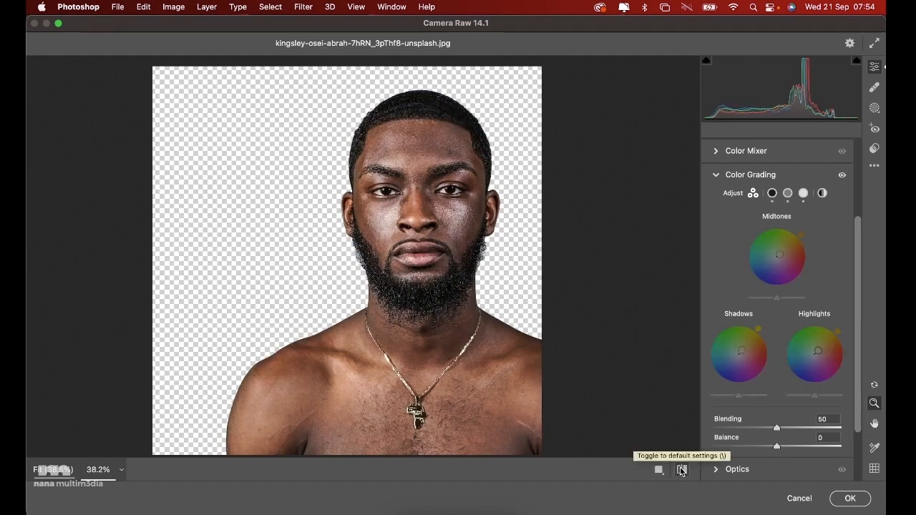
left_click(682, 469)
left_click(681, 470)
left_click(682, 469)
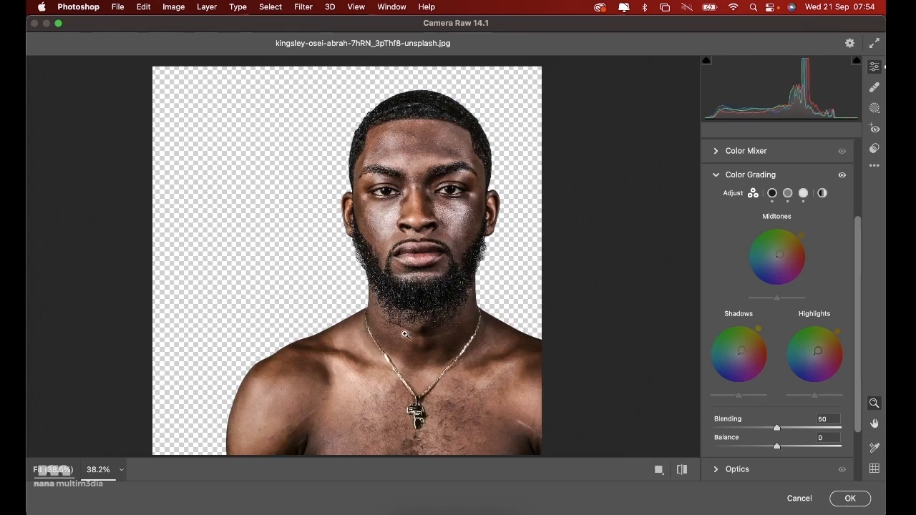
scroll(248, 274, "up", 5)
scroll(248, 274, "down", 6)
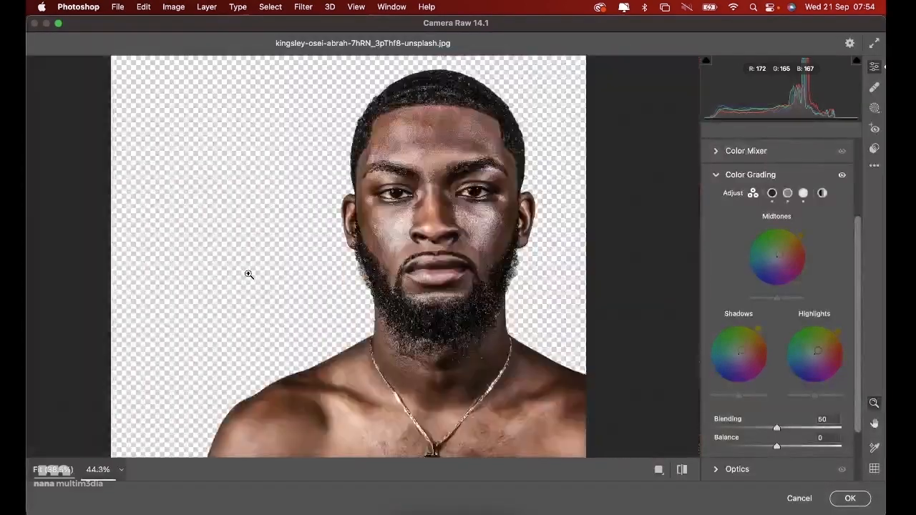
scroll(249, 274, "up", 2)
scroll(248, 274, "up", 1)
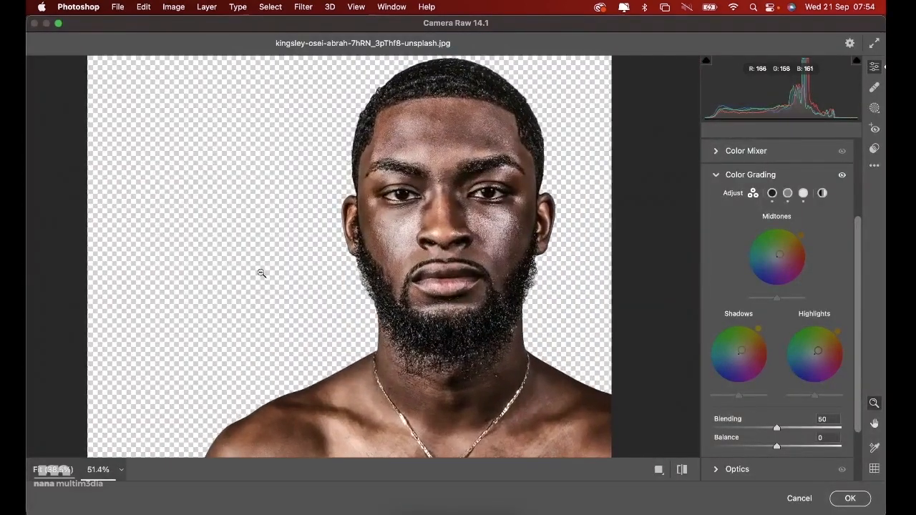
left_click(681, 470)
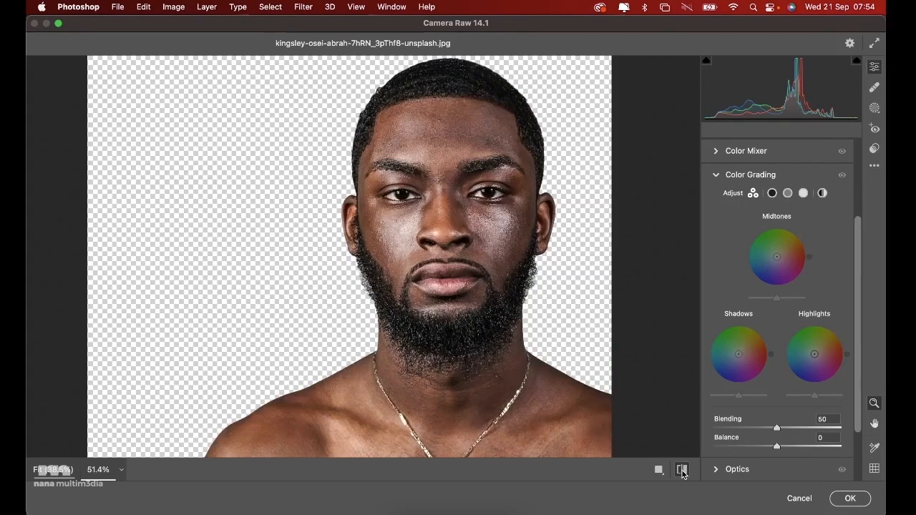
left_click(682, 470)
left_click(682, 472)
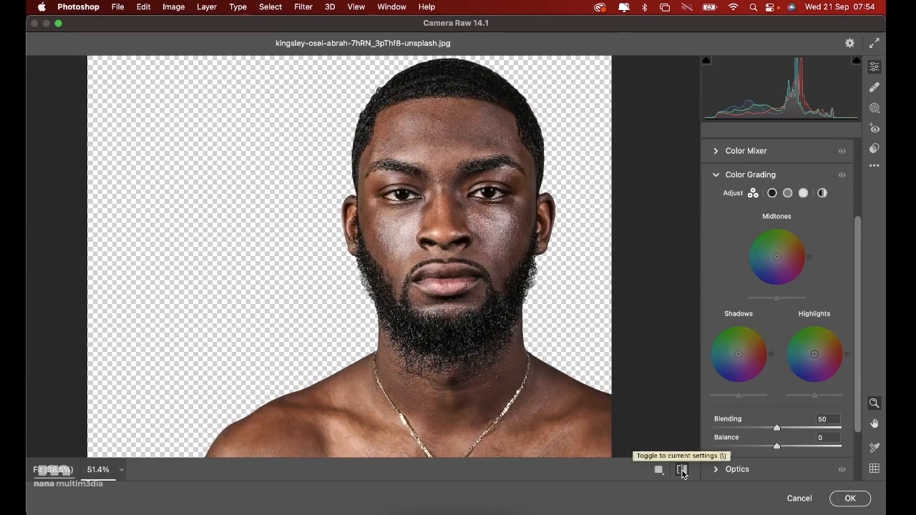
left_click(682, 472)
Step: Return to the basic adjustments and set Highlights to -25, Whites to -9, Blacks to +7 and Texture to -62
scroll(794, 306, "up", 5)
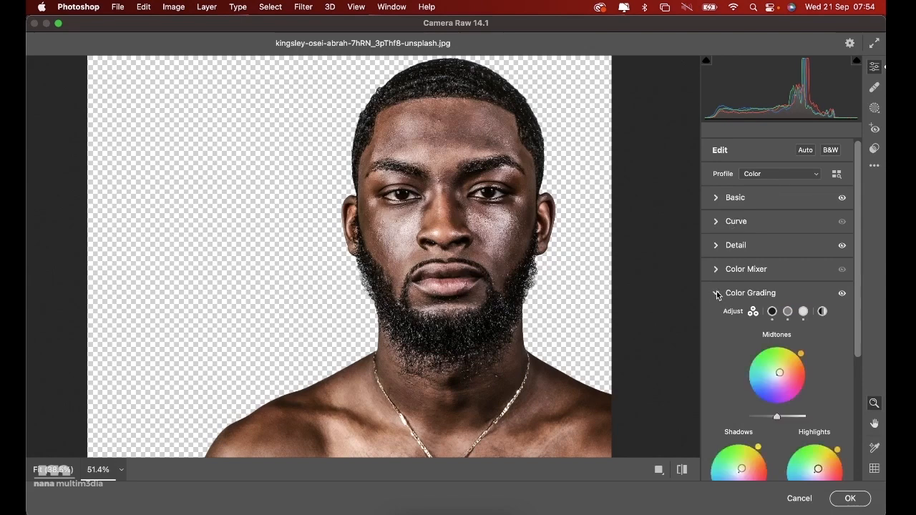
left_click(717, 294)
left_click(717, 198)
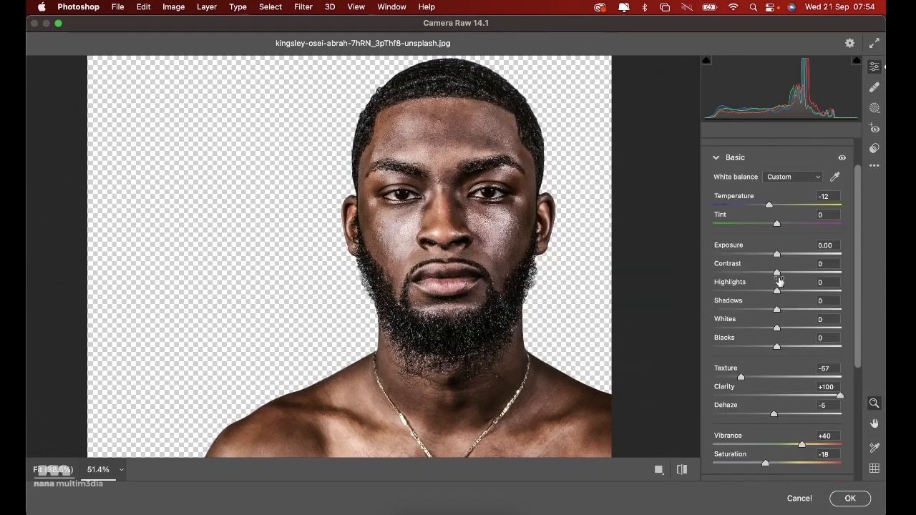
left_click_drag(776, 292, 761, 295)
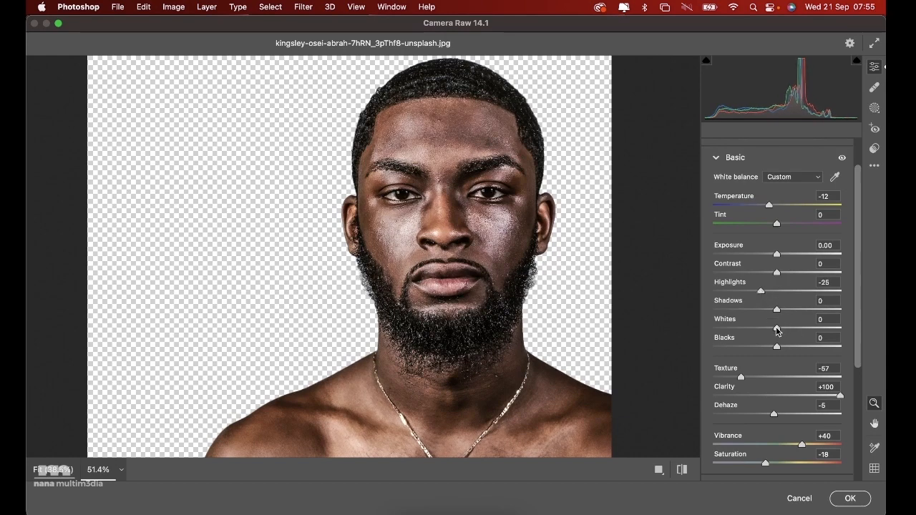
mouse_move(778, 331)
left_mouse_down()
mouse_move(770, 327)
mouse_move(772, 348)
mouse_move(781, 348)
left_mouse_up()
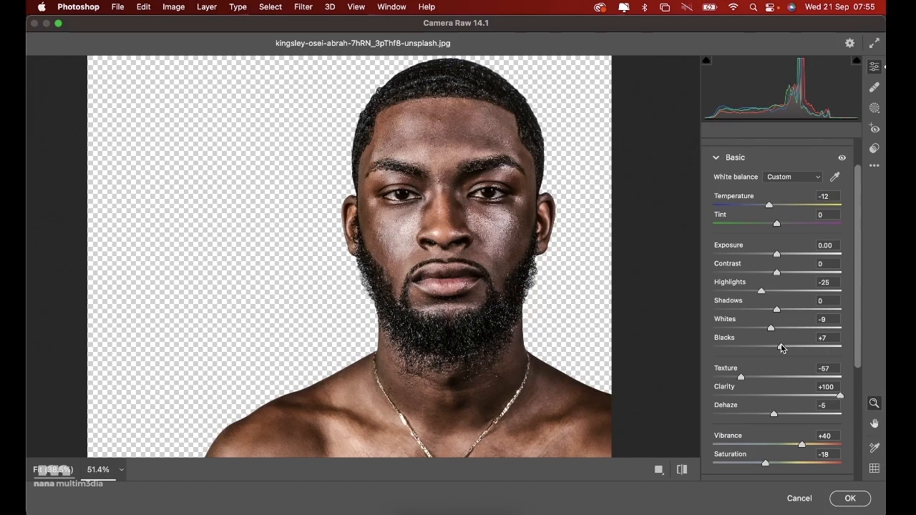
scroll(781, 348, "down", 1)
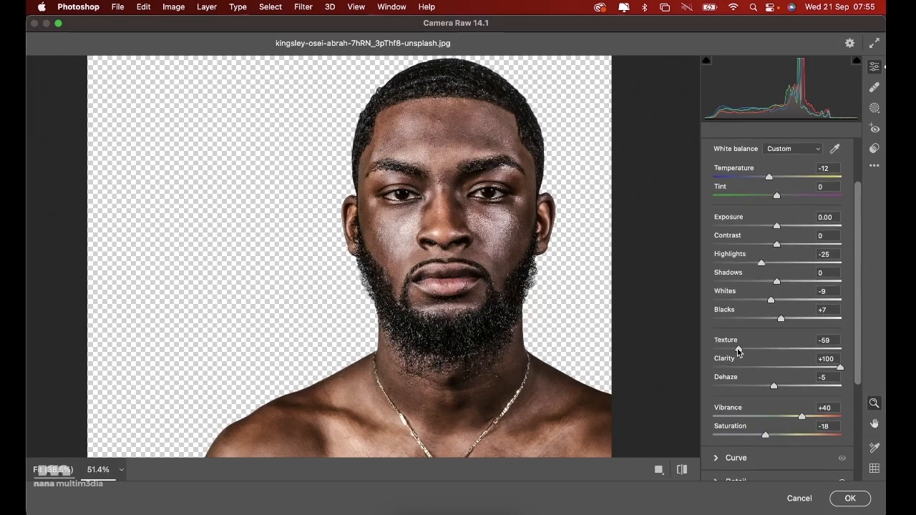
mouse_move(738, 350)
left_mouse_down()
mouse_move(753, 352)
mouse_move(737, 352)
left_mouse_up()
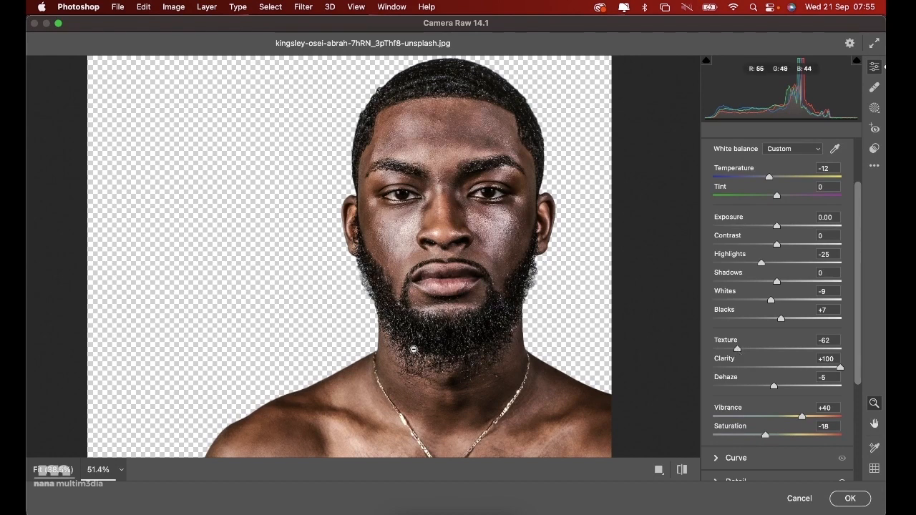
Step: Compare the before and after portraits side by side, and in vertically and horizontally split views
scroll(414, 350, "down", 3)
scroll(413, 350, "up", 2)
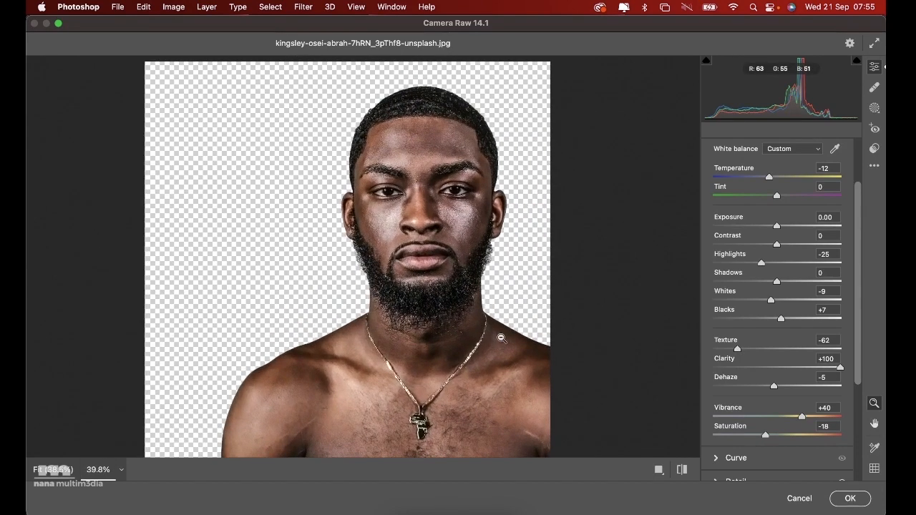
left_click(684, 470)
left_click(683, 470)
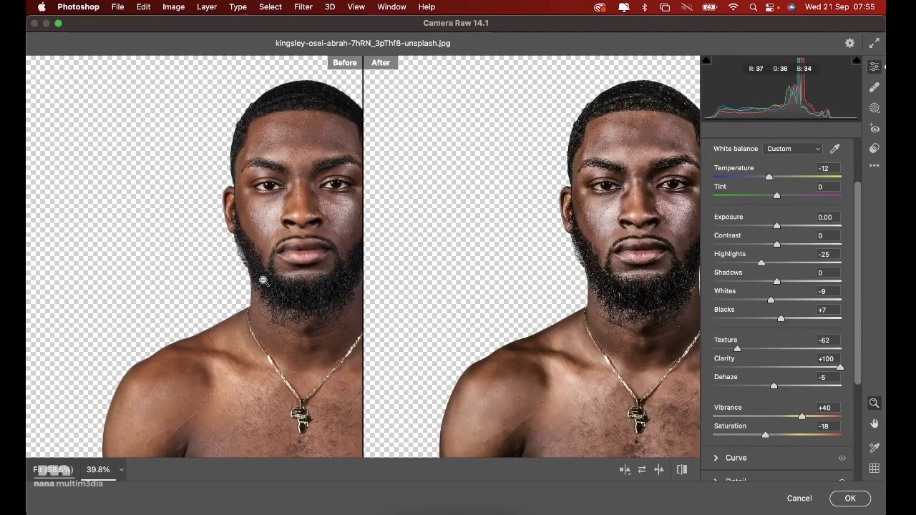
scroll(263, 281, "down", 3)
scroll(263, 281, "up", 5)
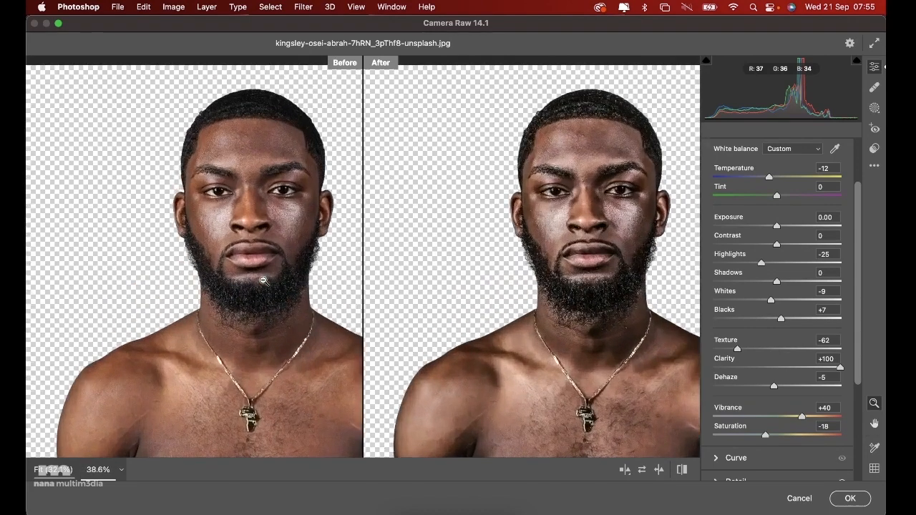
scroll(263, 281, "up", 1)
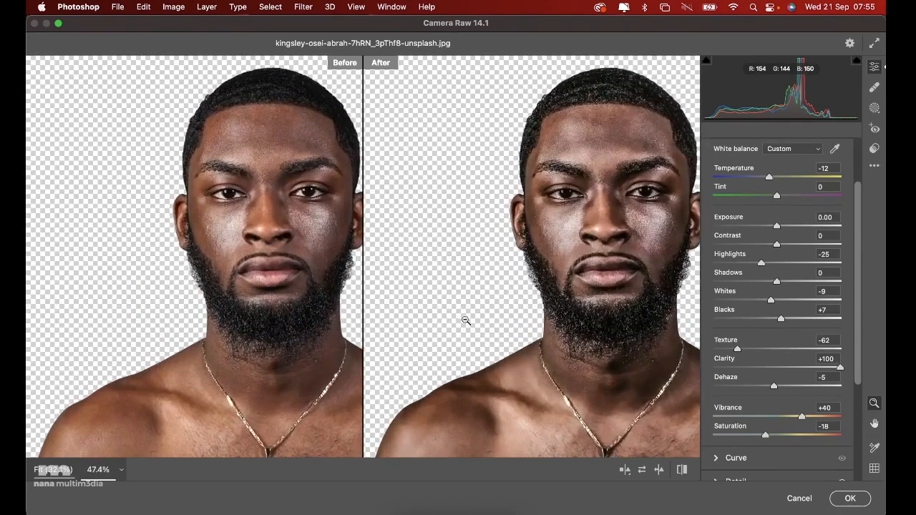
left_click(626, 470)
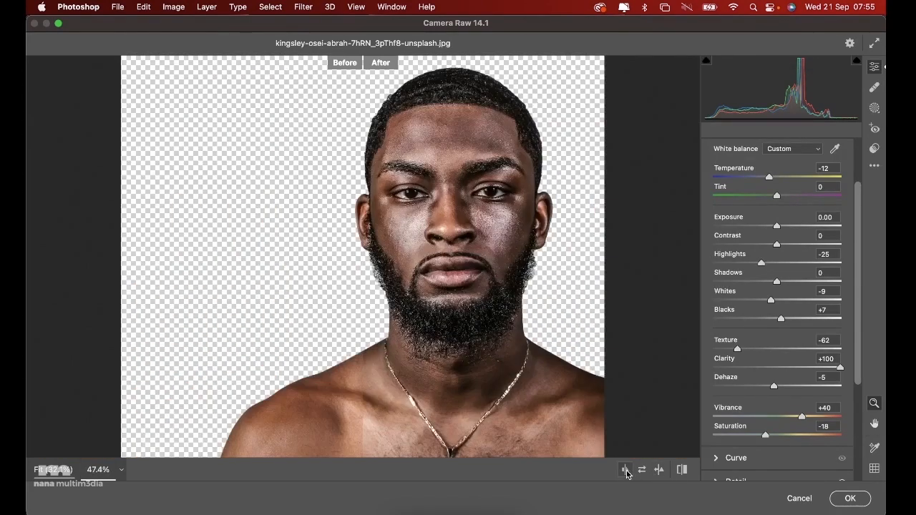
left_click(625, 471)
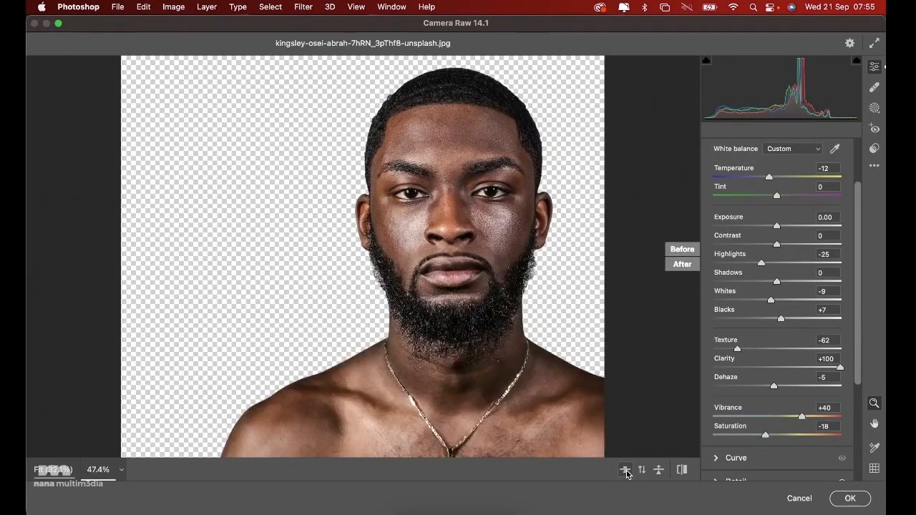
Step: Swap the before and after settings repeatedly and copy the current settings to the before version
left_click(642, 471)
left_click(642, 470)
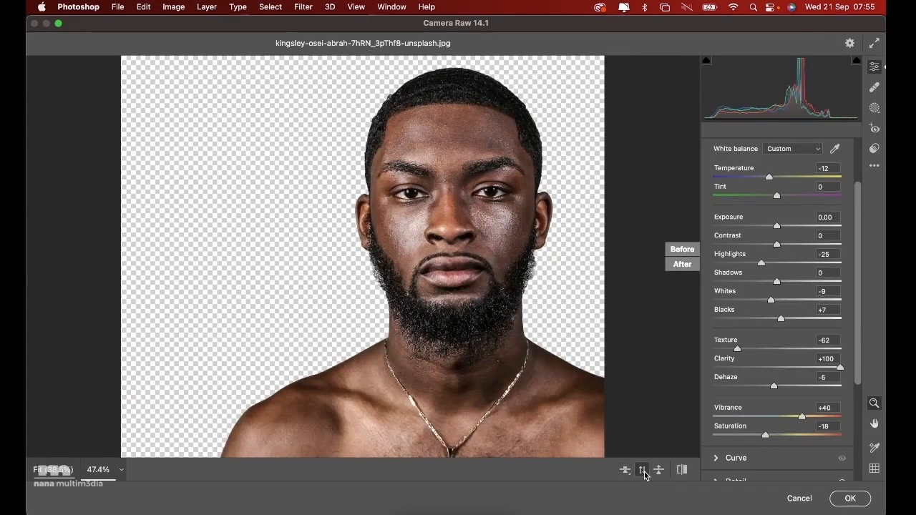
left_click(642, 470)
left_click(642, 471)
left_click(643, 471)
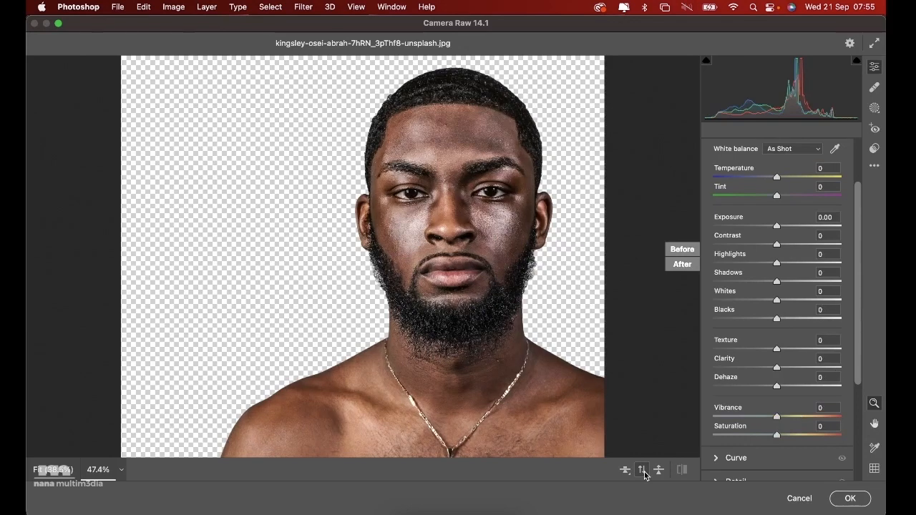
left_click(643, 470)
left_click(643, 471)
left_click(659, 470)
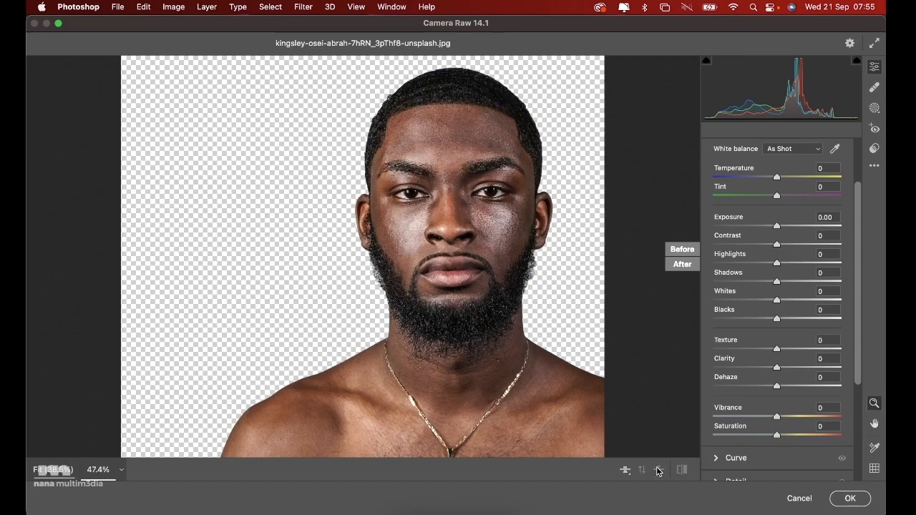
Step: Cycle the preview through single, side-by-side, vertically split and horizontally split before/after views of the whole portrait
left_click(625, 471)
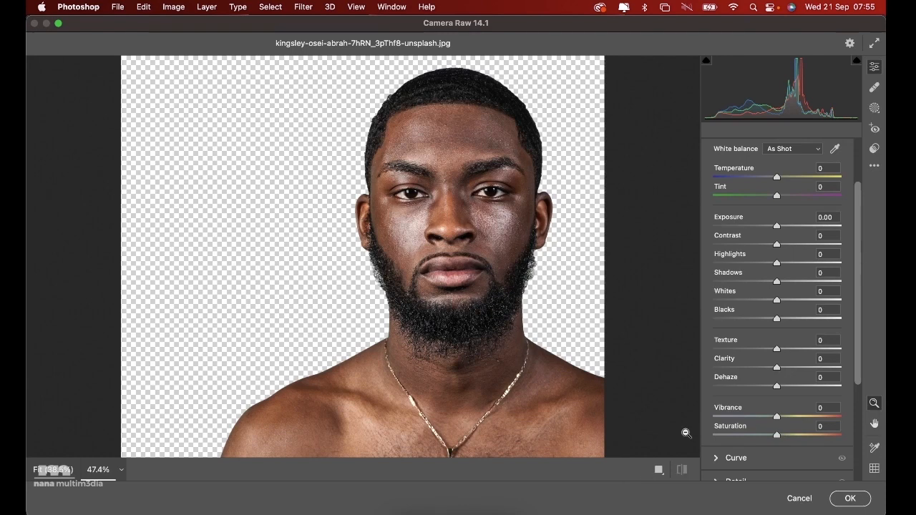
left_click(663, 355, "alt")
left_click(662, 355, "alt")
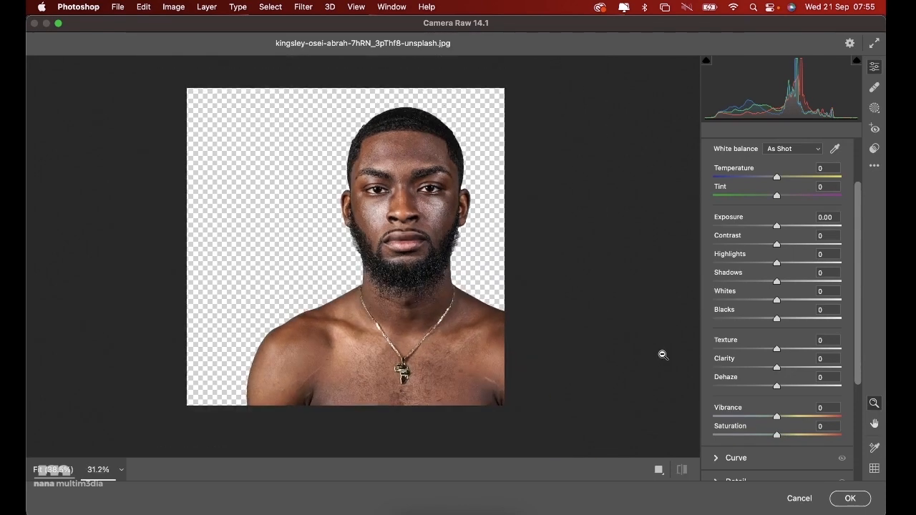
left_click(661, 354)
left_click(657, 471)
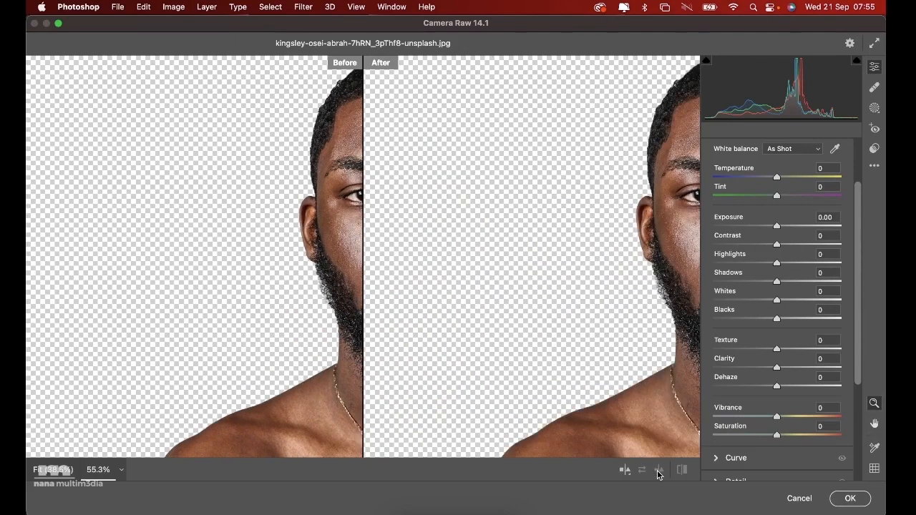
left_click(568, 296, "alt")
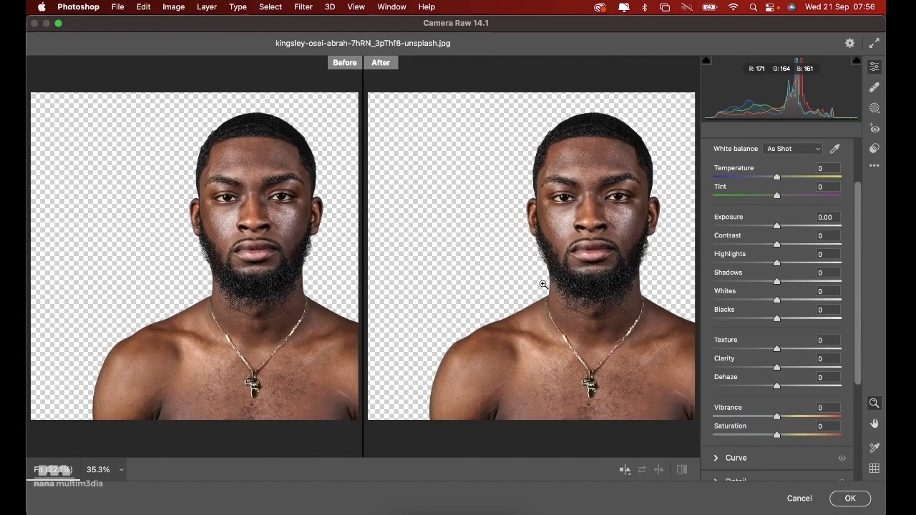
left_click(623, 471)
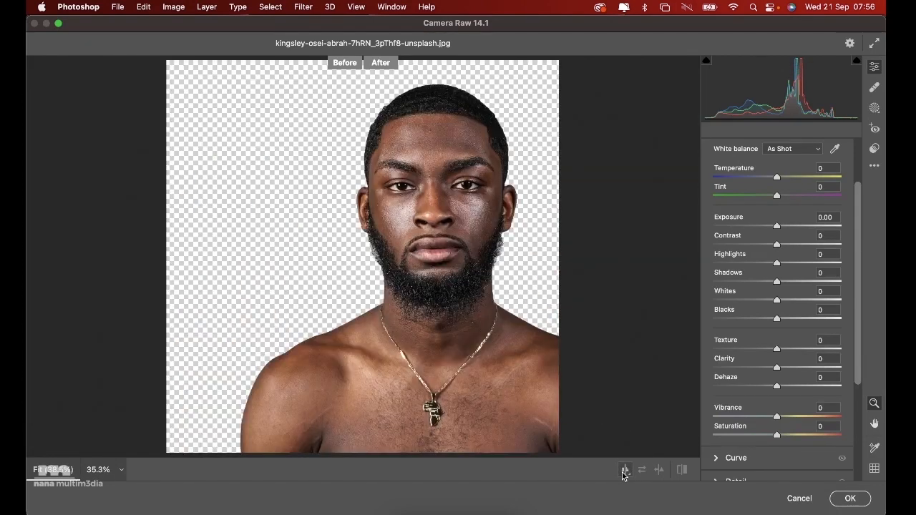
left_click(623, 471)
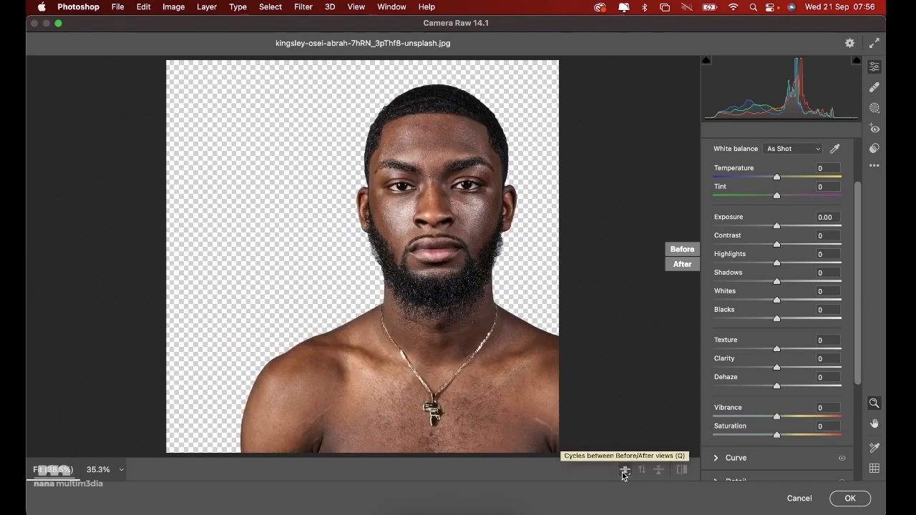
left_click(623, 471)
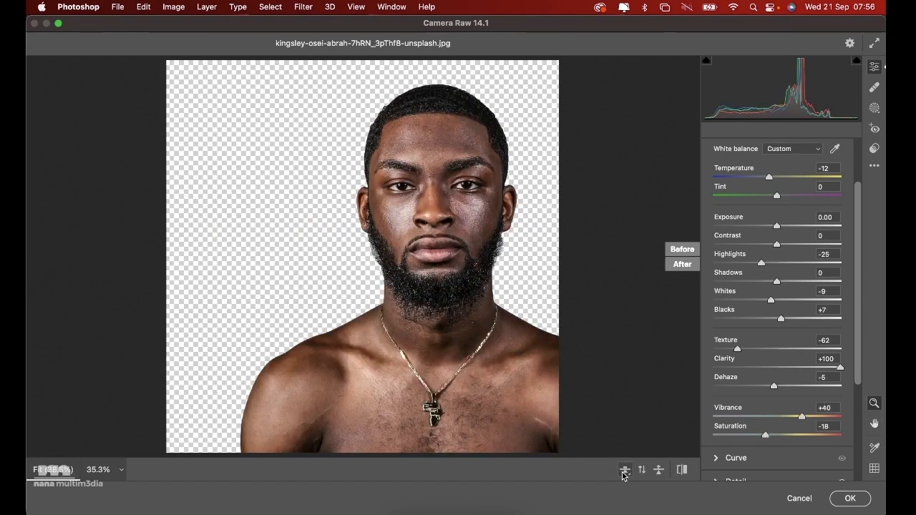
Step: Switch the portrait repeatedly between default and current settings in the horizontally split before/after view
left_click(682, 470)
left_click(682, 470)
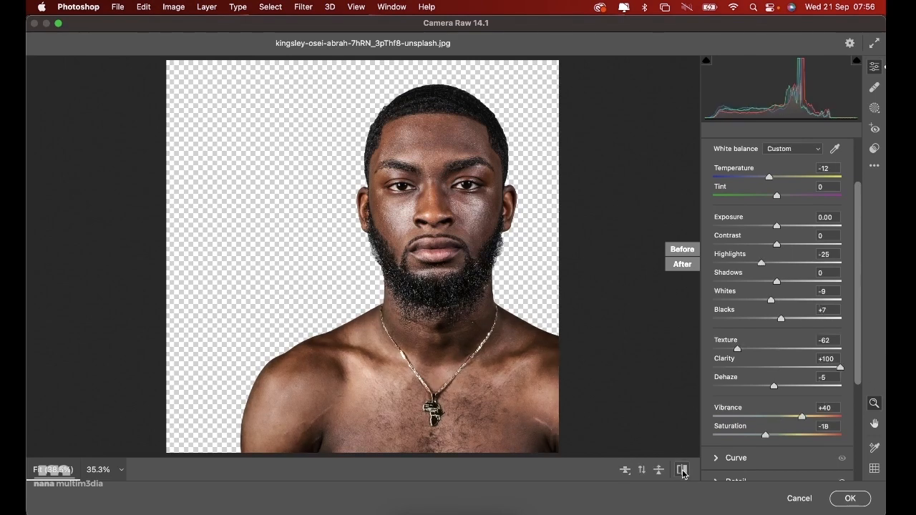
left_click(682, 470)
left_click(682, 470)
left_click(682, 470)
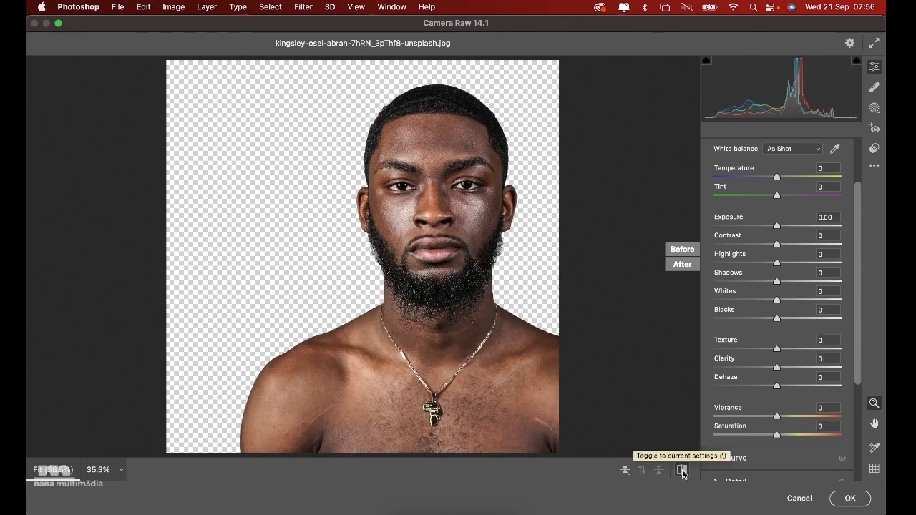
left_click(682, 470)
left_click(682, 470)
left_click(682, 470)
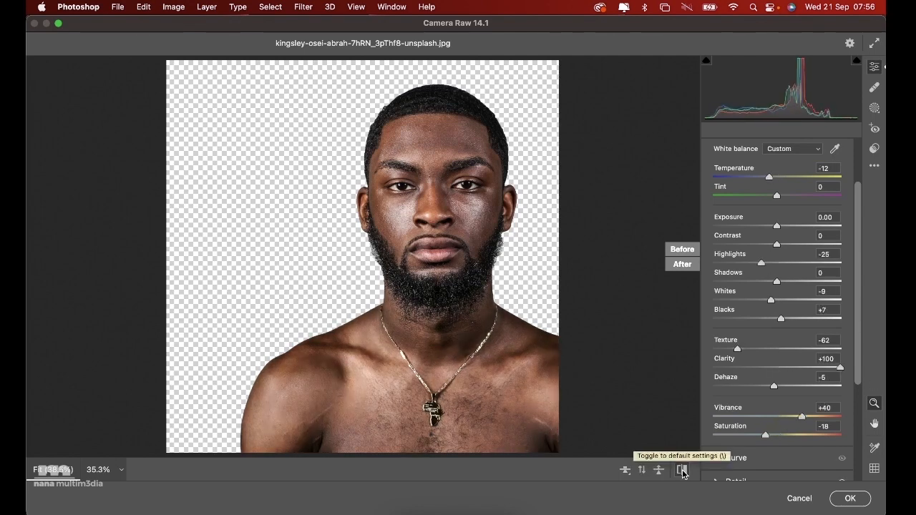
left_click(682, 470)
left_click(682, 470)
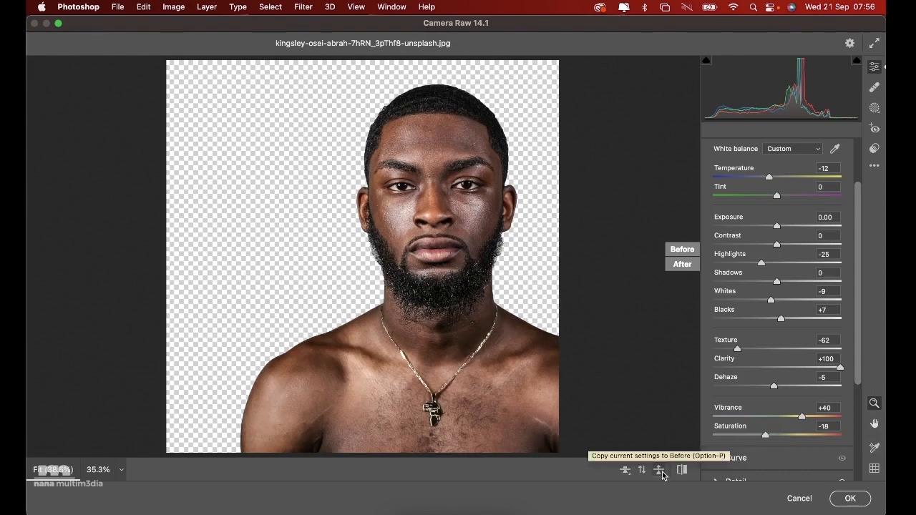
Step: Return to the single view and compare the portrait under default and current settings there
left_click(626, 471)
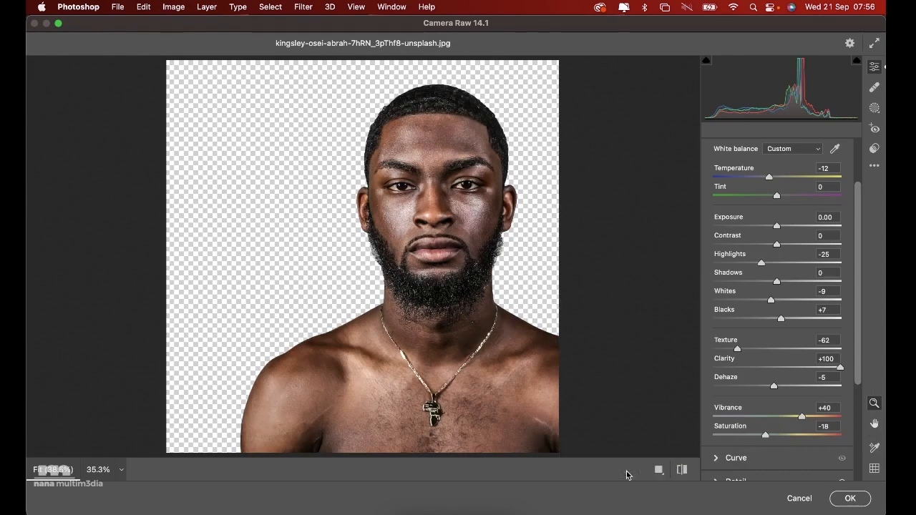
left_click(682, 470)
left_click(682, 470)
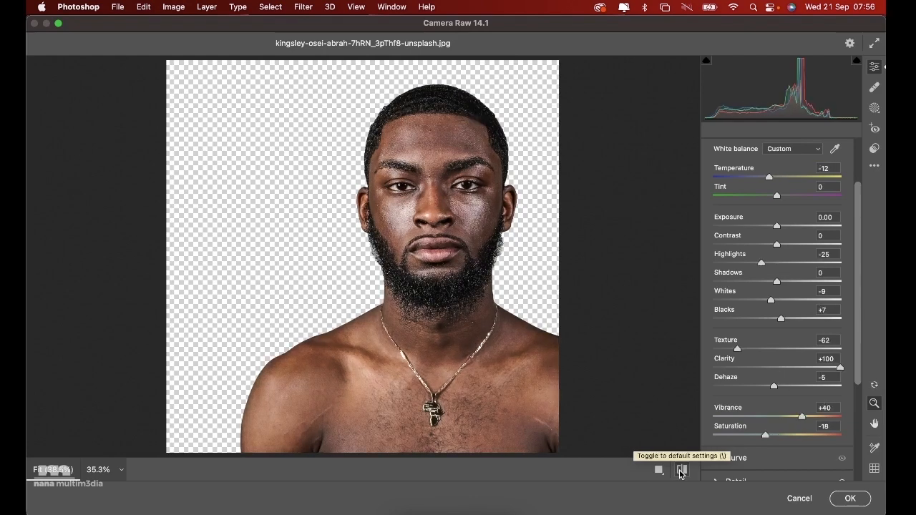
left_click(682, 471)
left_click(682, 471)
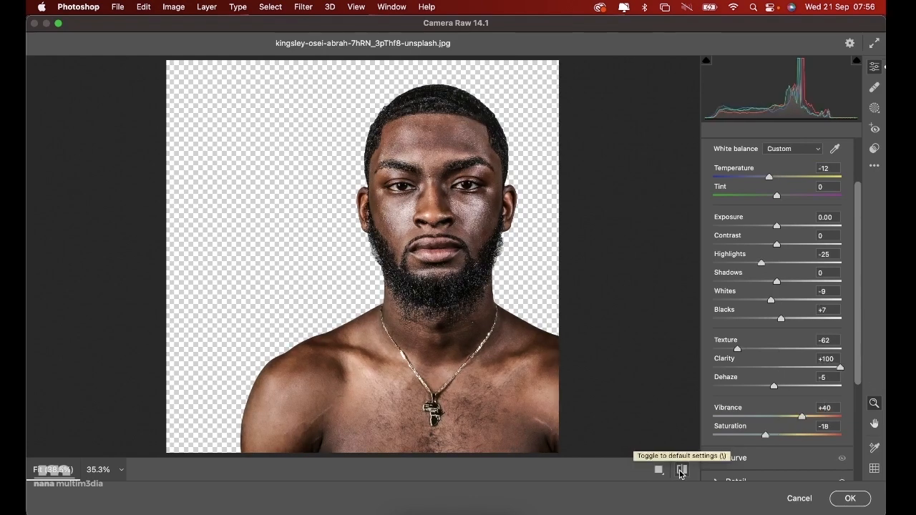
left_click(681, 471)
left_click(681, 471)
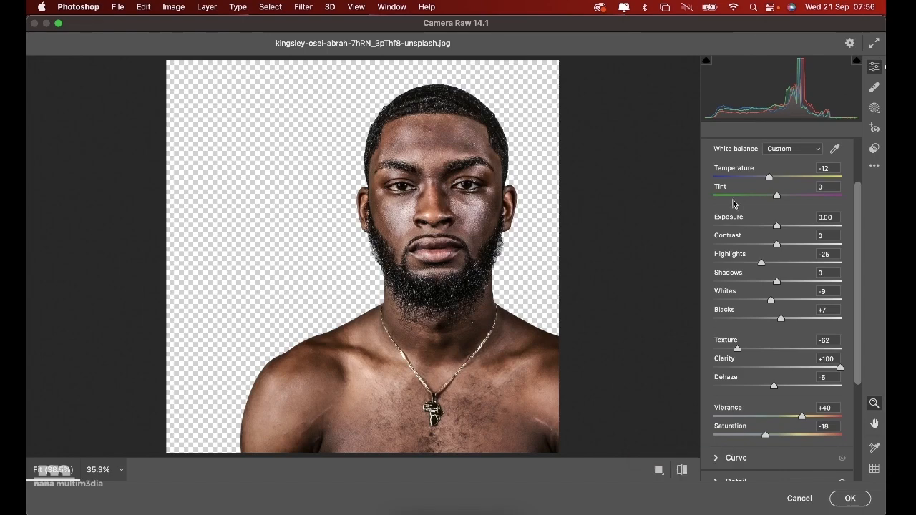
Step: Check the face up close, set Saturation to -16 and apply the Camera Raw Filter to the cut-out
scroll(421, 239, "up", 5)
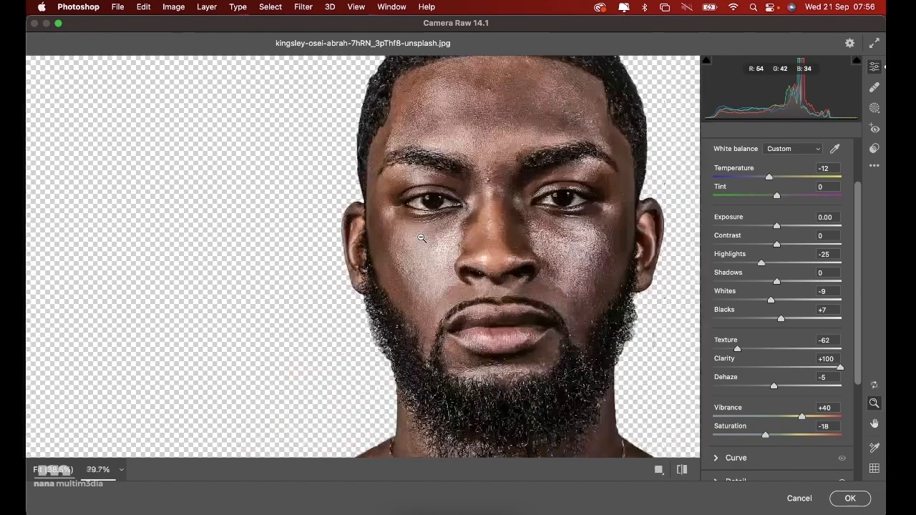
scroll(422, 239, "down", 4)
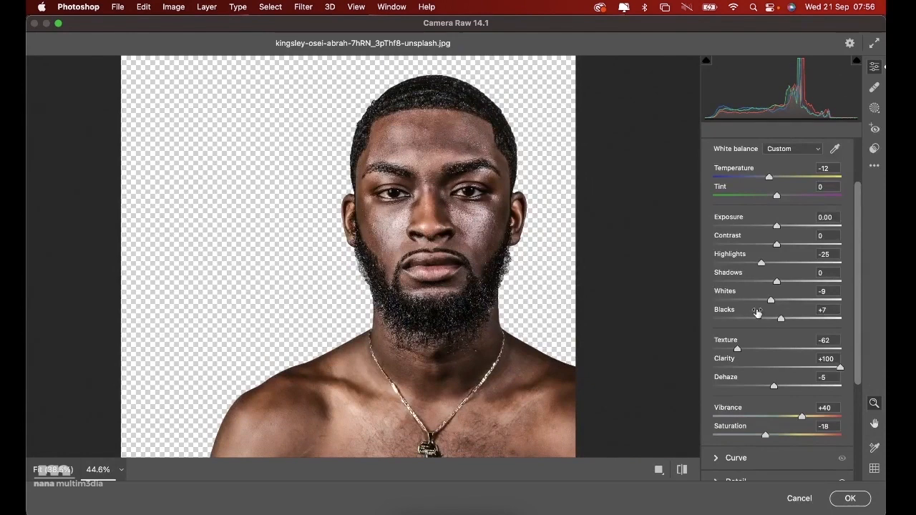
scroll(773, 438, "down", 5)
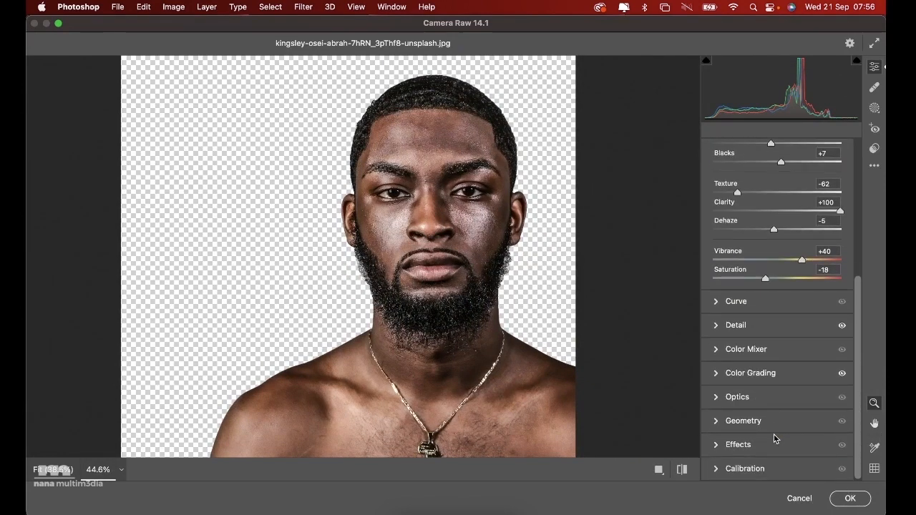
scroll(774, 438, "up", 3)
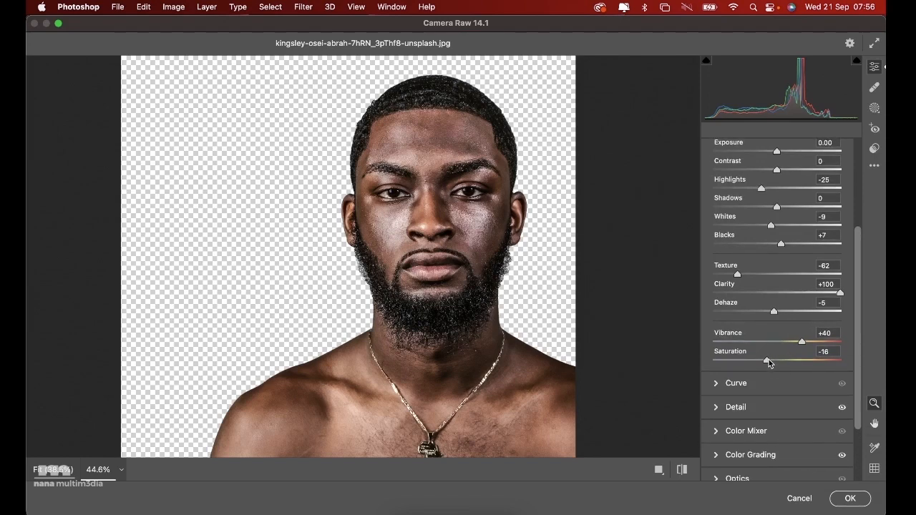
left_click(851, 498)
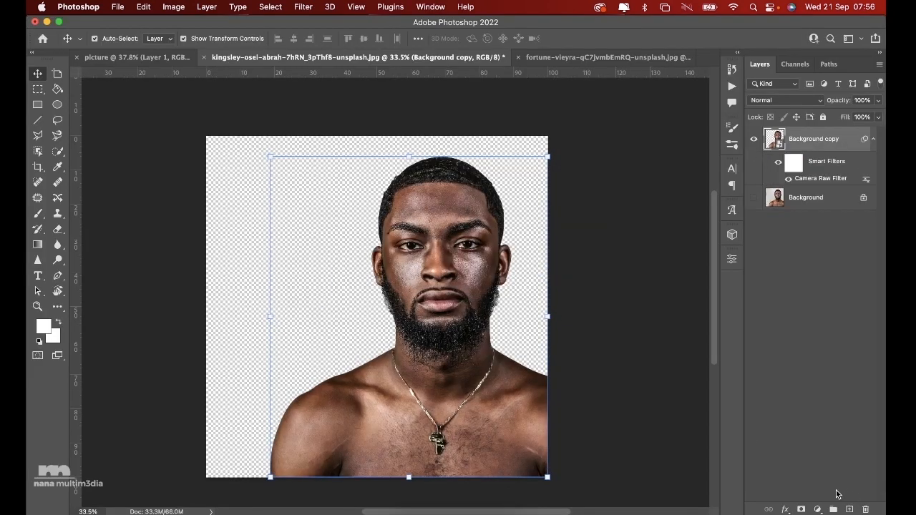
Step: Show the Background layer and toggle the Background copy's visibility to compare the original with the graded portrait, also closer on the face
scroll(541, 358, "up", 1)
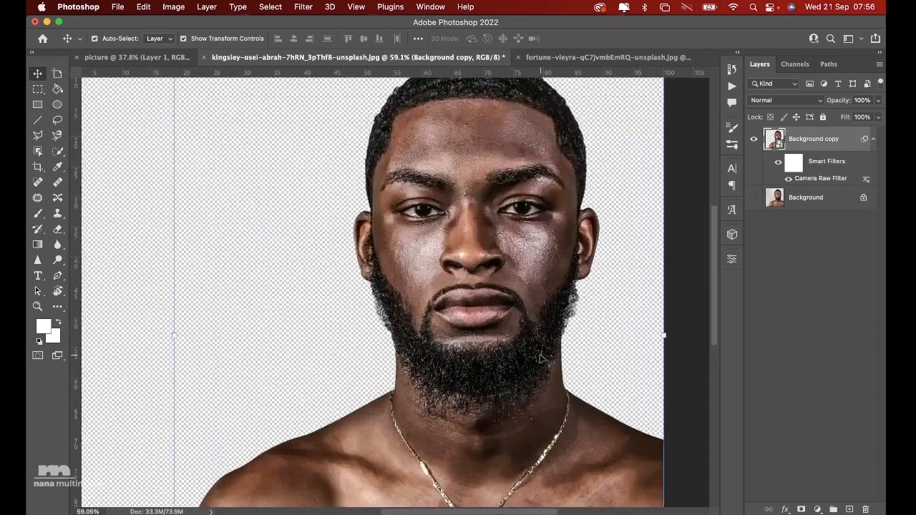
scroll(542, 358, "down", 3)
scroll(541, 359, "down", 1)
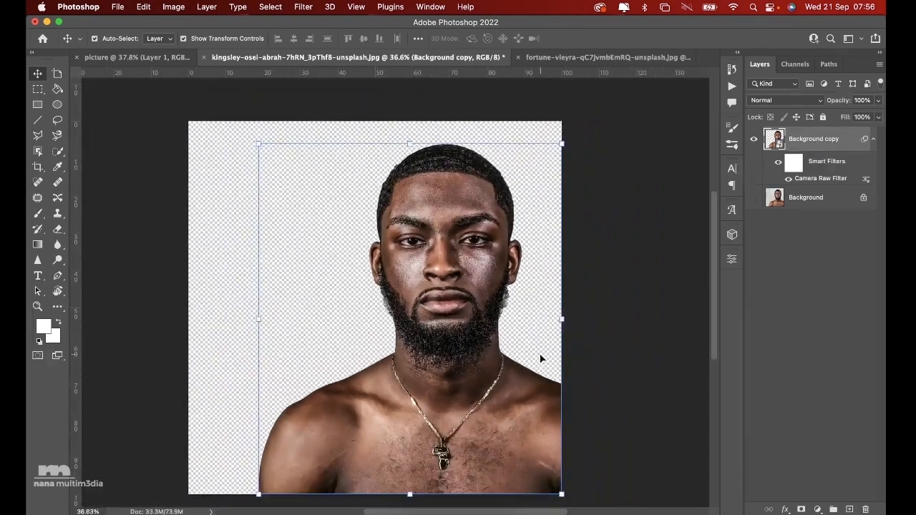
left_click(753, 198)
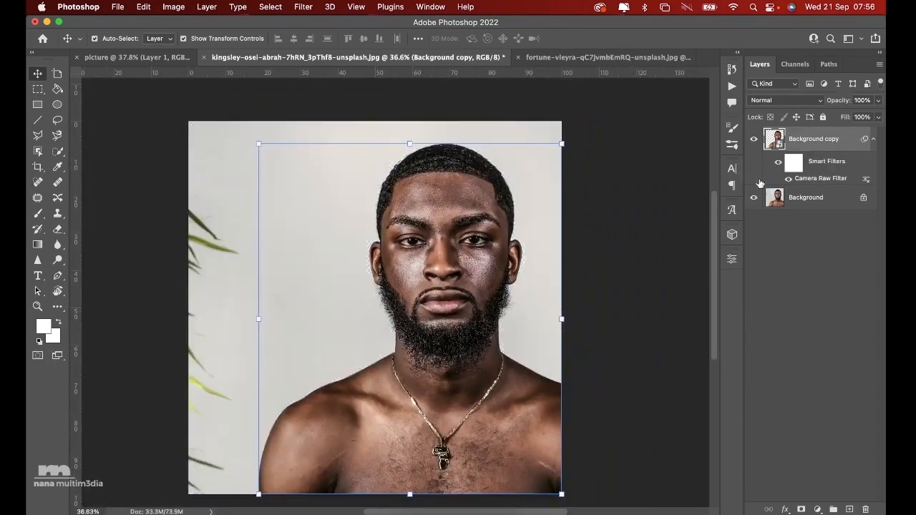
left_click(756, 140)
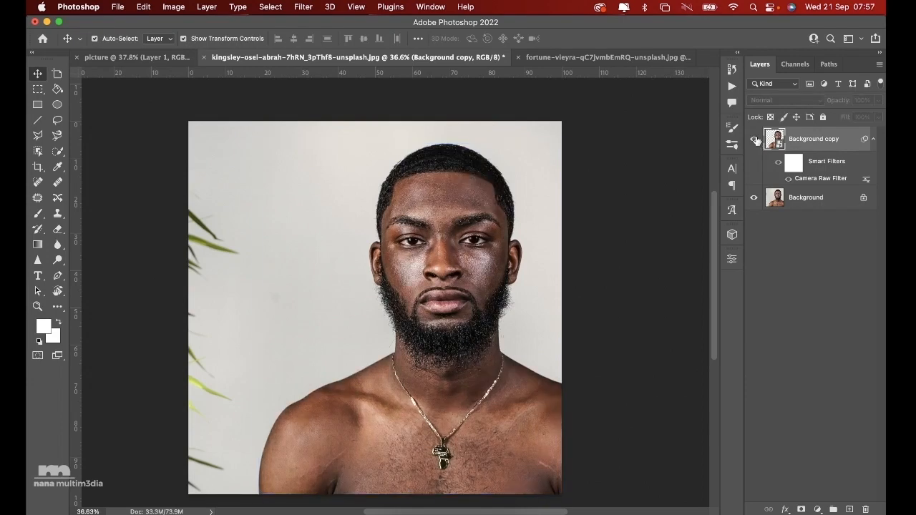
left_click(755, 140)
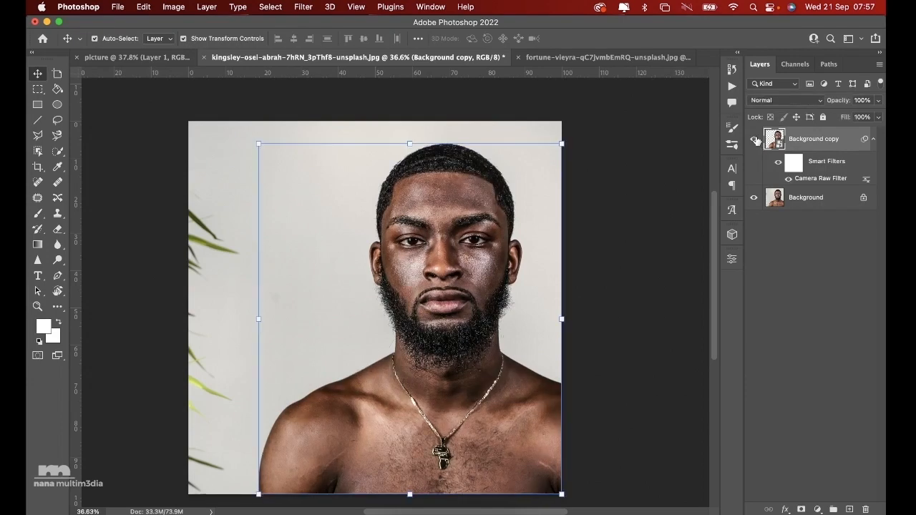
left_click(756, 141)
left_click(756, 140)
left_click(756, 140)
left_click(756, 141)
scroll(505, 326, "up", 5)
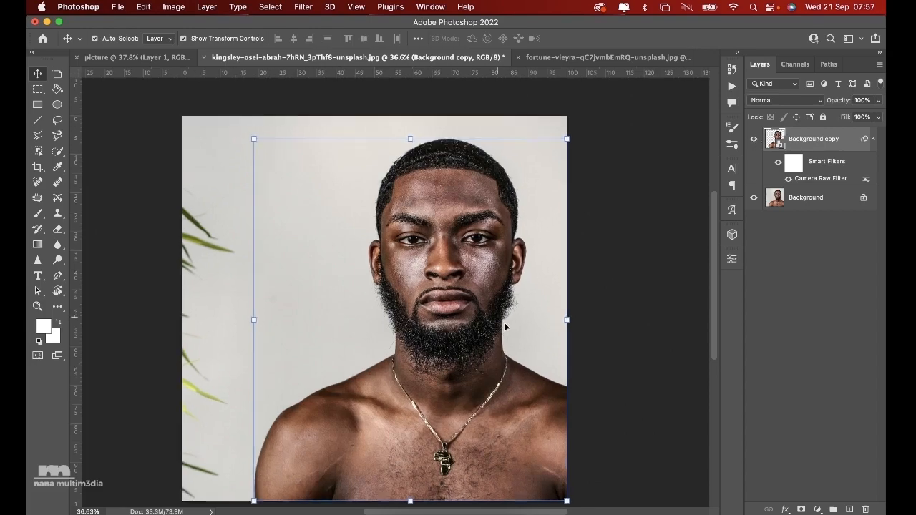
scroll(504, 327, "up", 5)
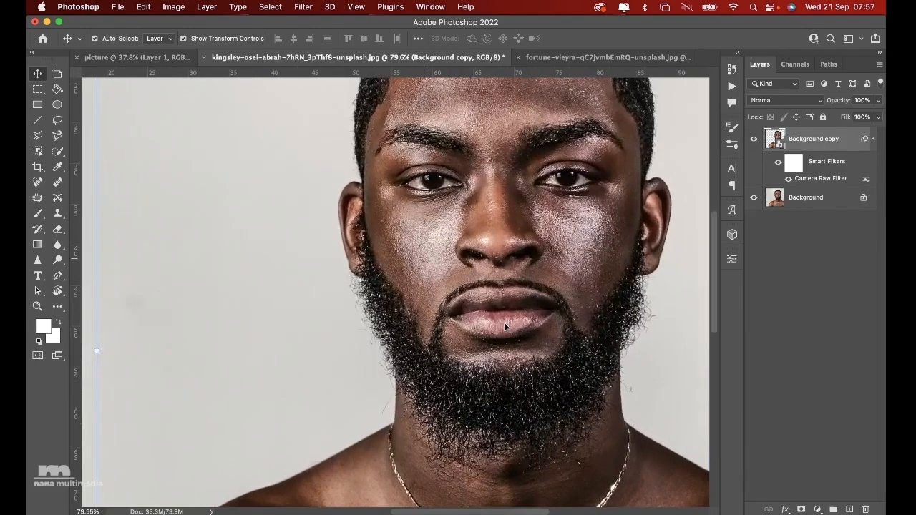
scroll(503, 322, "down", 5)
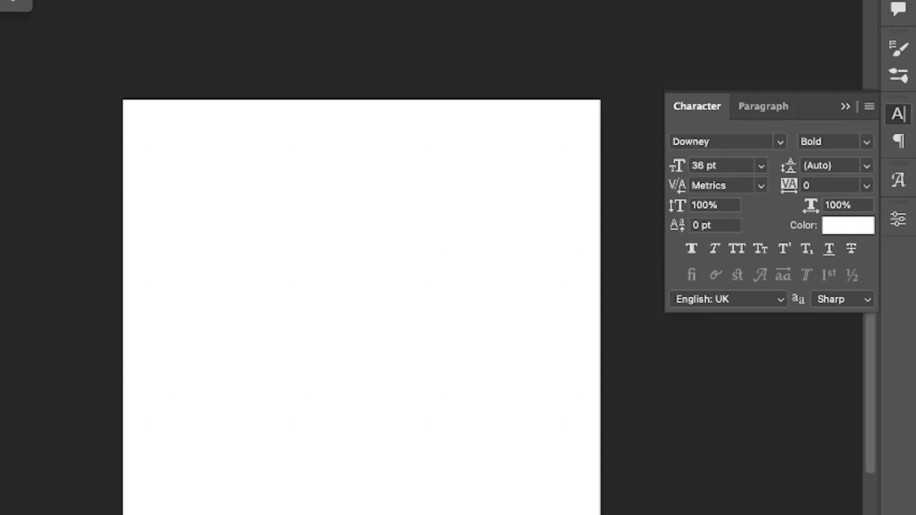
Step: Switch to Pexels in the browser and search its free photos for "black american woman"
key("super+Tab")
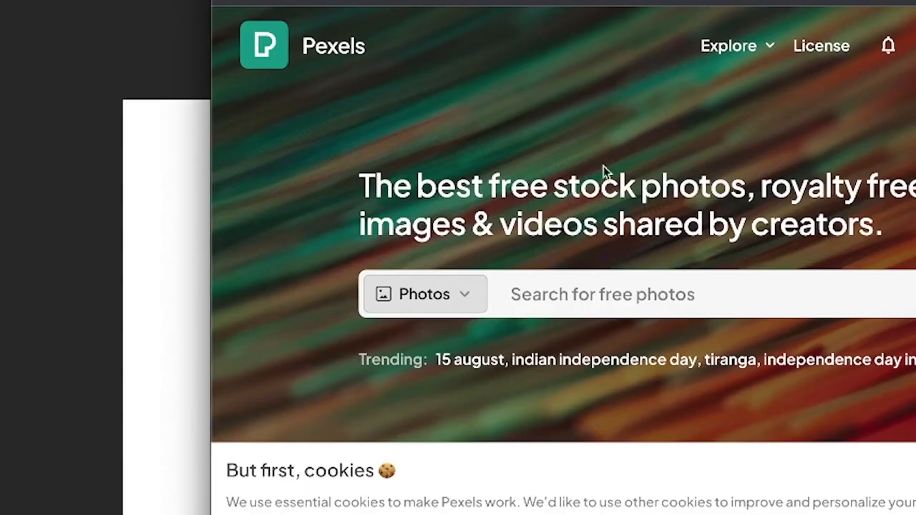
scroll(682, 421, "down", 5)
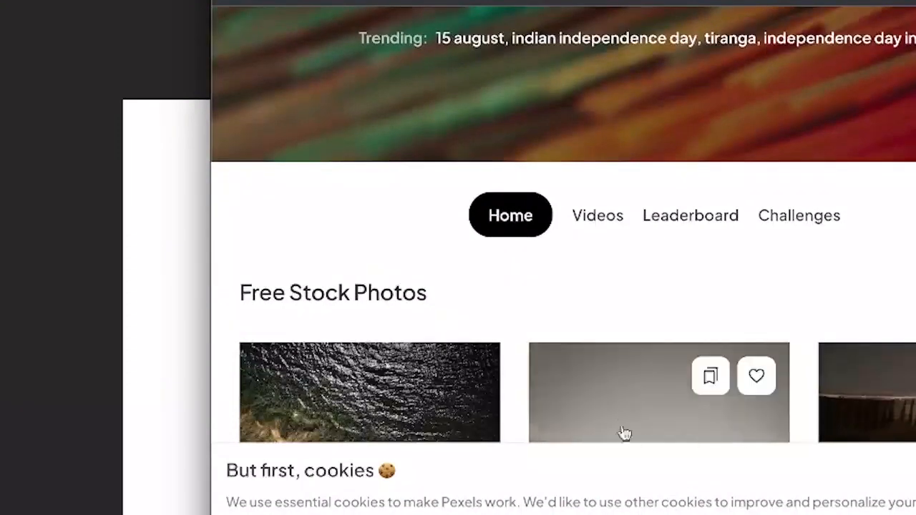
scroll(737, 192, "up", 1)
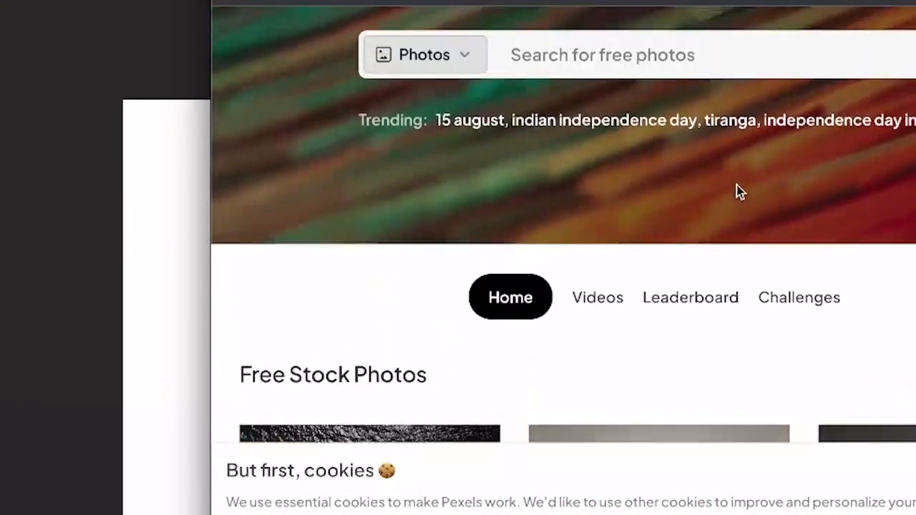
left_click(622, 48)
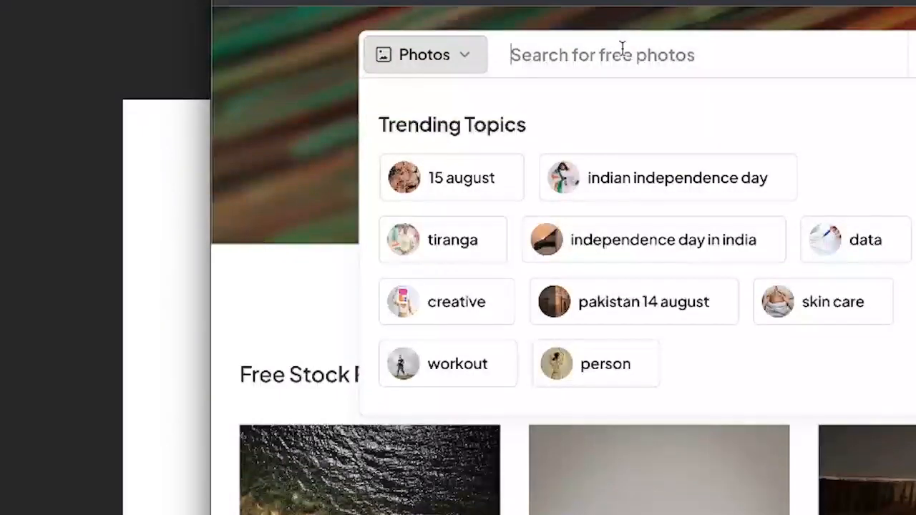
type("afri")
key("BackSpace")
key("BackSpace")
key("BackSpace")
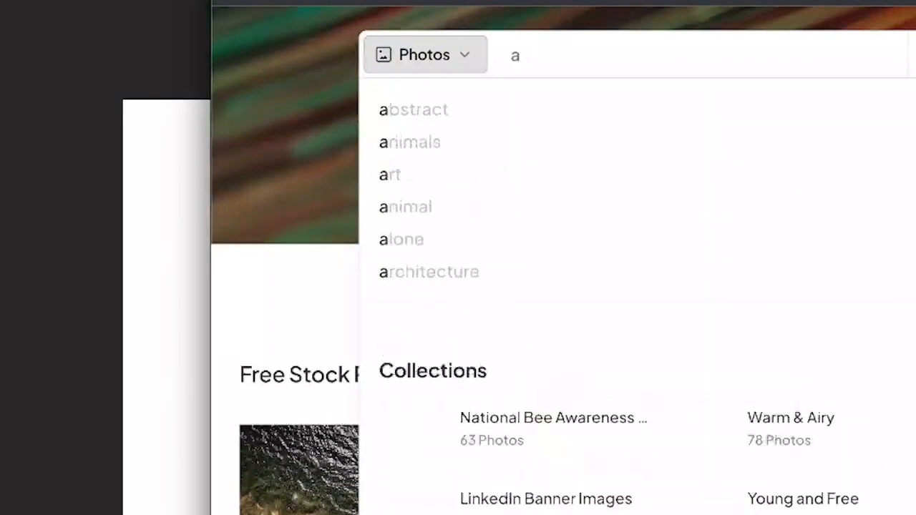
key("BackSpace")
type("black")
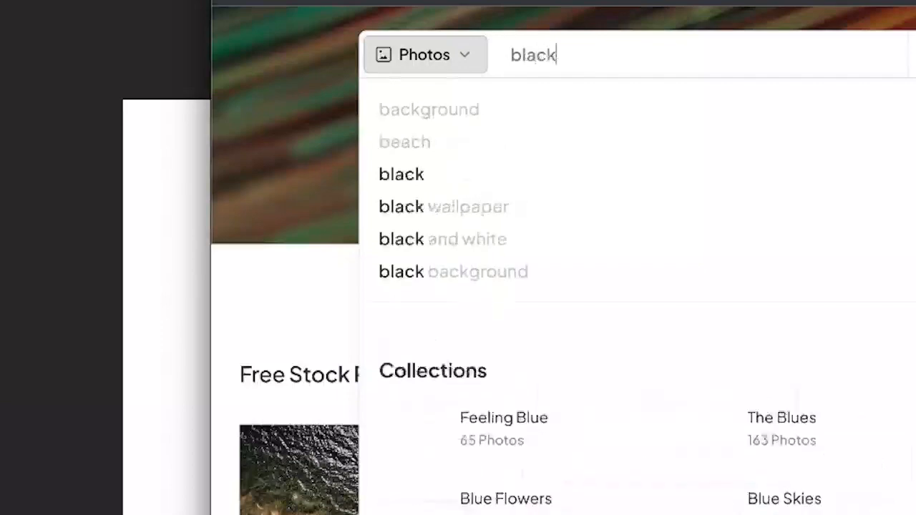
type(" american")
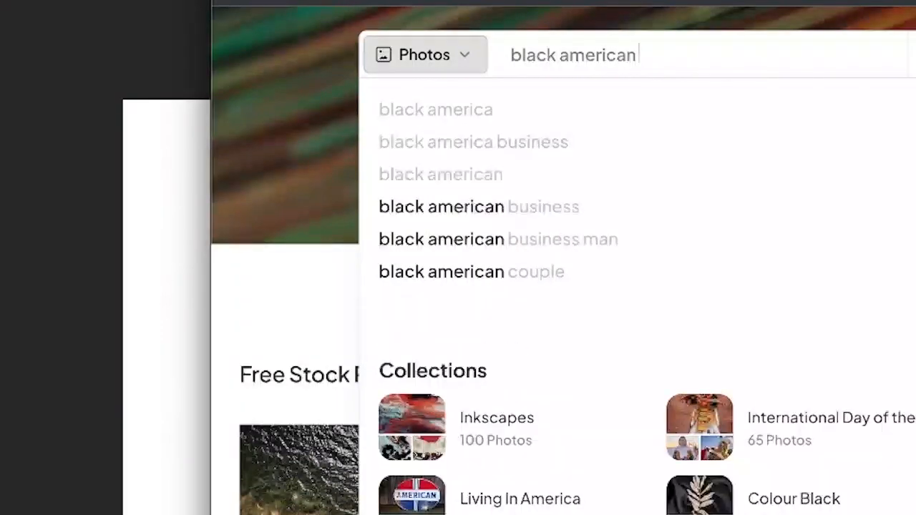
type(" woman")
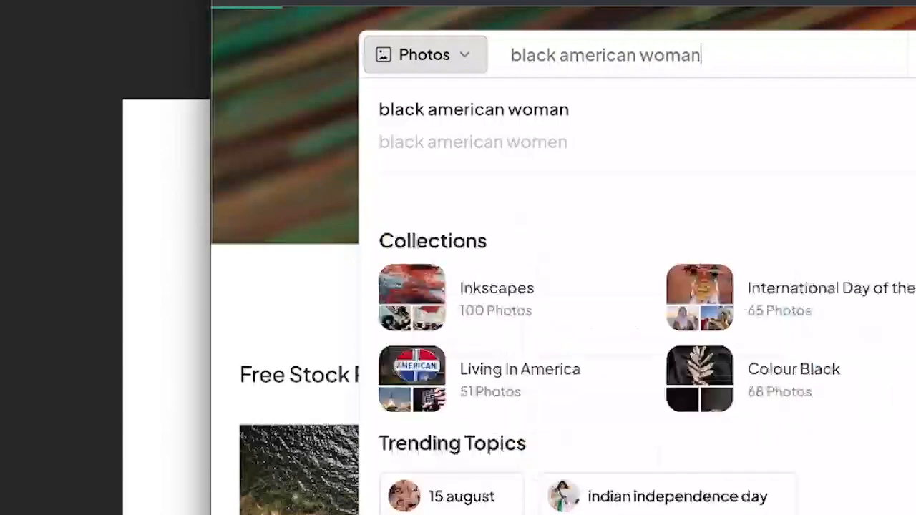
key("Return")
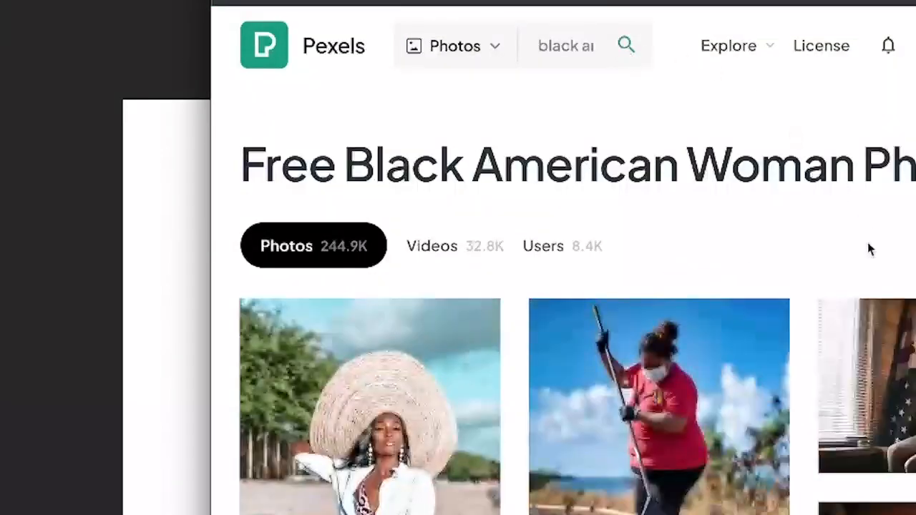
Step: Download the photo of the woman in a black dress against a pink backdrop from the search results and dismiss the donation window
scroll(715, 272, "down", 6)
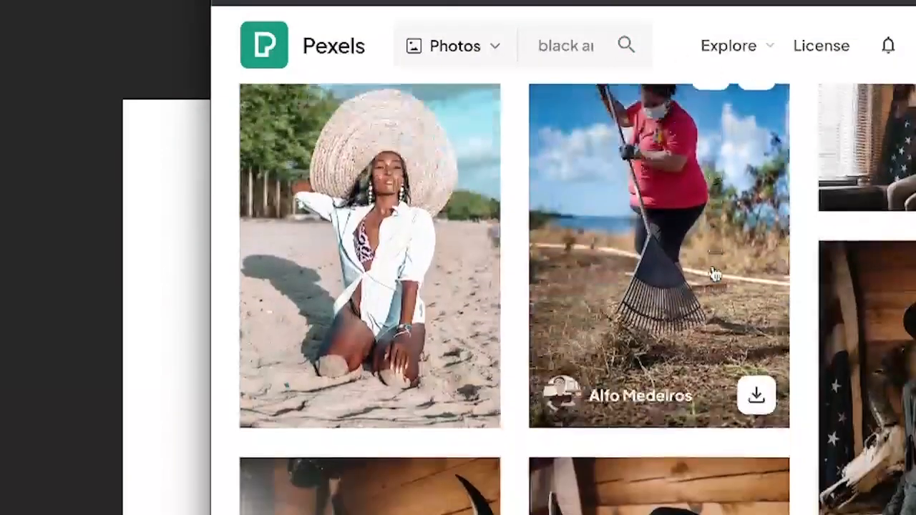
scroll(714, 273, "down", 5)
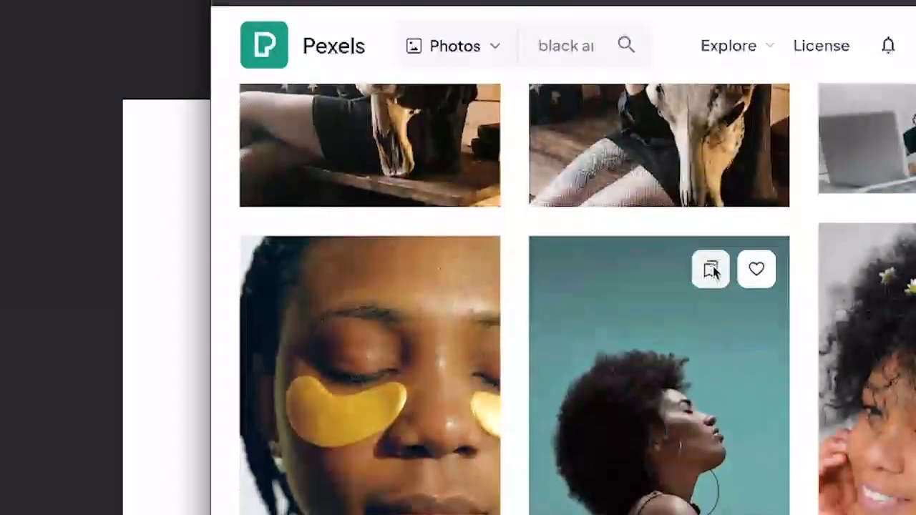
scroll(714, 273, "down", 2)
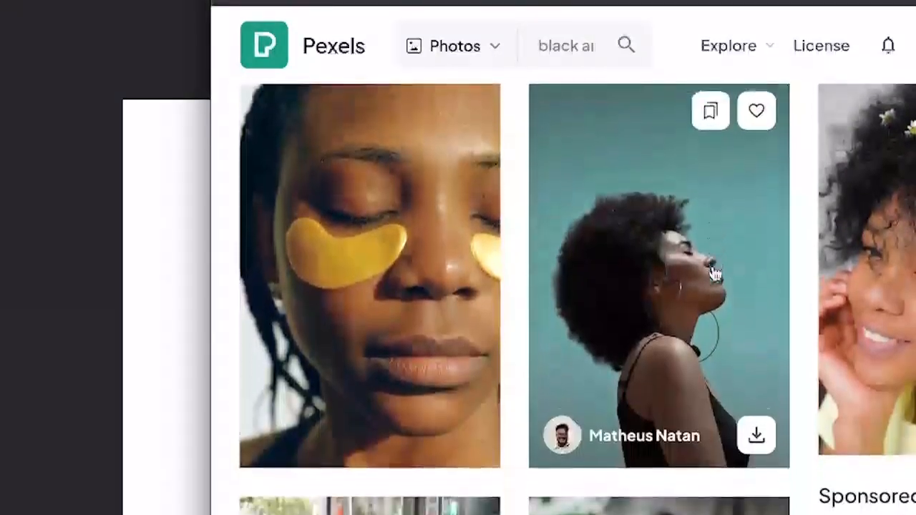
scroll(715, 272, "down", 8)
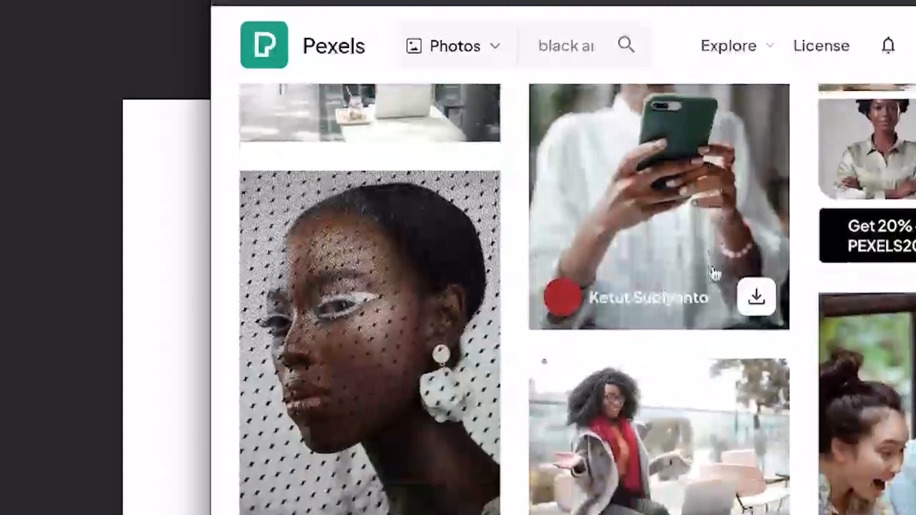
scroll(715, 273, "down", 5)
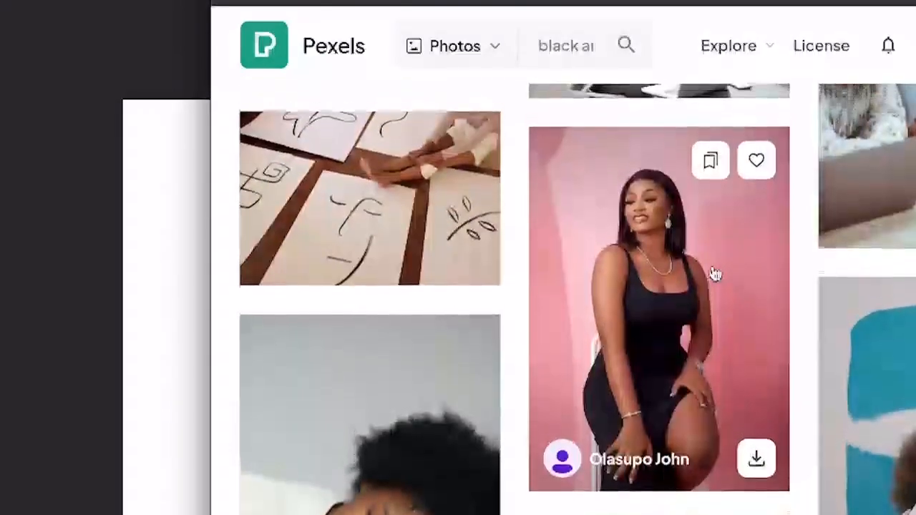
scroll(714, 272, "down", 2)
scroll(715, 273, "down", 5)
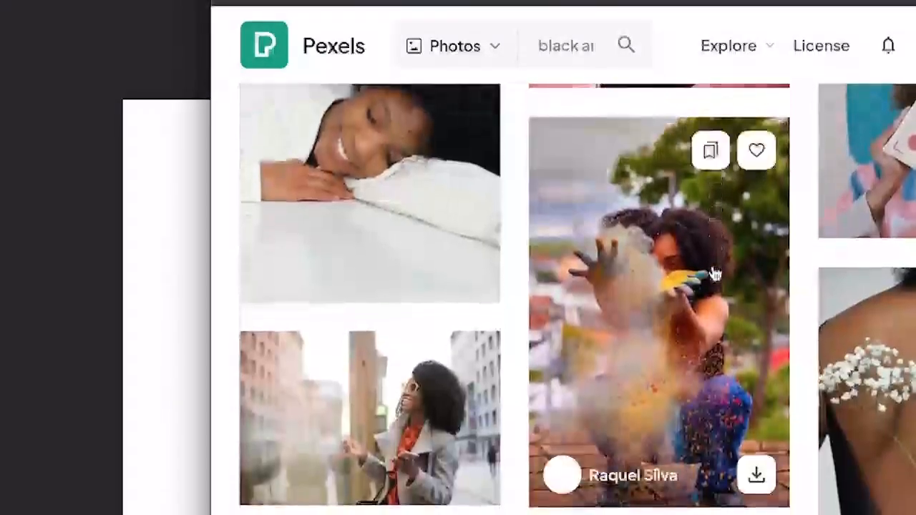
scroll(715, 272, "down", 8)
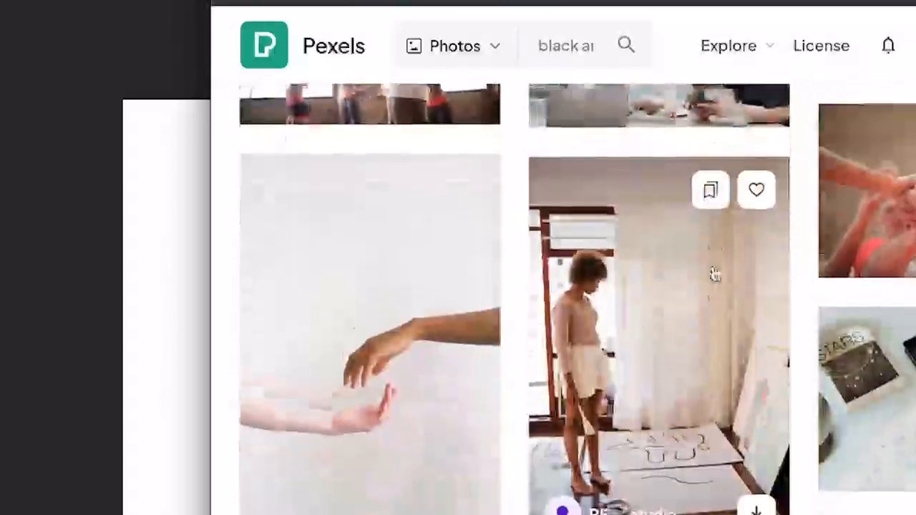
scroll(714, 272, "down", 4)
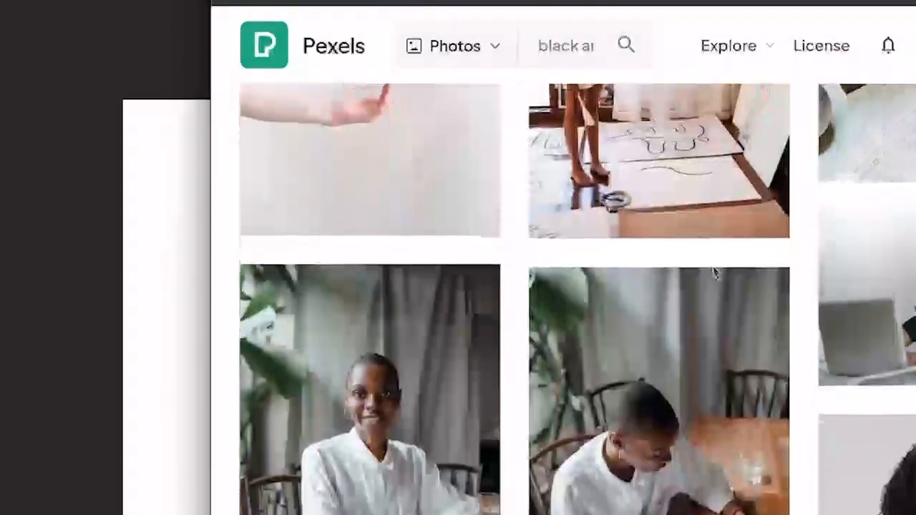
scroll(715, 272, "down", 7)
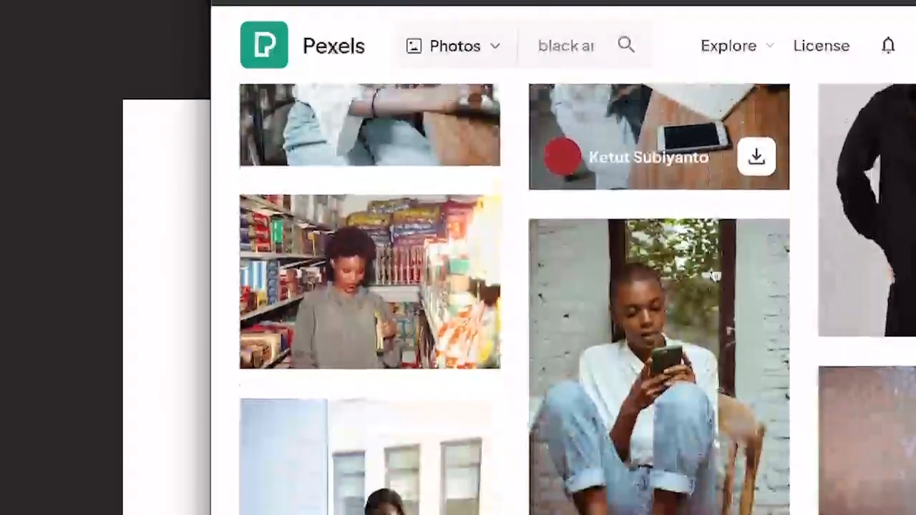
scroll(714, 273, "down", 8)
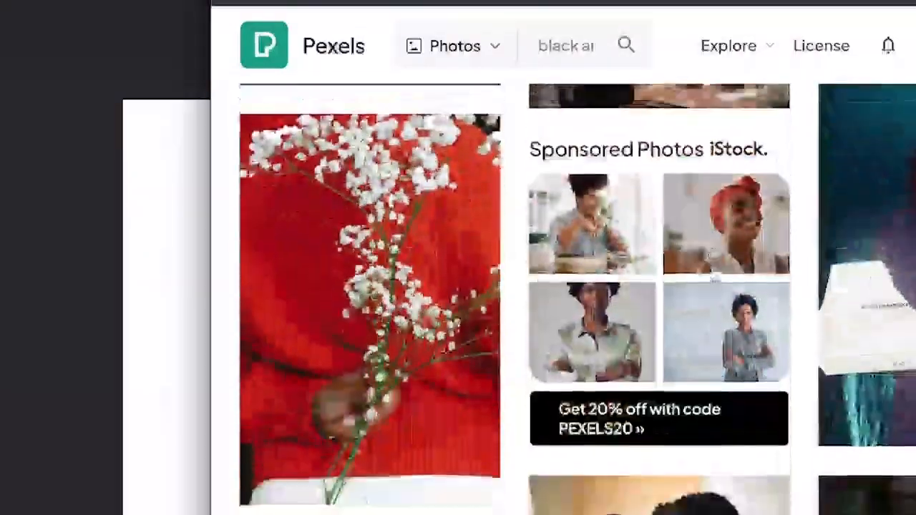
scroll(714, 273, "down", 10)
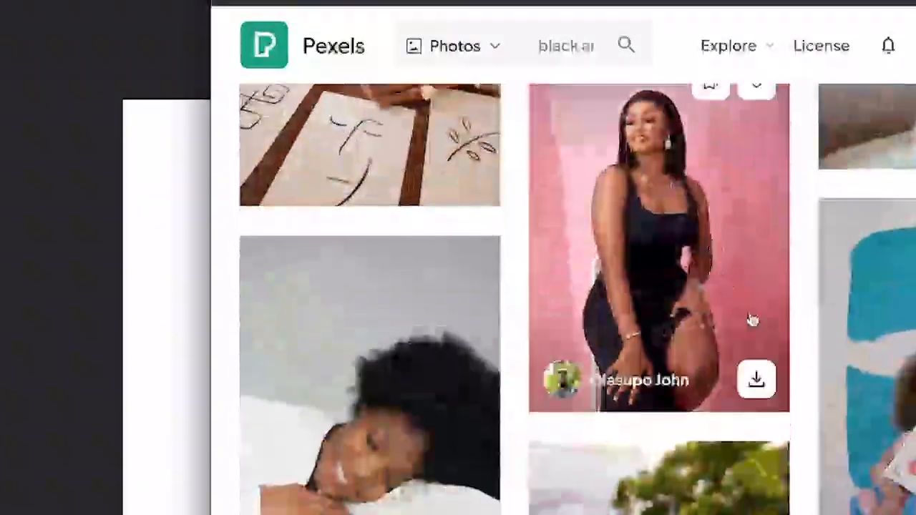
left_click(763, 382)
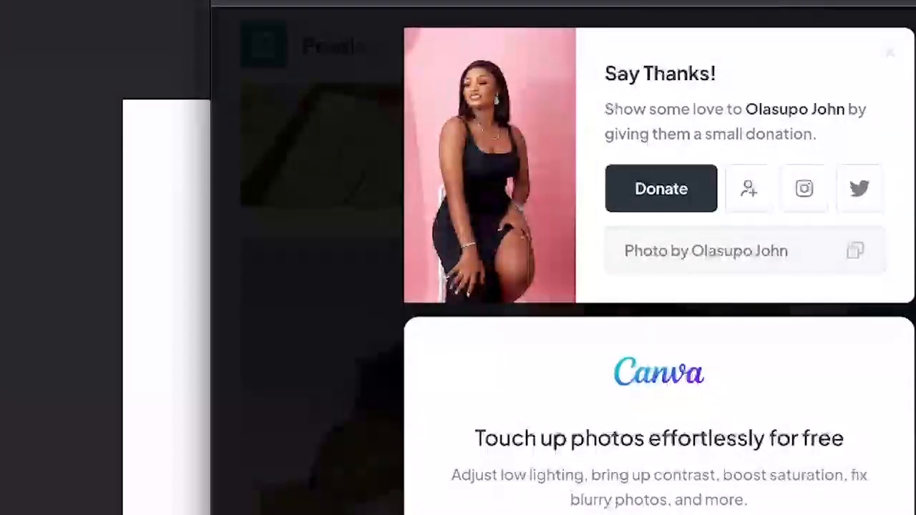
left_click(891, 53)
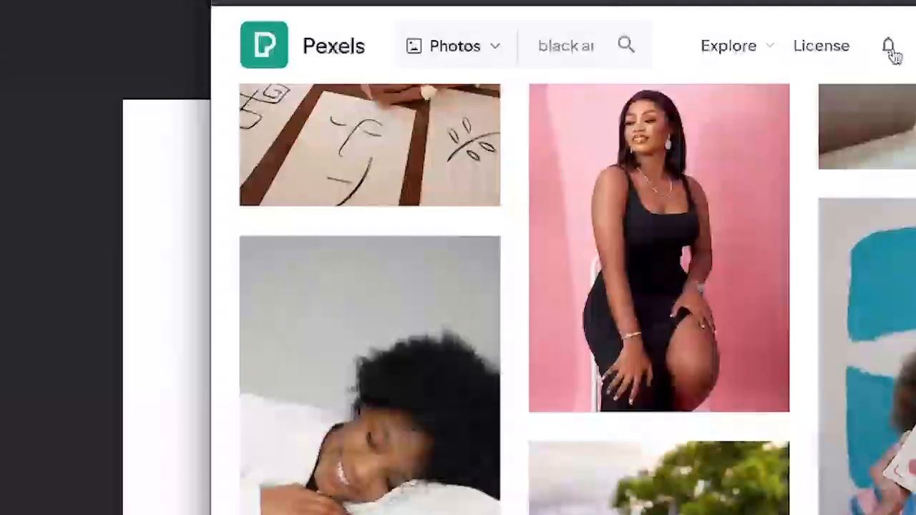
Step: Find the portrait of the smiling woman with a light scarf and black top further down the results and download it
scroll(784, 412, "down", 5)
scroll(783, 413, "down", 15)
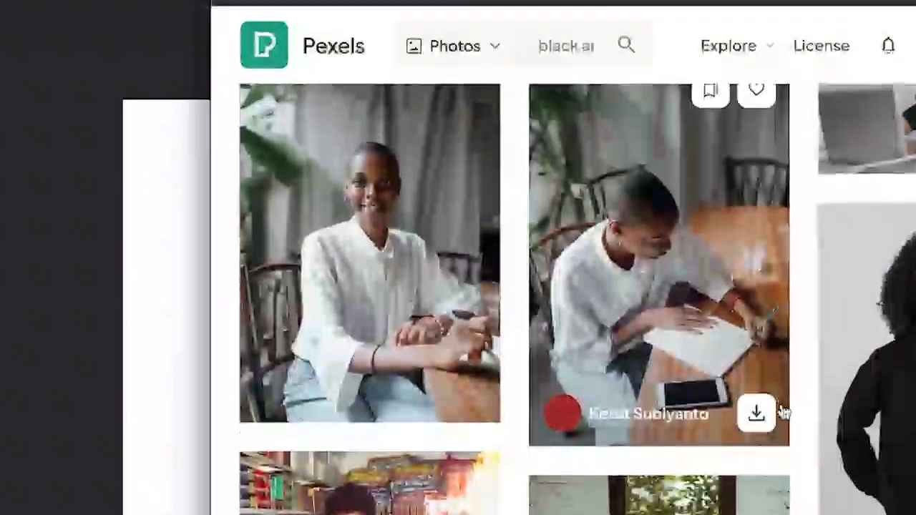
scroll(784, 412, "down", 15)
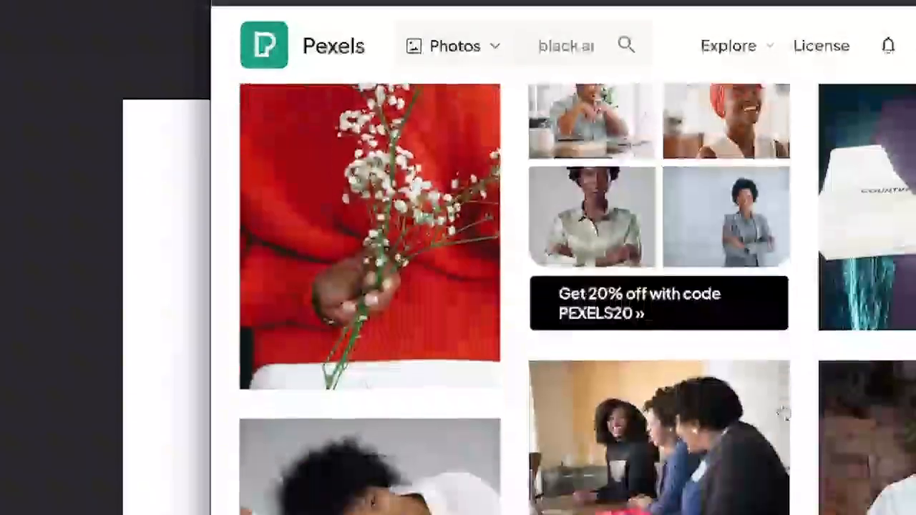
scroll(784, 413, "down", 8)
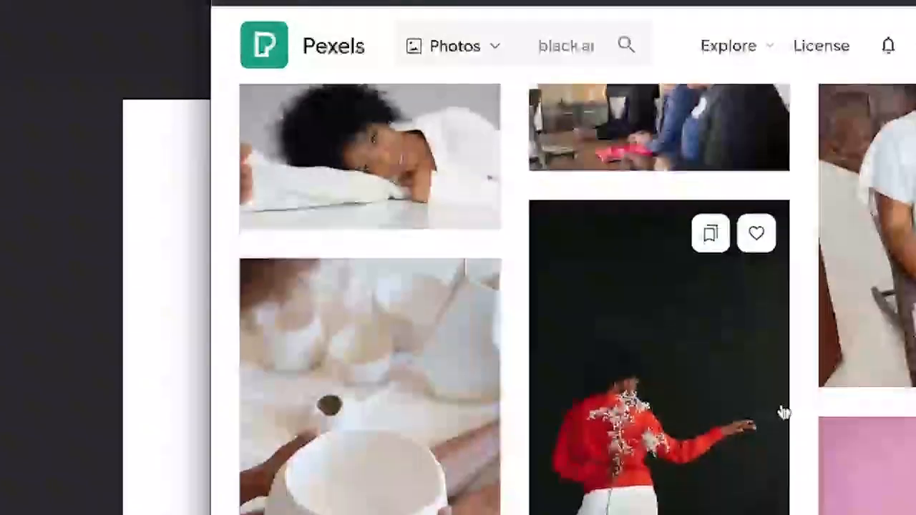
scroll(784, 413, "down", 10)
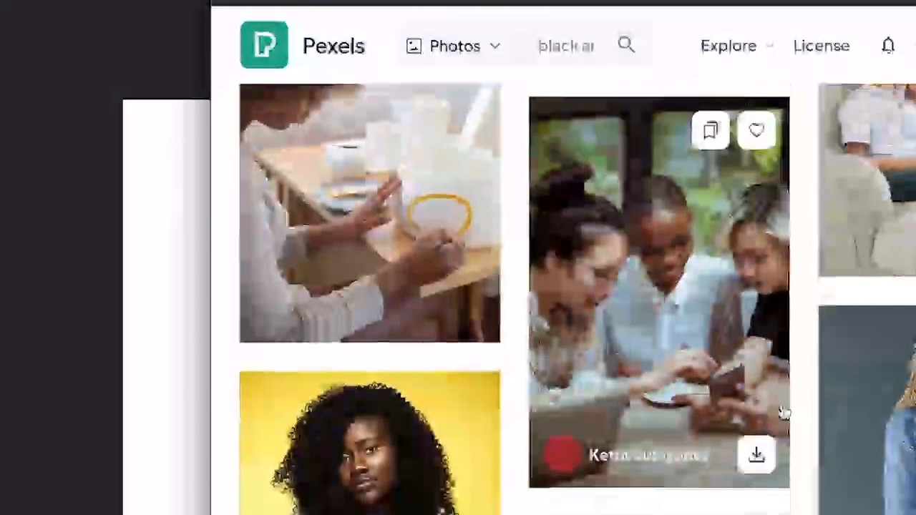
scroll(784, 413, "down", 3)
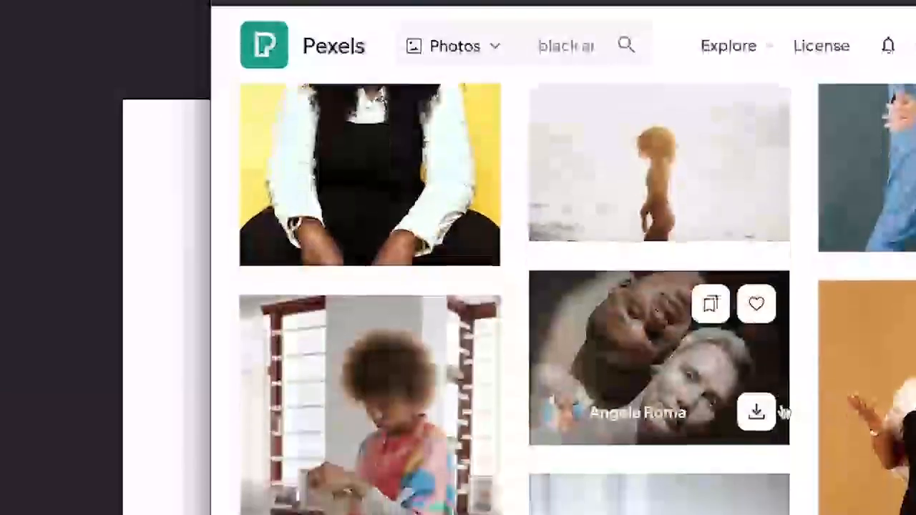
scroll(784, 413, "down", 7)
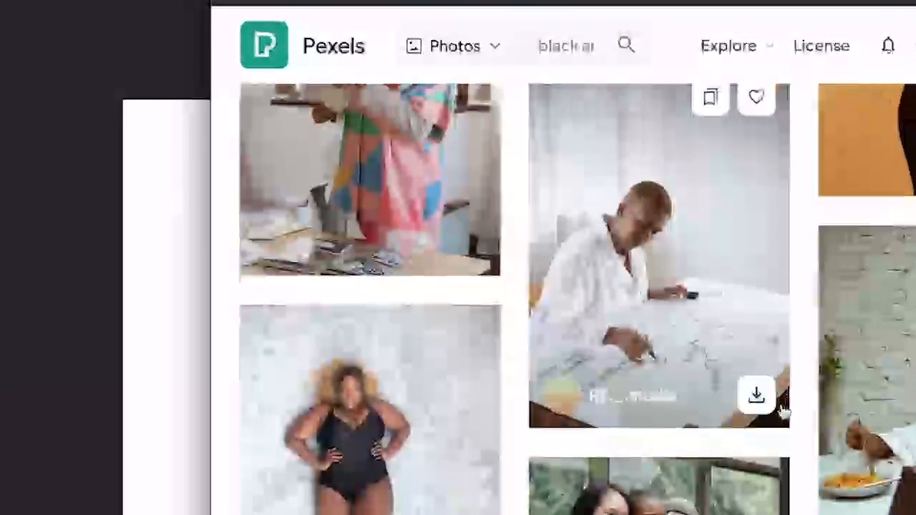
scroll(784, 413, "down", 9)
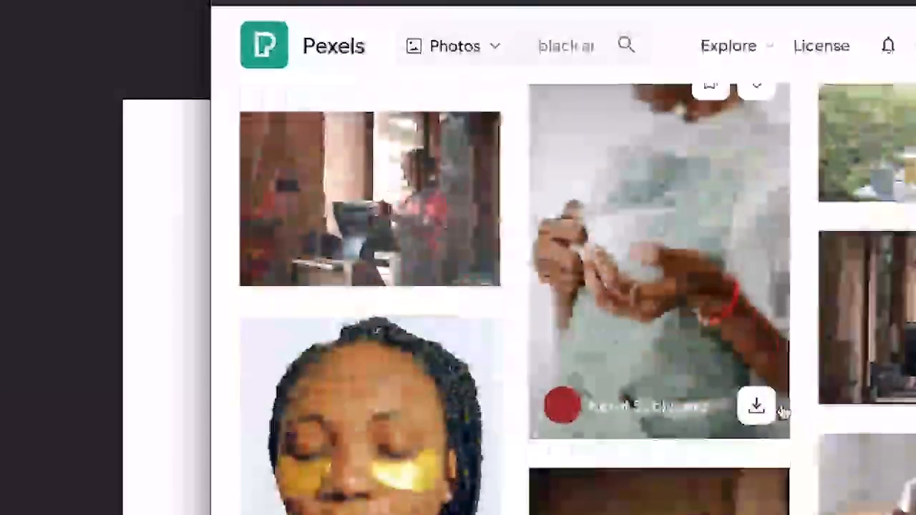
scroll(784, 413, "down", 8)
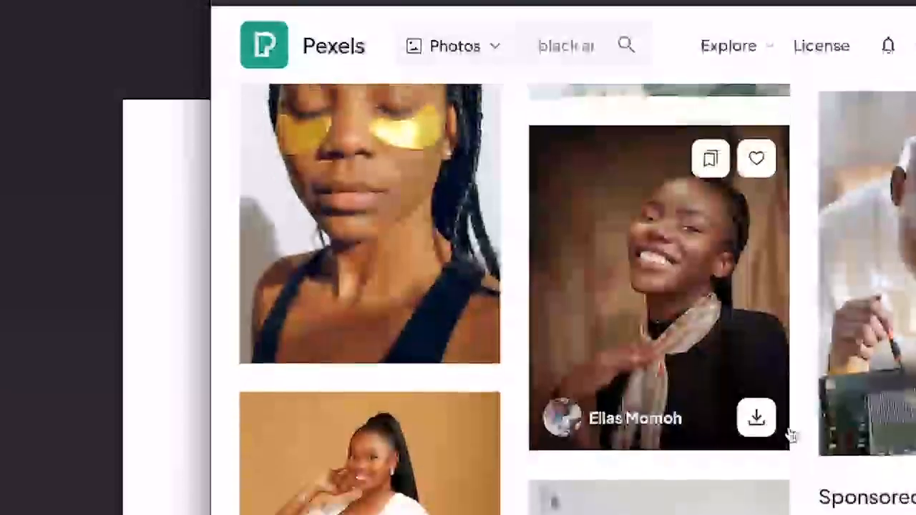
scroll(790, 436, "down", 2)
scroll(789, 434, "up", 9)
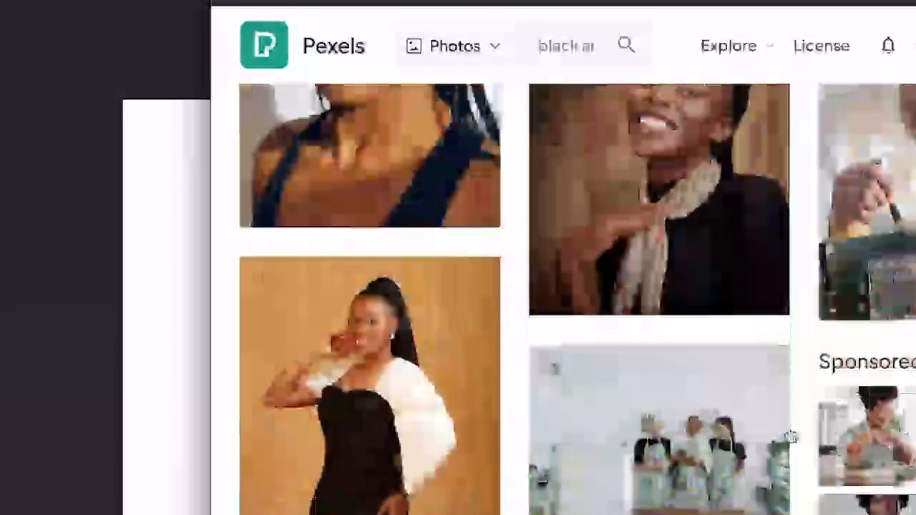
left_click(756, 505)
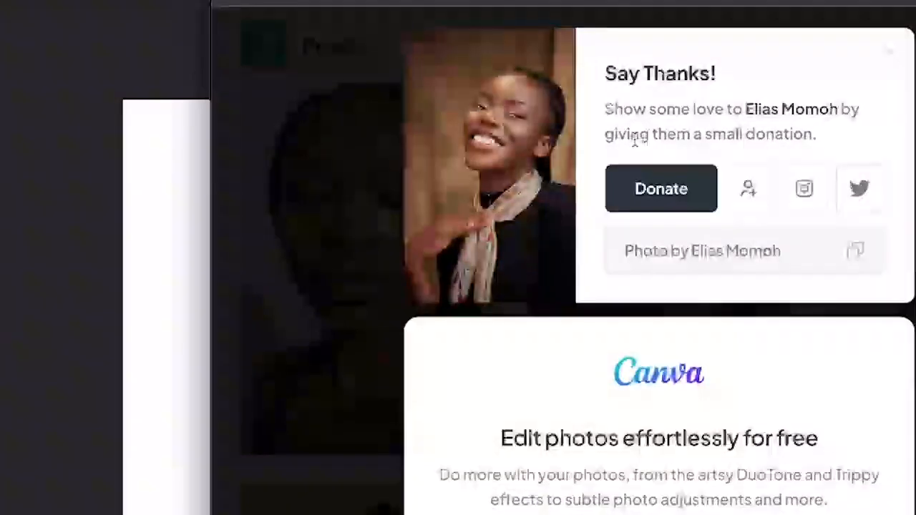
Step: Return to Photoshop and open both newly downloaded Pexels portraits from the Downloads folder
left_click(170, 168)
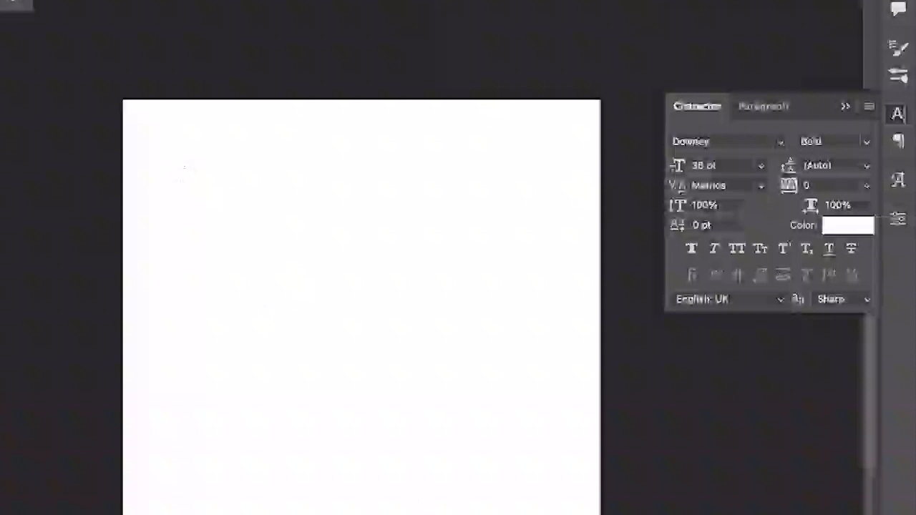
key("super+o")
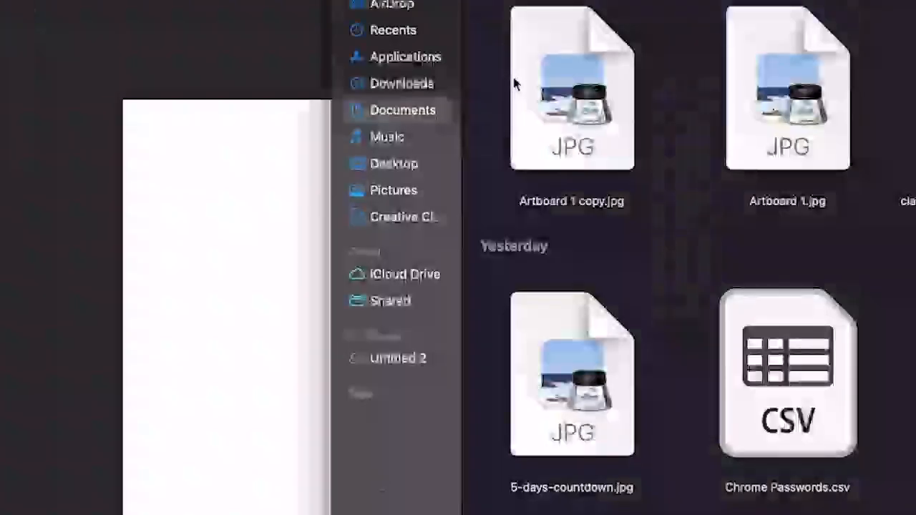
left_click(419, 91)
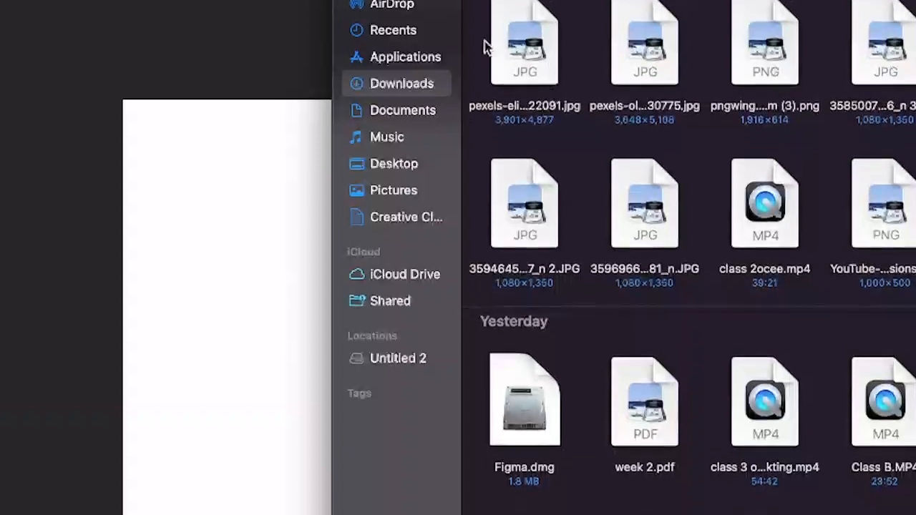
left_click(517, 50)
left_click(648, 56, "super")
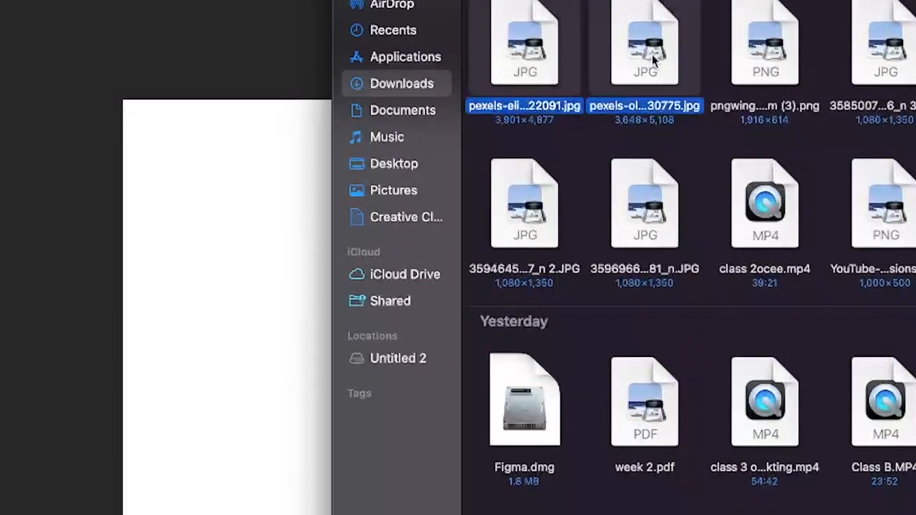
right_click(652, 54)
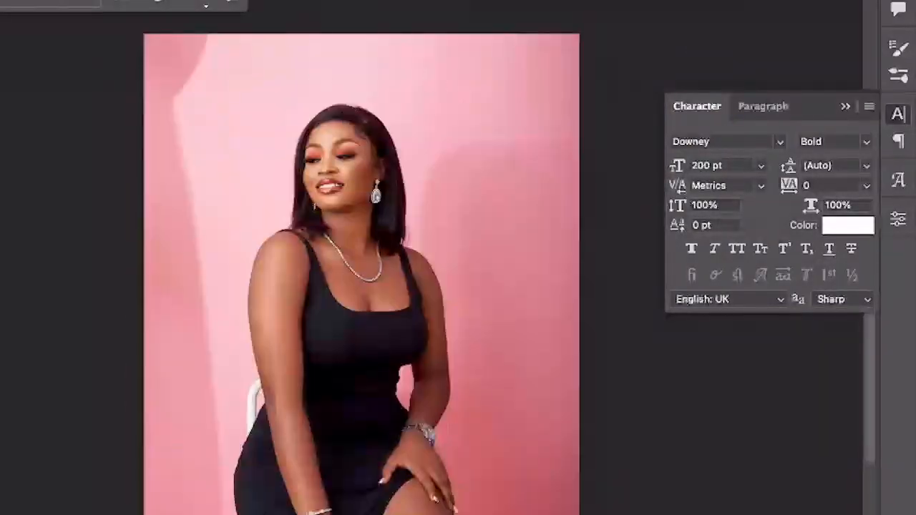
Step: Switch between the two opened portraits and examine the woman in the black dress up close
left_click(265, 2)
key("ctrl+Tab")
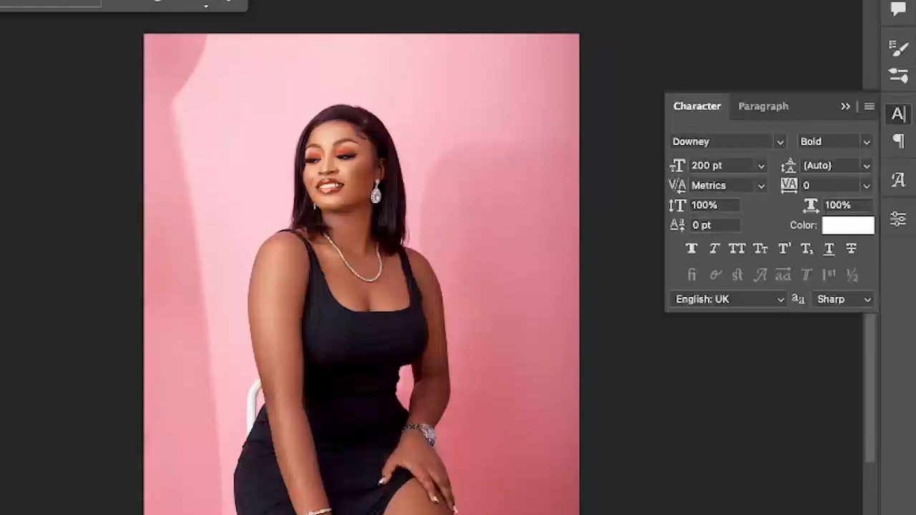
key("ctrl+Tab")
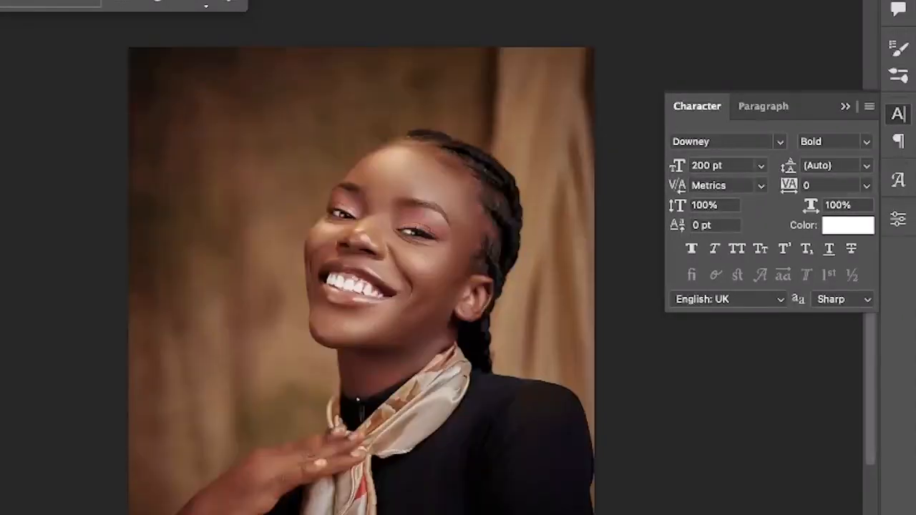
key("ctrl+Tab")
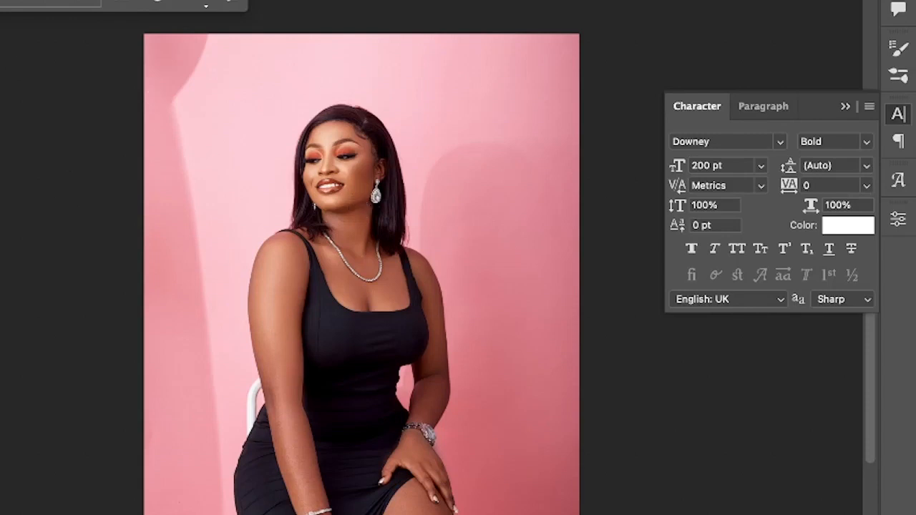
key("z")
left_click_drag(266, 284, 301, 355)
key("v")
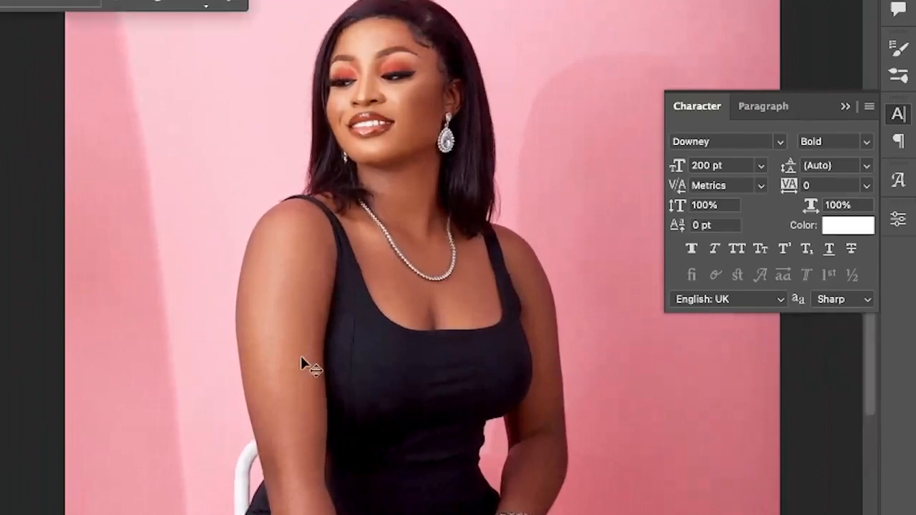
scroll(301, 355, "up", 5)
scroll(303, 363, "down", 1)
scroll(302, 362, "down", 3)
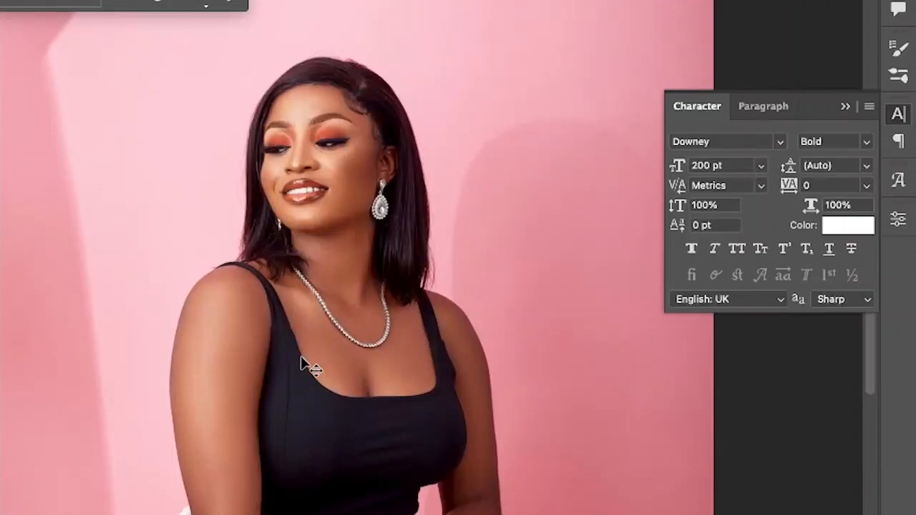
scroll(302, 365, "left", 5)
scroll(302, 365, "right", 2)
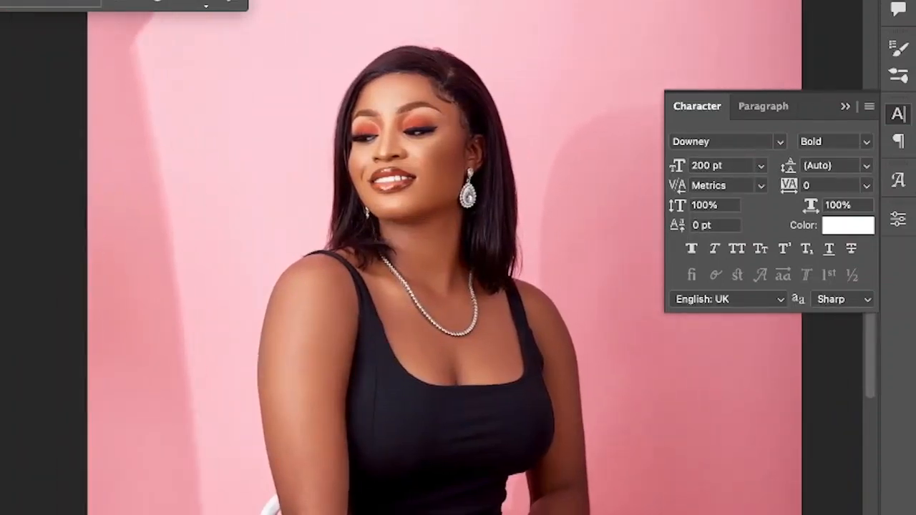
left_click(792, 1)
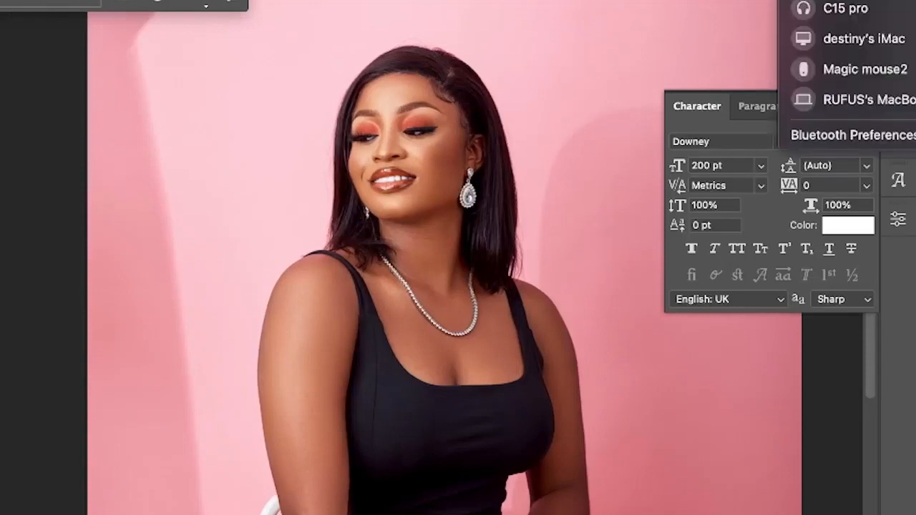
left_click(915, 1)
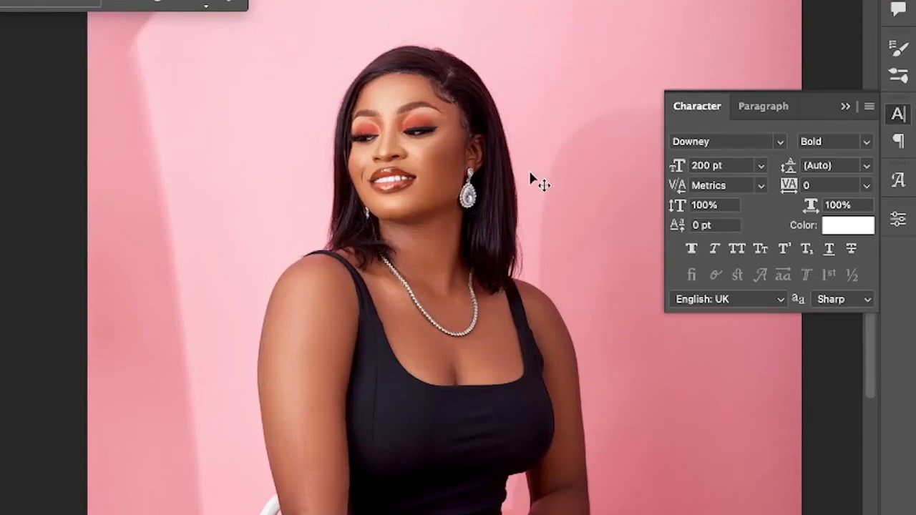
scroll(530, 173, "up", 3)
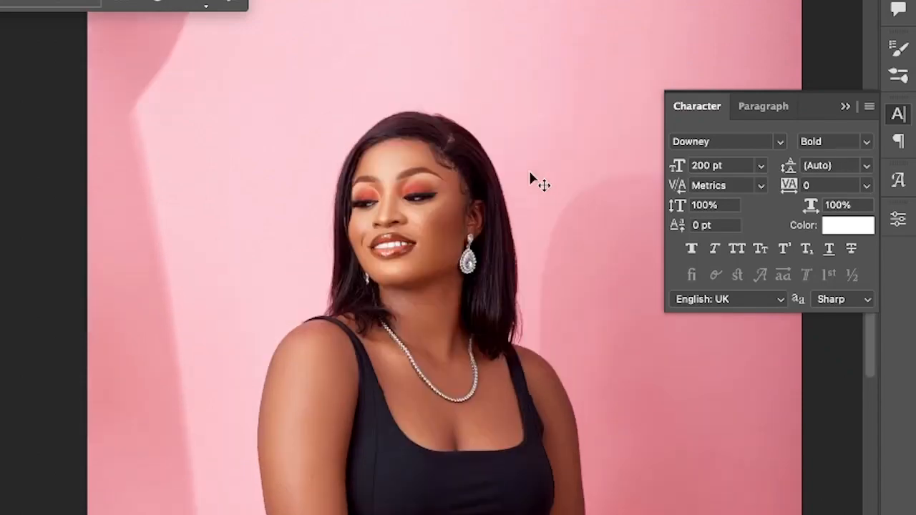
scroll(531, 173, "down", 1)
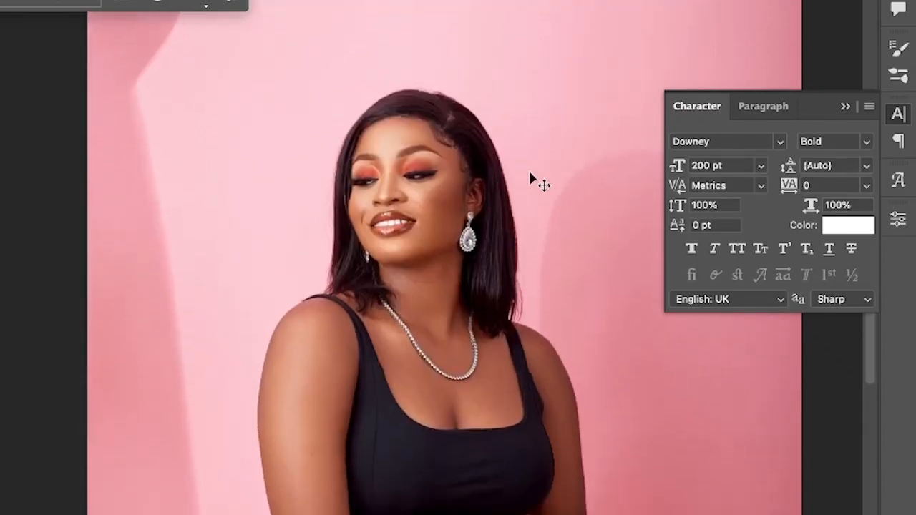
key("super+Tab")
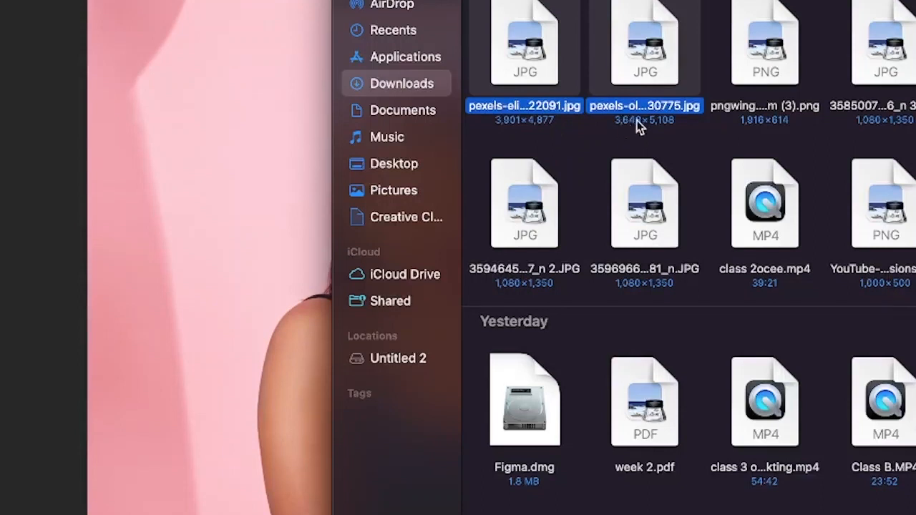
left_click(246, 187)
scroll(246, 187, "right", 3)
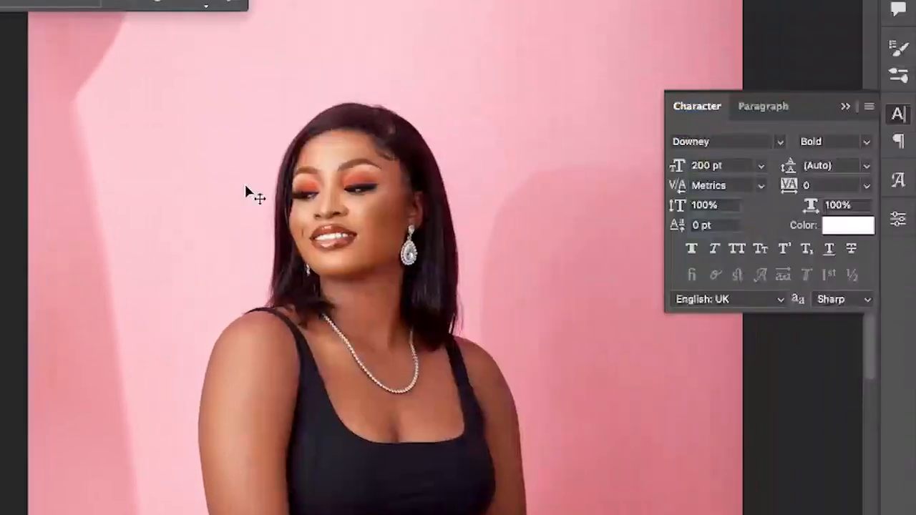
scroll(245, 188, "left", 2)
scroll(244, 182, "left", 1)
scroll(244, 182, "left", 3)
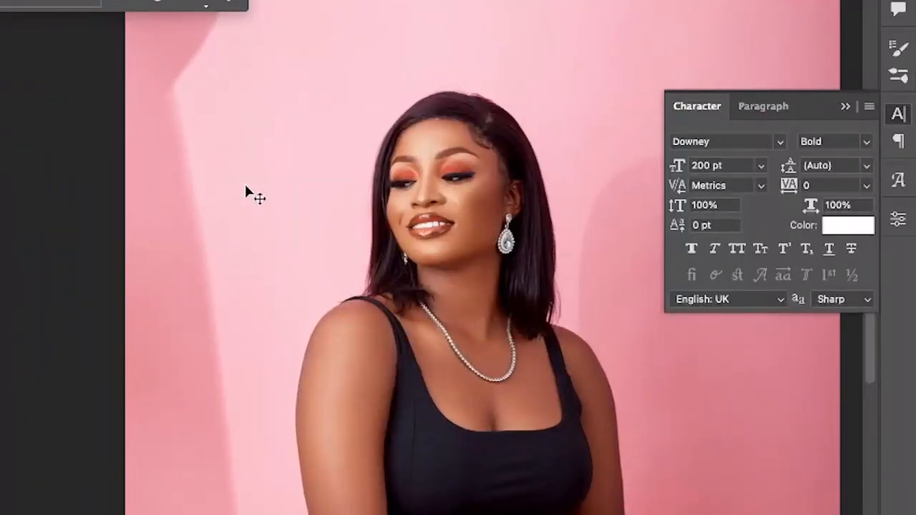
Step: View the file information of the smiling woman's downloaded photo in the Downloads folder, close it and return to Photoshop
key("super+Tab")
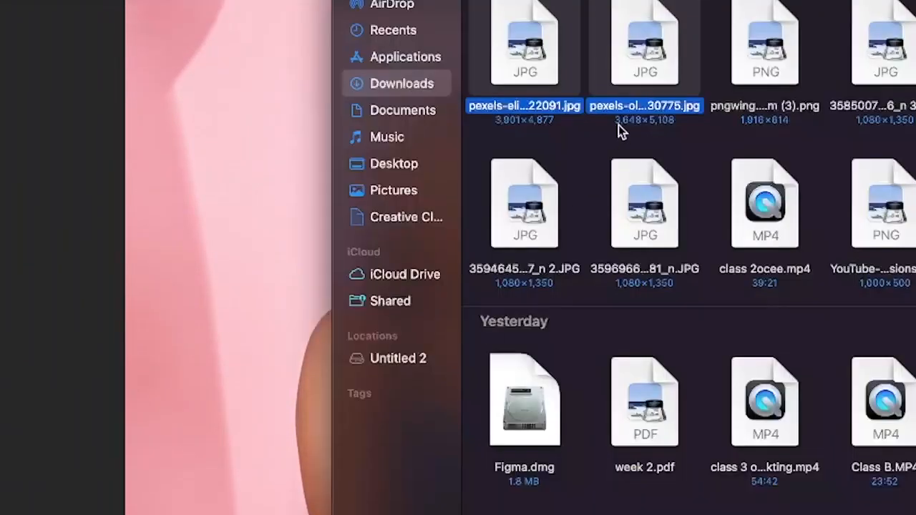
left_click(587, 152)
left_click(554, 37)
right_click(554, 38)
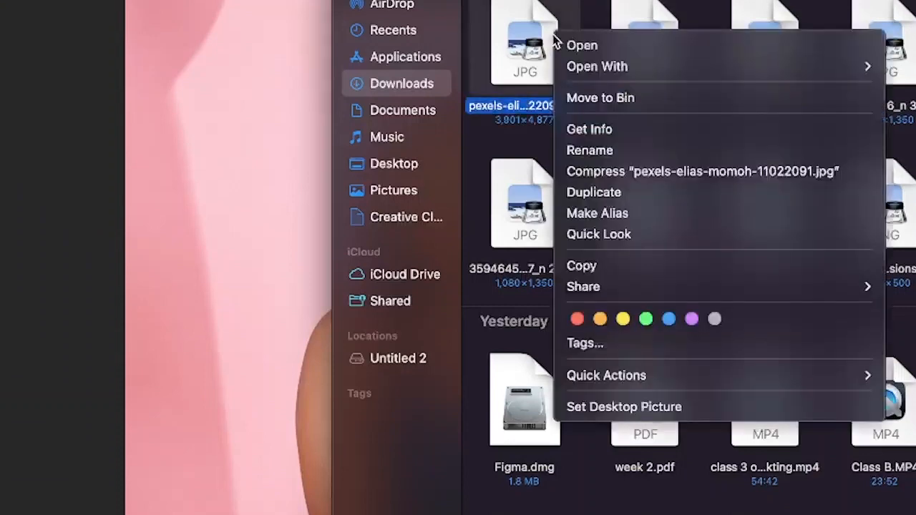
left_click(650, 135)
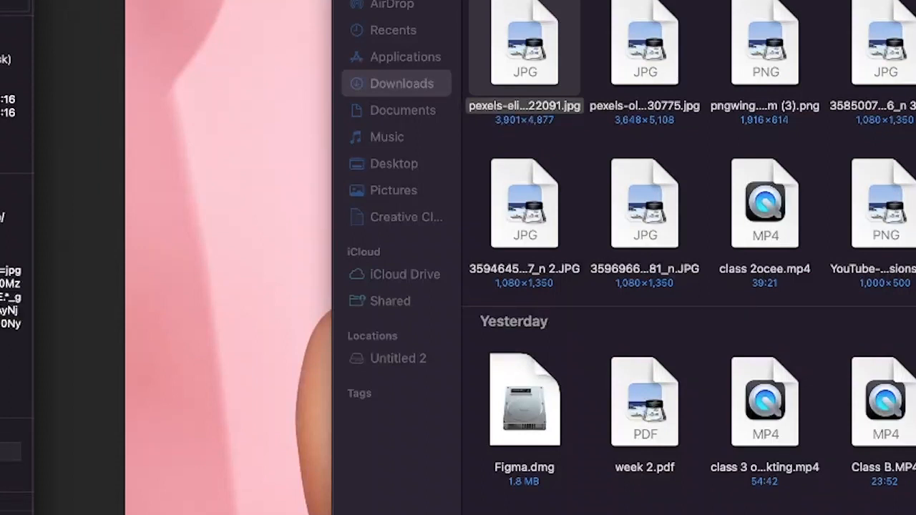
key("super+w")
left_click(213, 296)
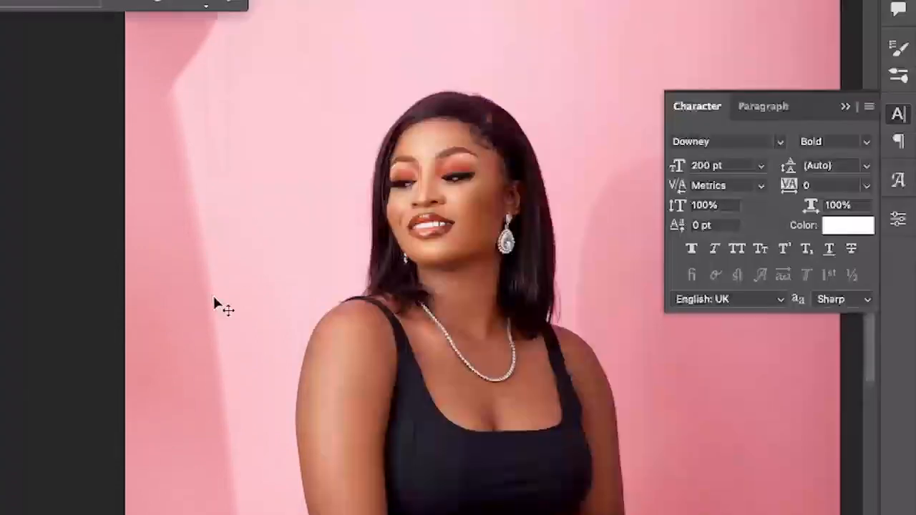
Step: Open the pink-backdrop portrait in the Camera Raw Filter and show its Basic adjustments with the woman's face in close view
scroll(213, 296, "right", 5)
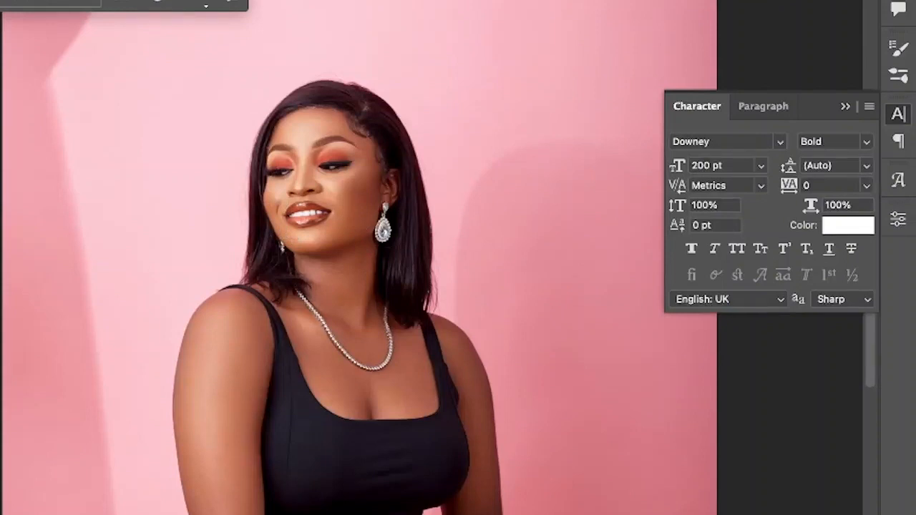
left_click(244, 1)
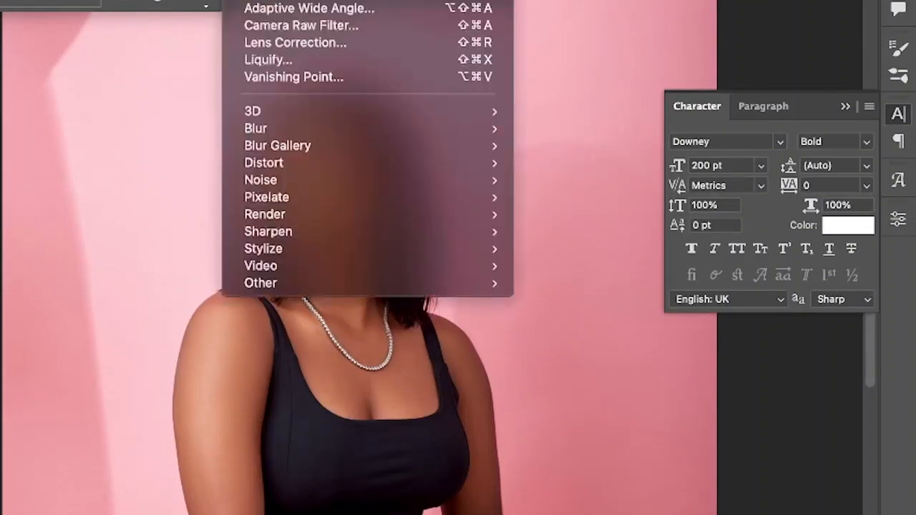
left_click(317, 28)
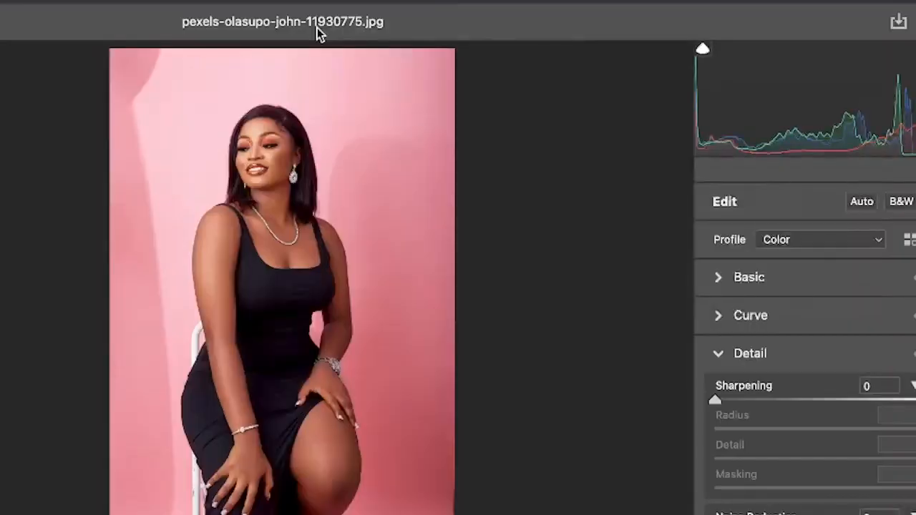
left_click(721, 277)
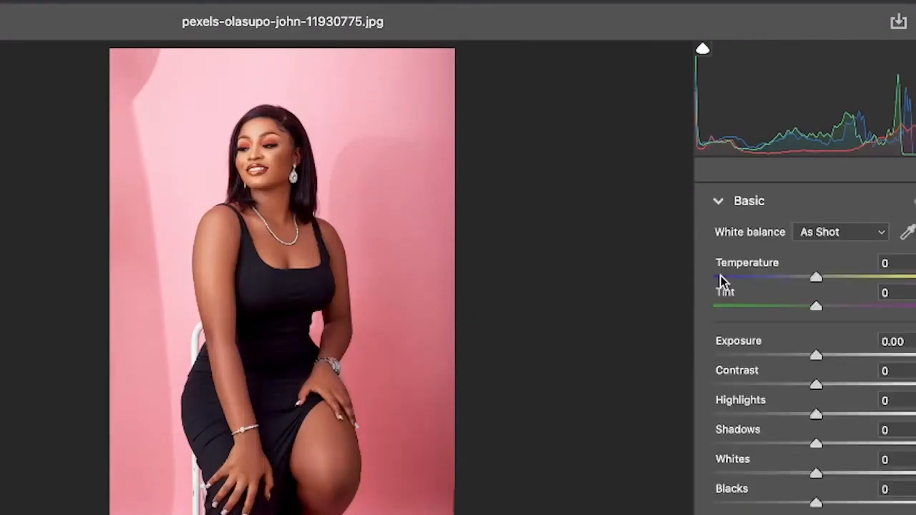
left_click(720, 203)
left_click(720, 251)
left_click(223, 240)
scroll(222, 240, "up", 5)
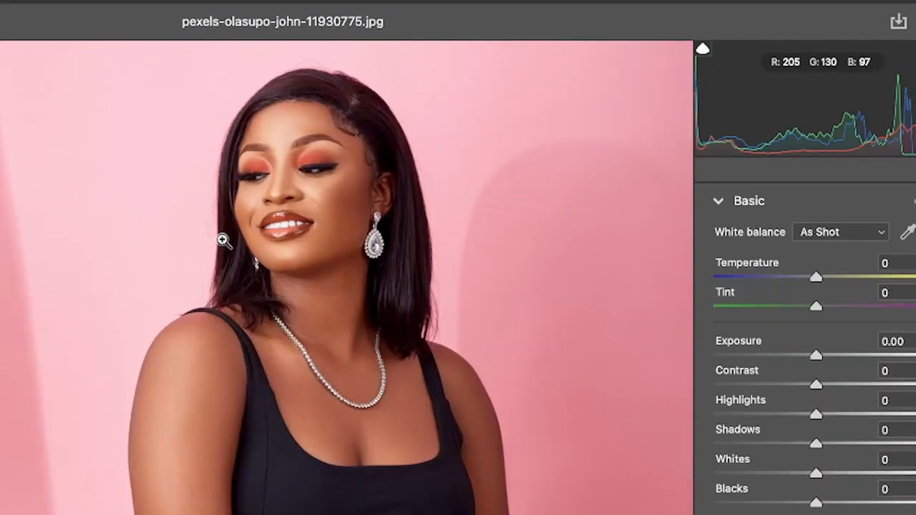
left_click(293, 204, "alt")
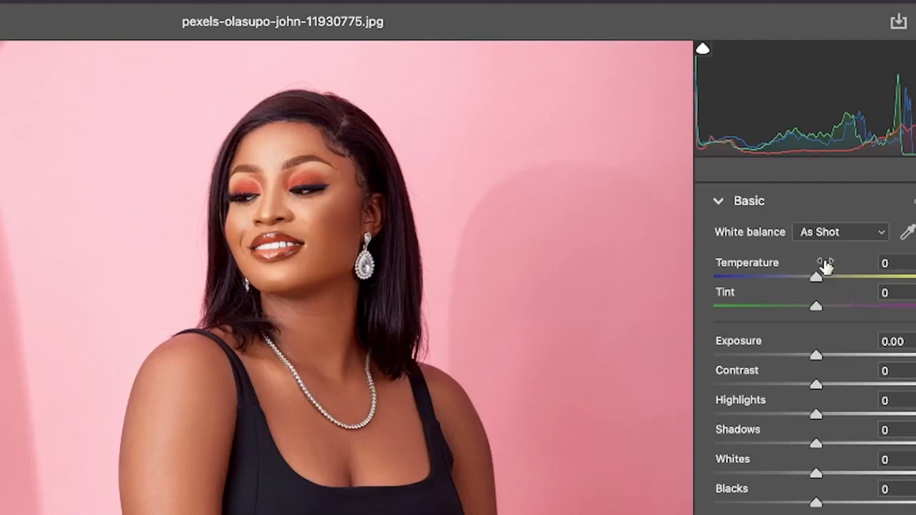
Step: Try out the Temperature and Tint adjustments and return both to 0
mouse_move(826, 267)
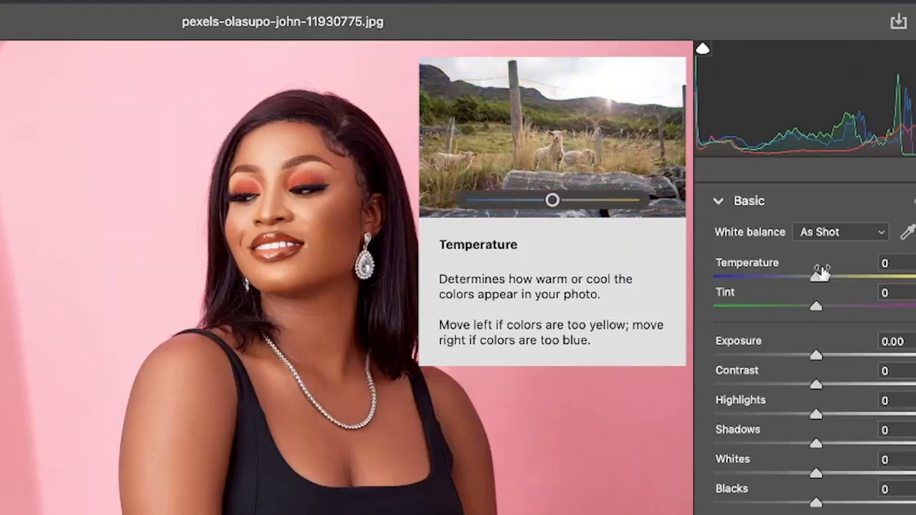
left_click_drag(816, 275, 816, 295)
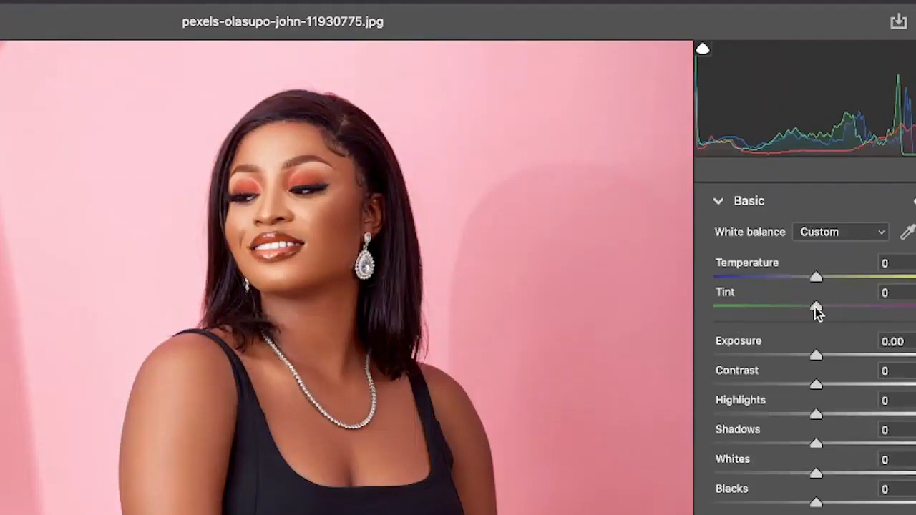
mouse_move(817, 313)
left_mouse_down()
mouse_move(750, 315)
mouse_move(839, 312)
mouse_move(816, 314)
left_mouse_up()
Step: Set the portrait's Texture to +17 and Clarity to +100, checking the effect on her face
scroll(842, 338, "down", 4)
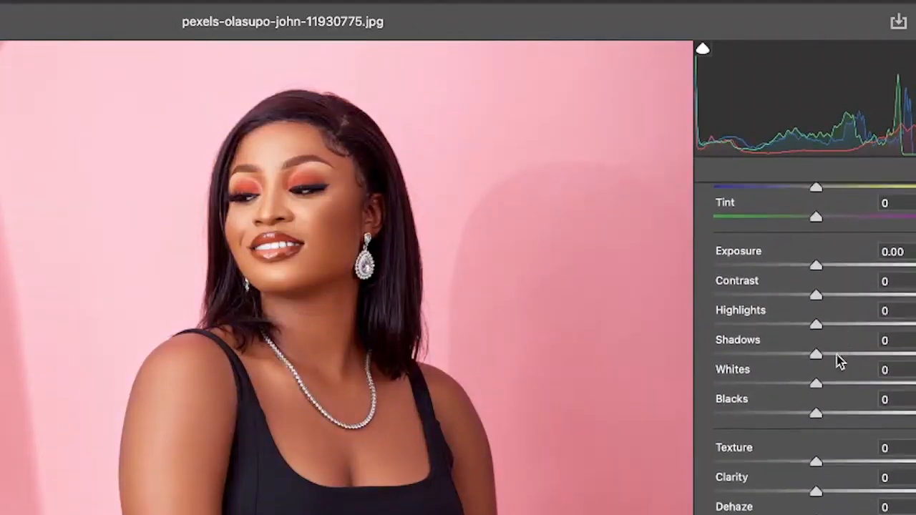
left_click_drag(816, 497, 883, 497)
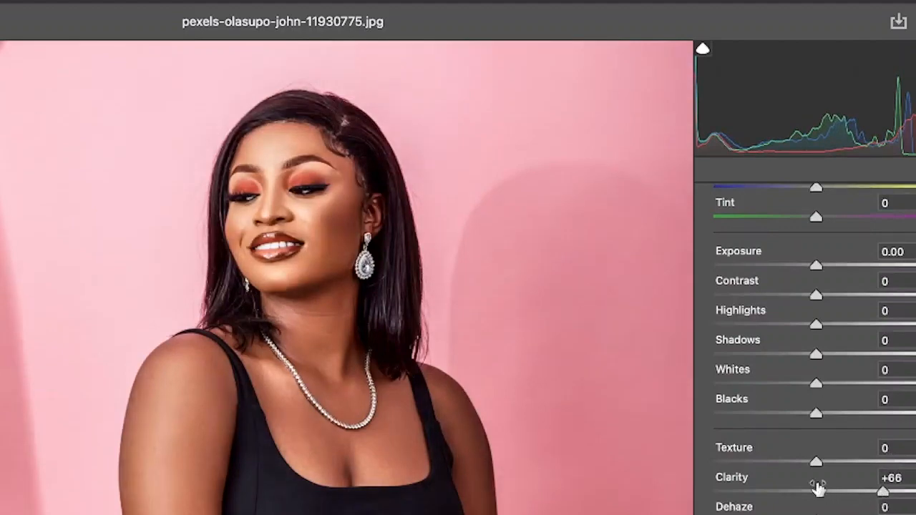
left_click_drag(816, 461, 836, 467)
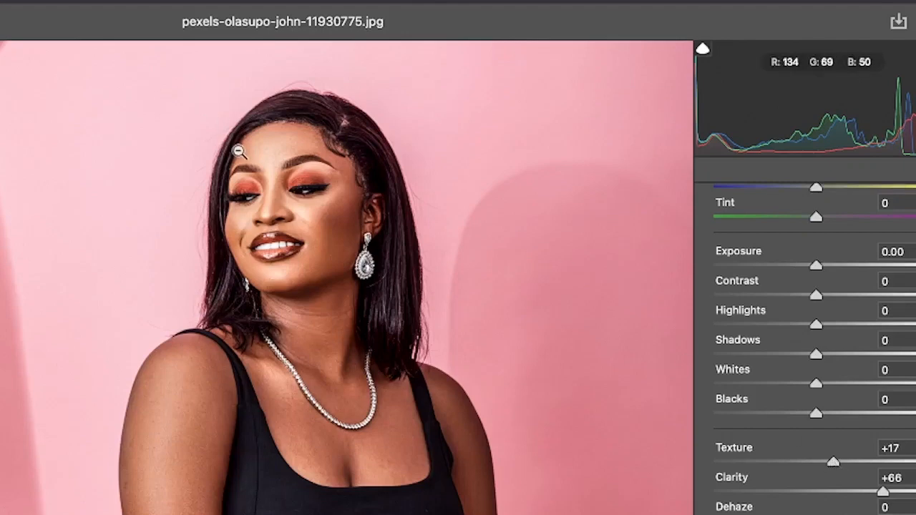
left_click_drag(239, 148, 266, 176)
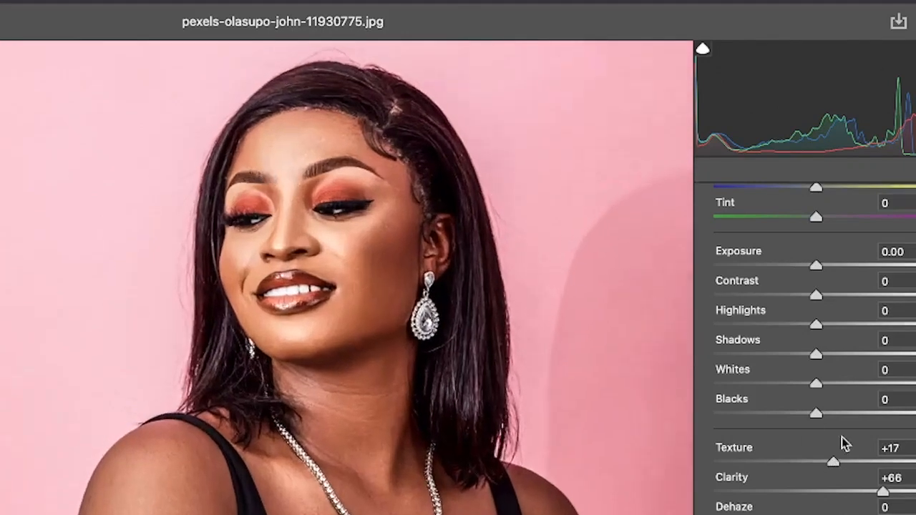
left_click_drag(885, 492, 915, 493)
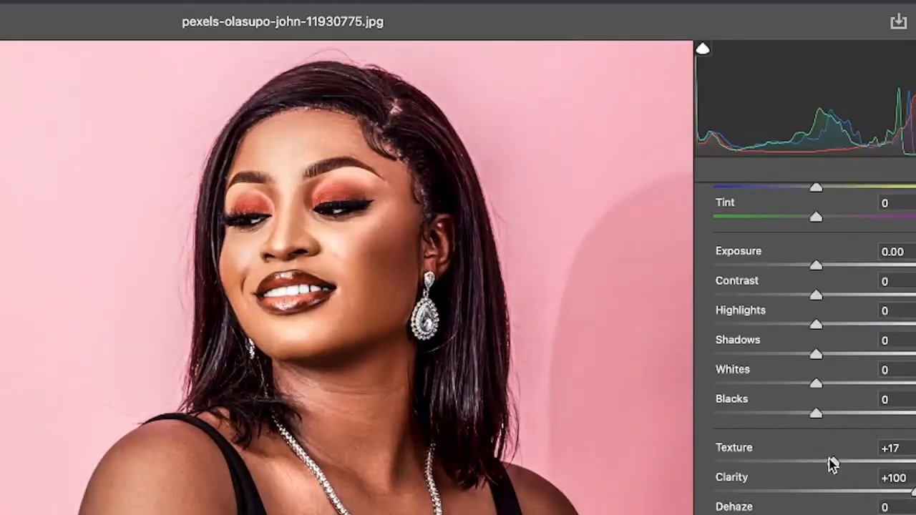
Step: Try the portrait's Texture at +100 and check its effect on the face, shoulders and chest
left_click_drag(834, 462, 915, 462)
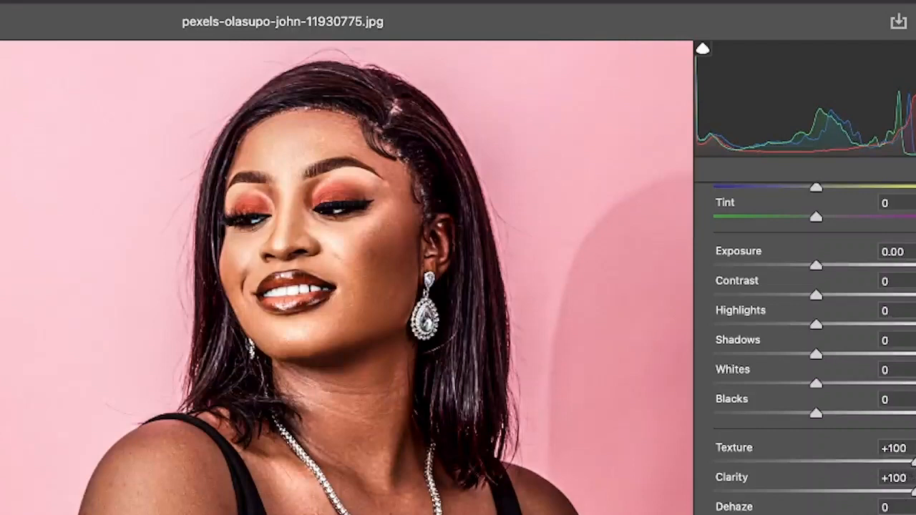
scroll(411, 467, "down", 5)
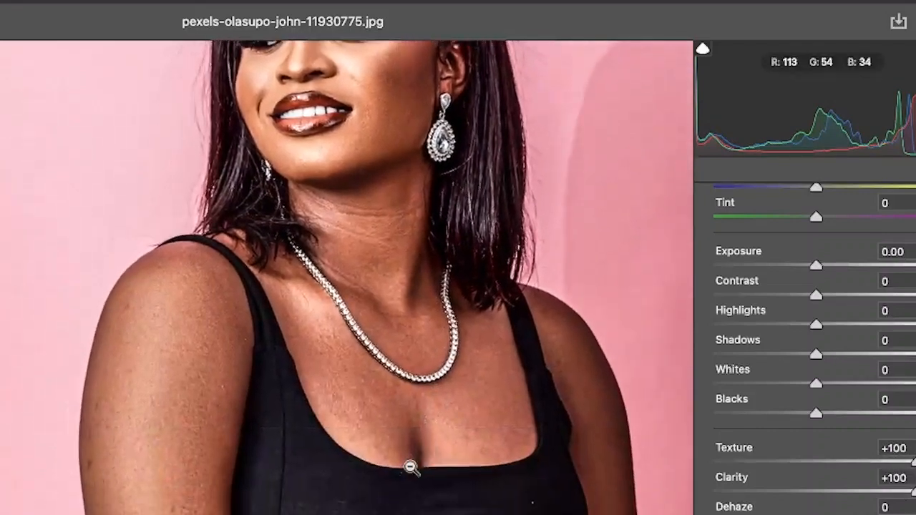
scroll(411, 466, "down", 5)
scroll(411, 467, "up", 7)
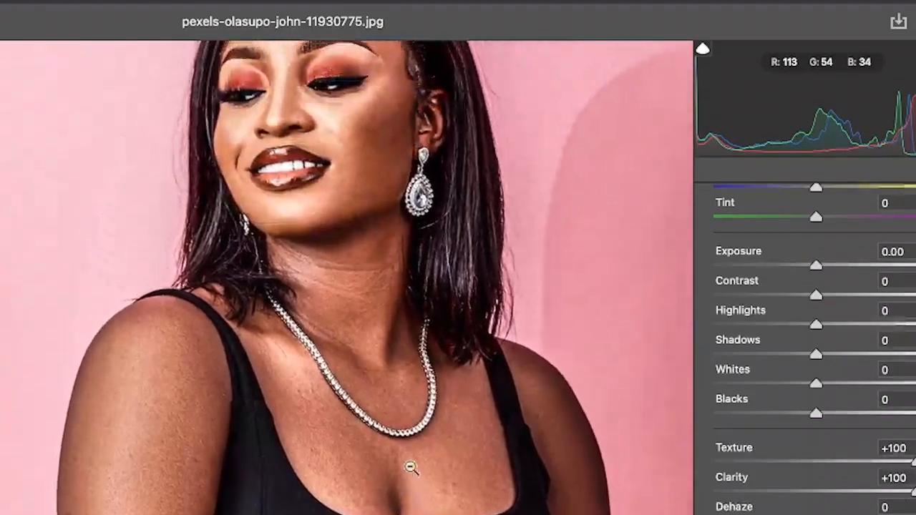
scroll(411, 466, "up", 2)
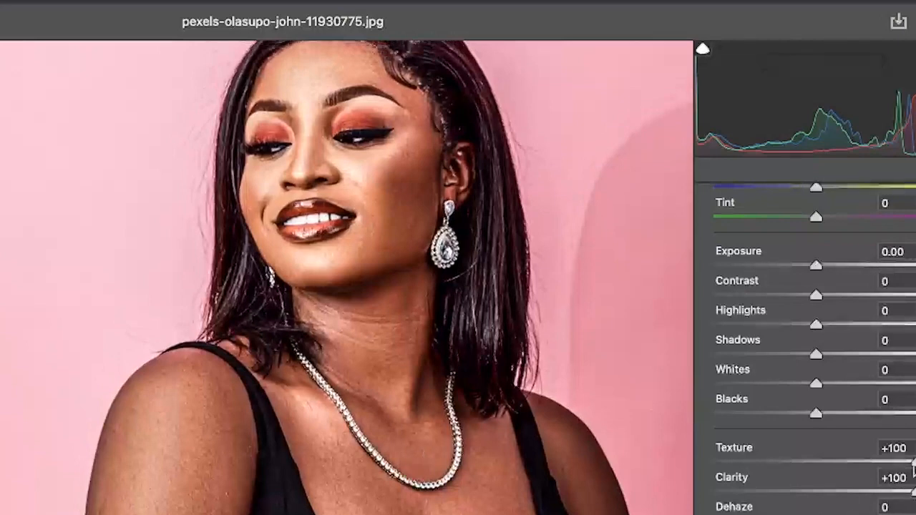
Step: Set the portrait's Texture to +15 and Clarity to +56, checking the skin from the face down to the hands
left_click_drag(913, 463, 845, 465)
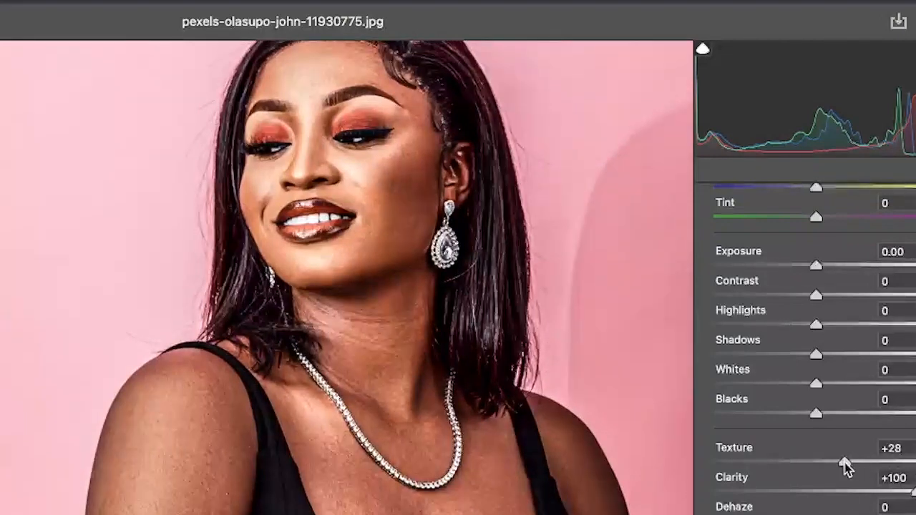
left_click_drag(912, 493, 872, 499)
left_click_drag(844, 462, 833, 466)
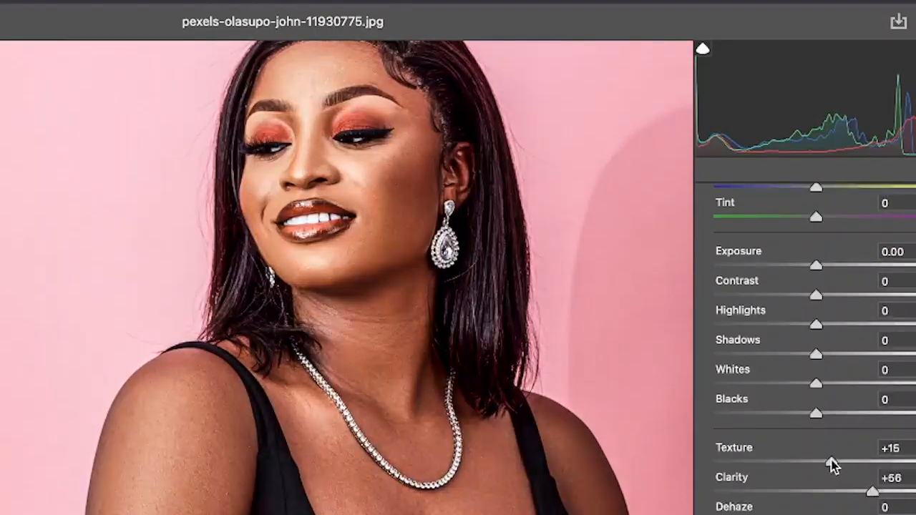
scroll(312, 415, "down", 10)
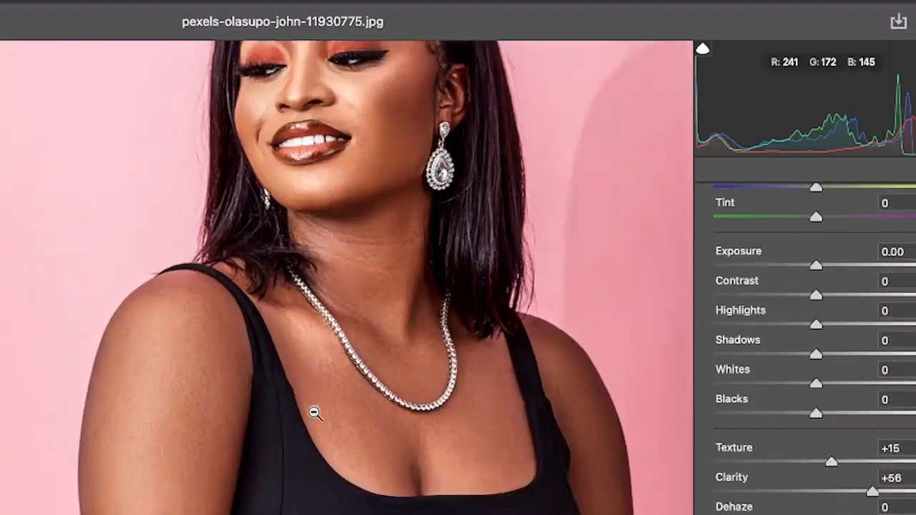
scroll(313, 416, "down", 8)
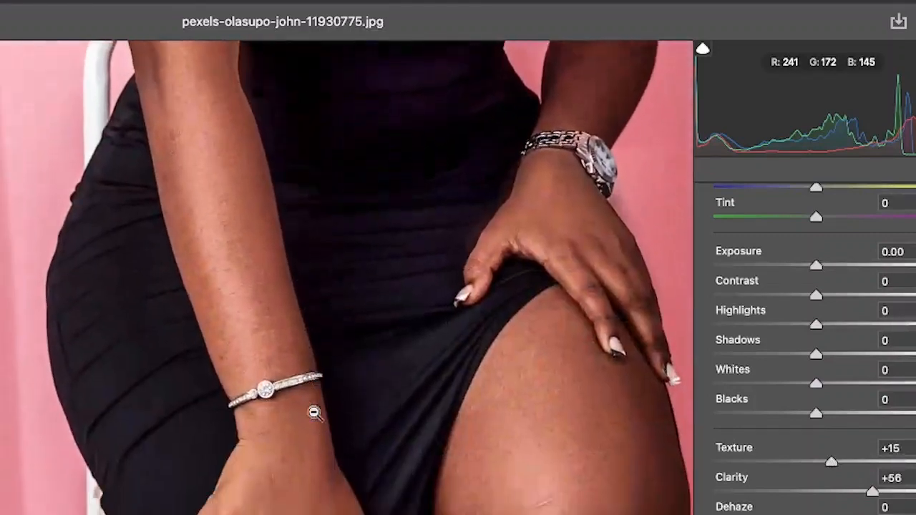
scroll(541, 377, "up", 10)
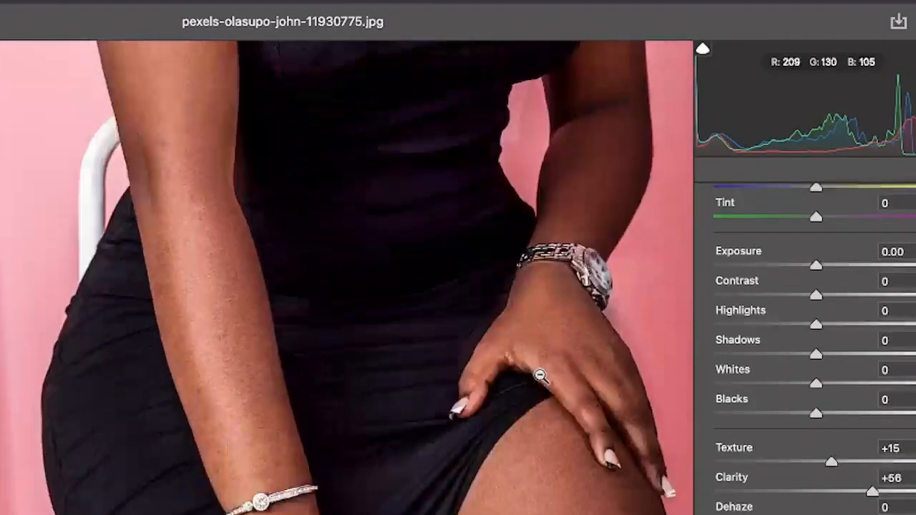
scroll(540, 377, "up", 8)
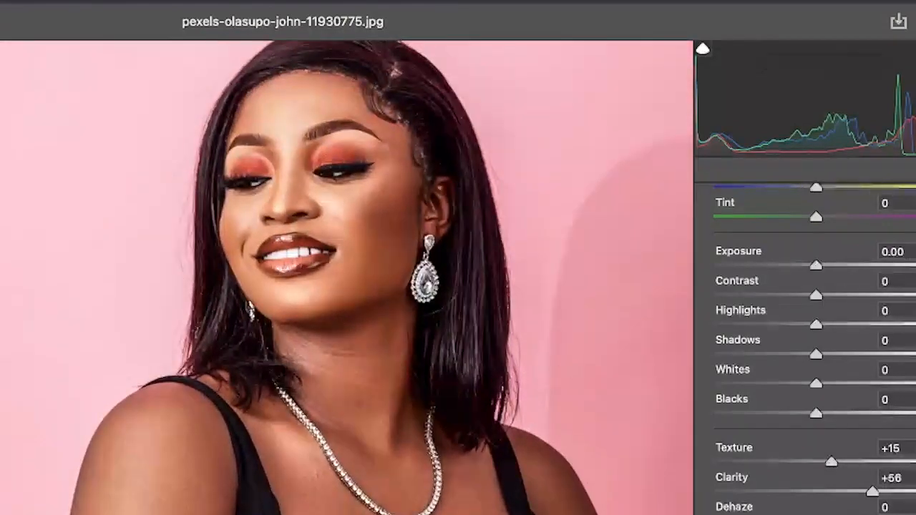
Step: Set Dehaze to +7, Exposure to +0.10, Highlights to -5, Shadows to -8, Whites to +8 and Blacks to -6
left_click_drag(816, 514, 823, 514)
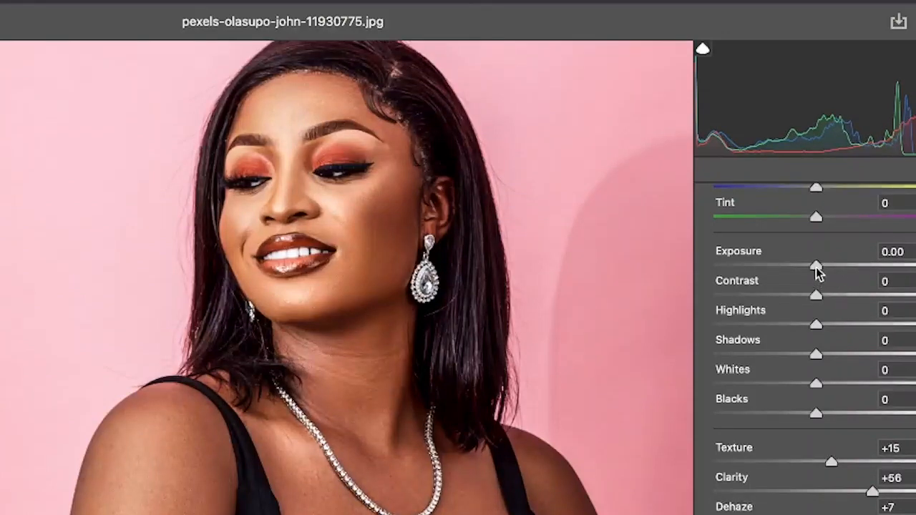
left_click_drag(816, 267, 818, 267)
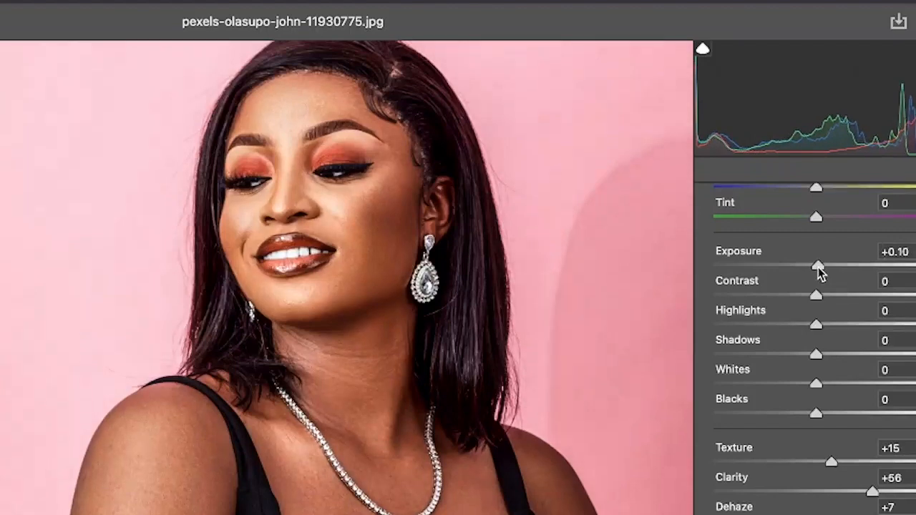
left_click_drag(818, 327, 813, 327)
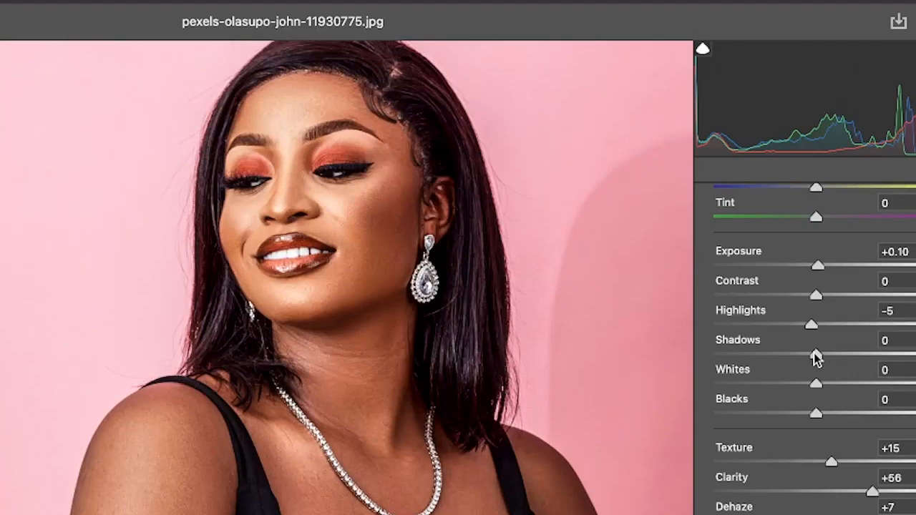
left_click_drag(816, 358, 812, 415)
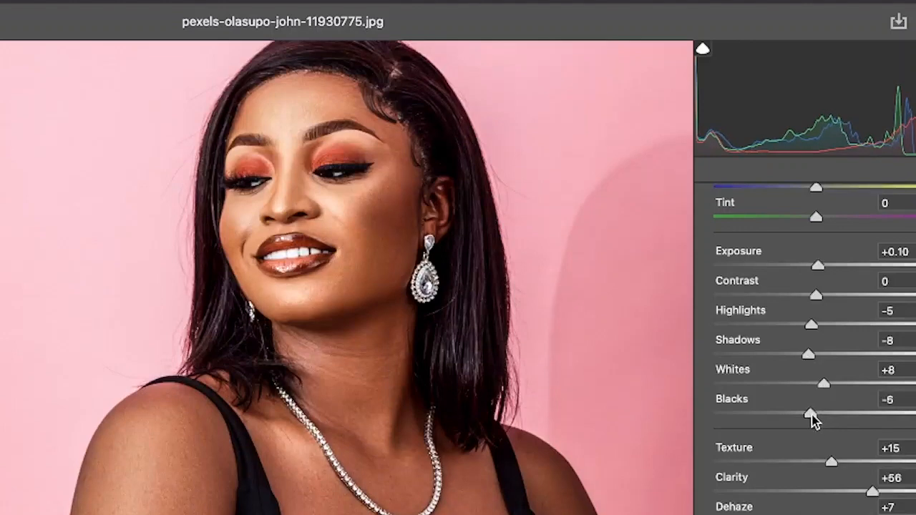
Step: Compare the adjusted portrait with its unedited version and examine the result with more of the figure in view
key("backslash")
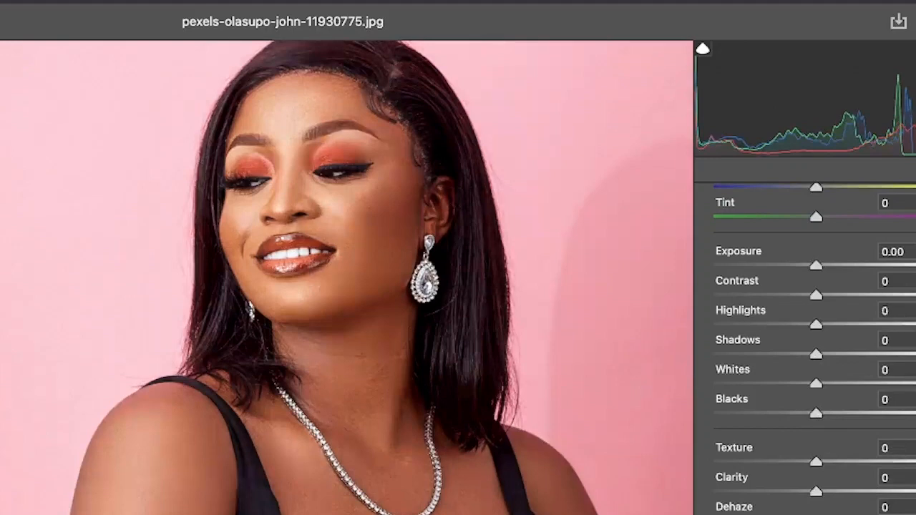
key("backslash")
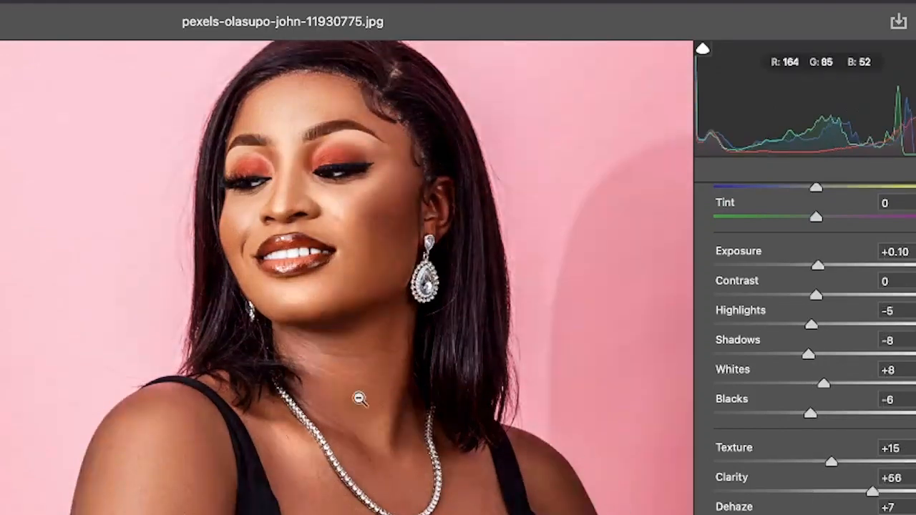
left_click(298, 363, "alt")
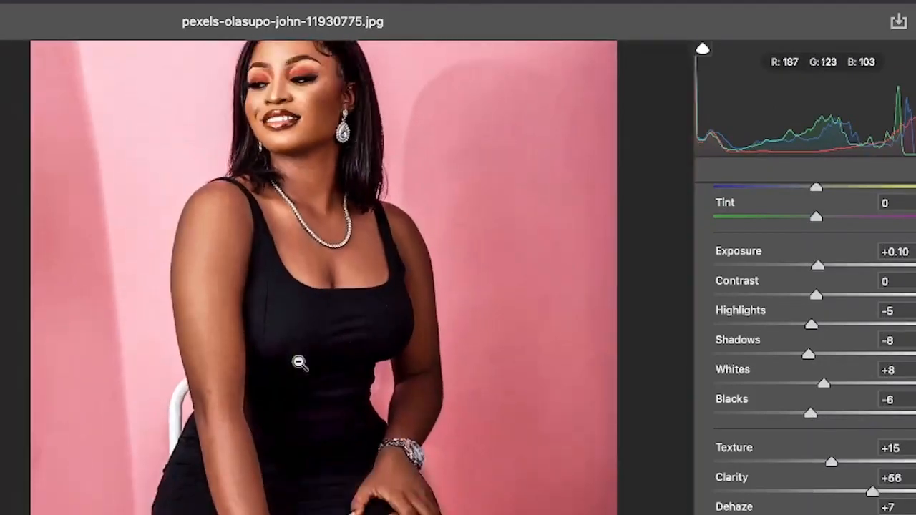
left_click(298, 362)
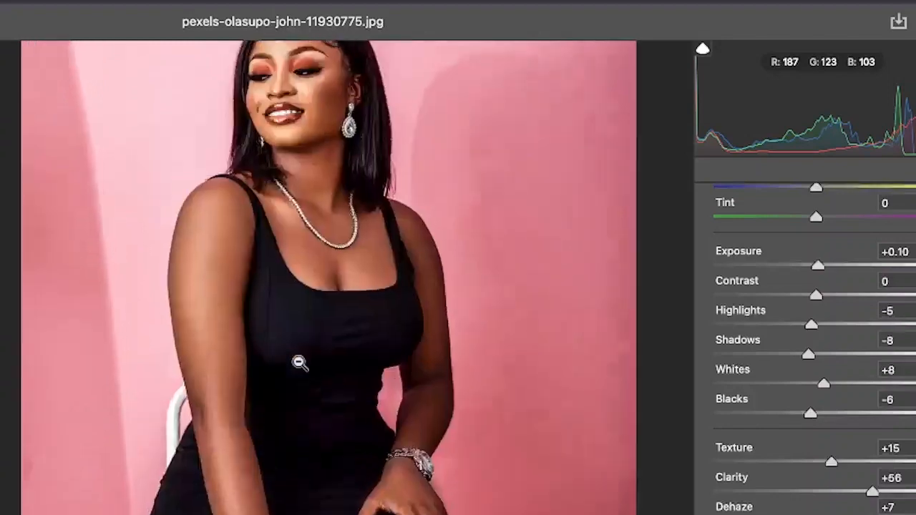
left_click(299, 362, "alt")
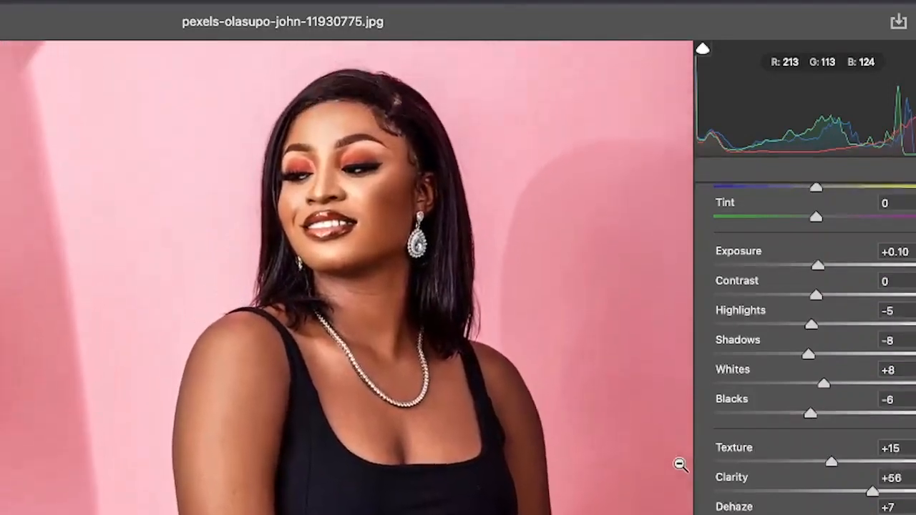
Step: Set the portrait's Saturation to -14 and Vibrance to +33
scroll(816, 501, "down", 3)
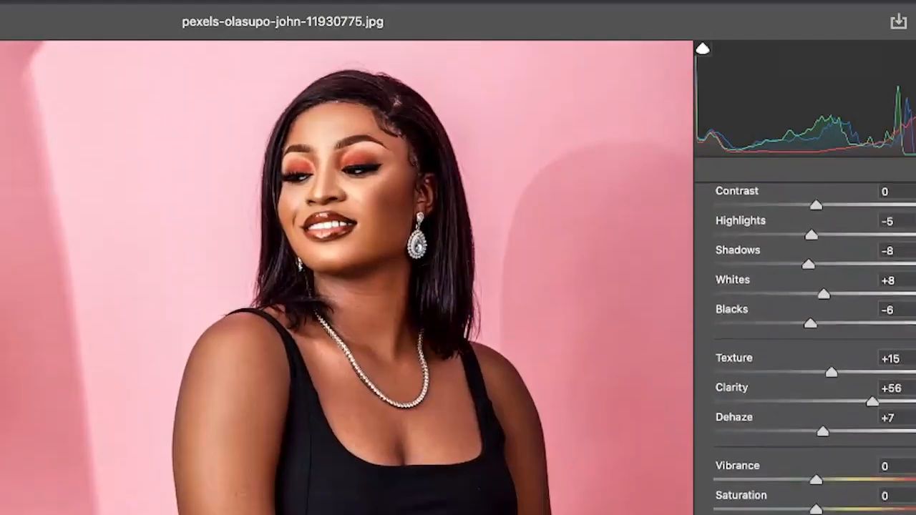
left_click_drag(816, 508, 810, 510)
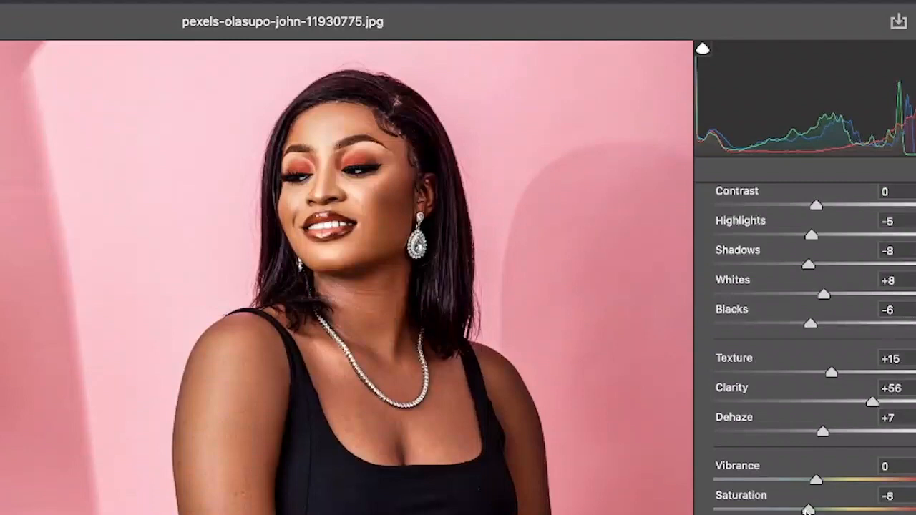
left_click_drag(809, 509, 804, 509)
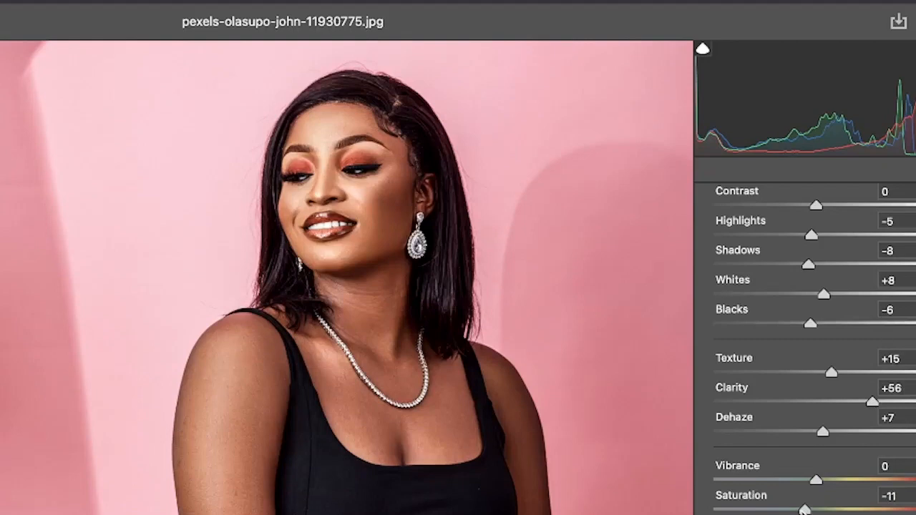
left_click_drag(805, 509, 802, 509)
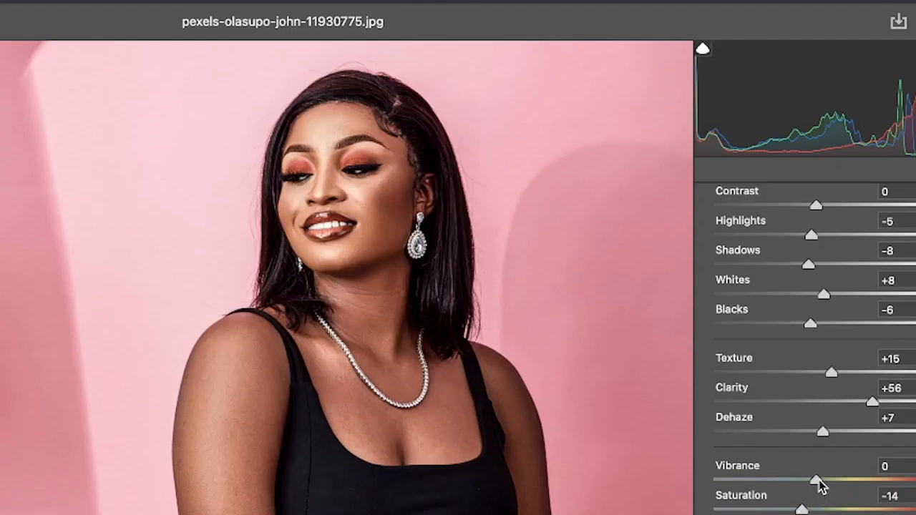
left_click_drag(820, 485, 853, 487)
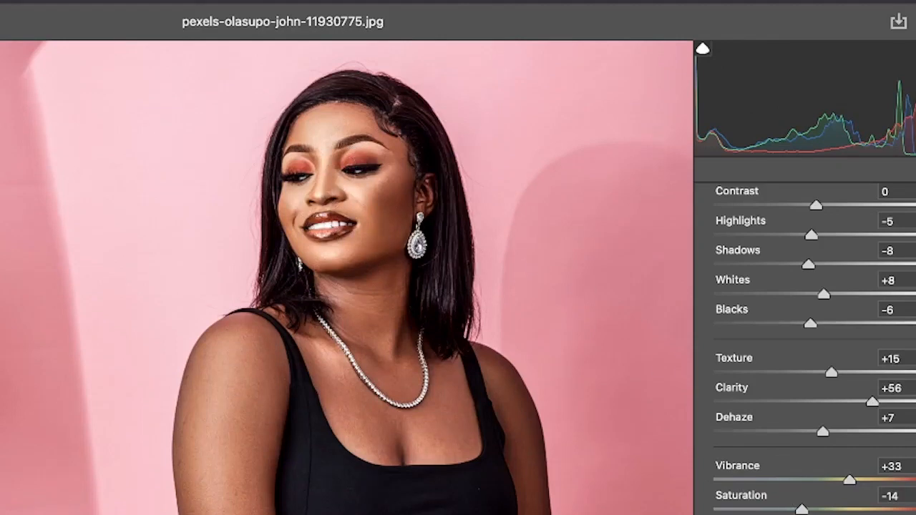
Step: Add a point at the upper quarter of the point curve and move the white endpoint to input 251, output 255
scroll(825, 469, "down", 2)
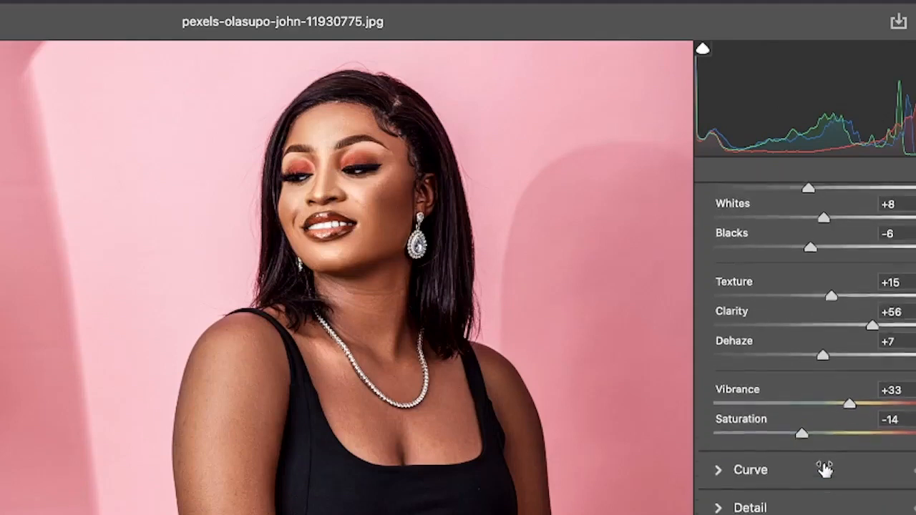
scroll(825, 469, "down", 2)
scroll(825, 469, "down", 1)
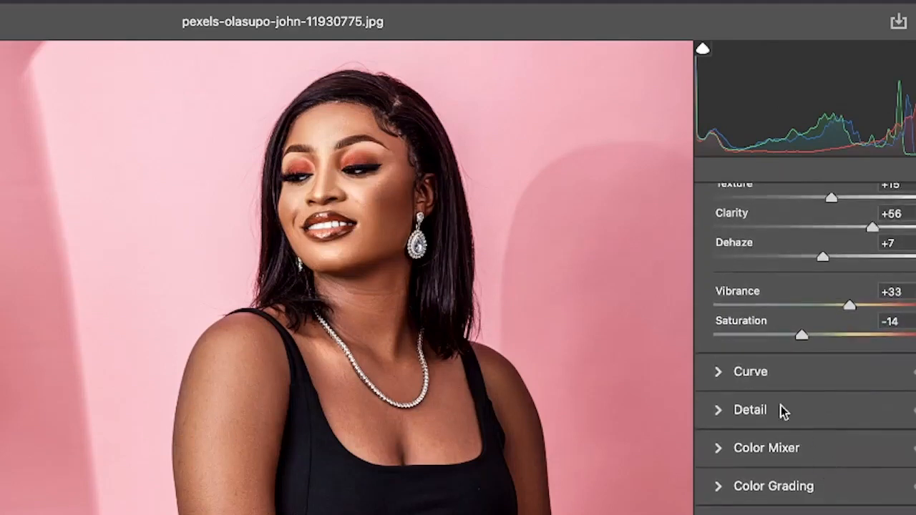
left_click(718, 373)
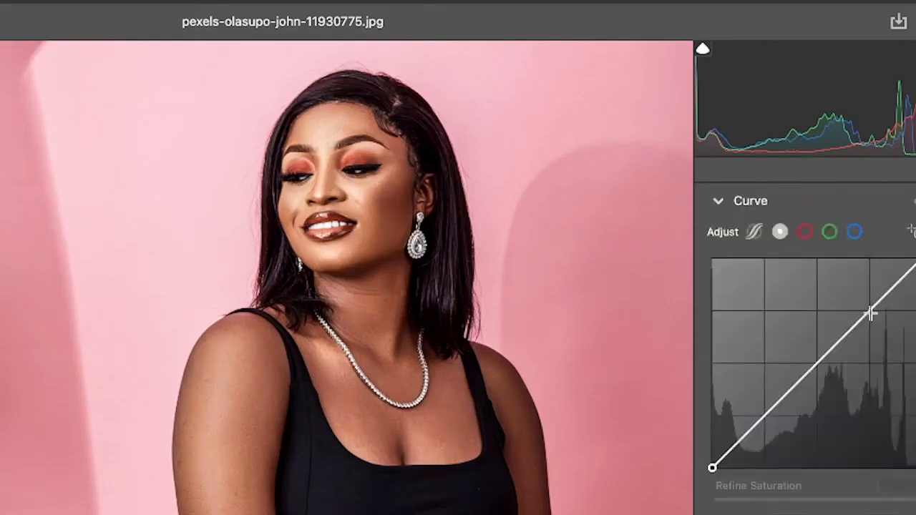
left_click(868, 313)
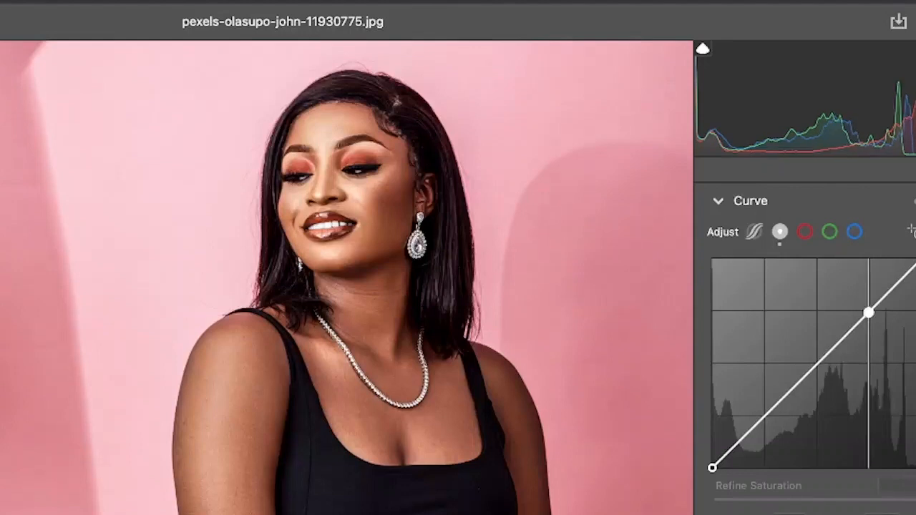
left_click_drag(868, 312, 870, 314)
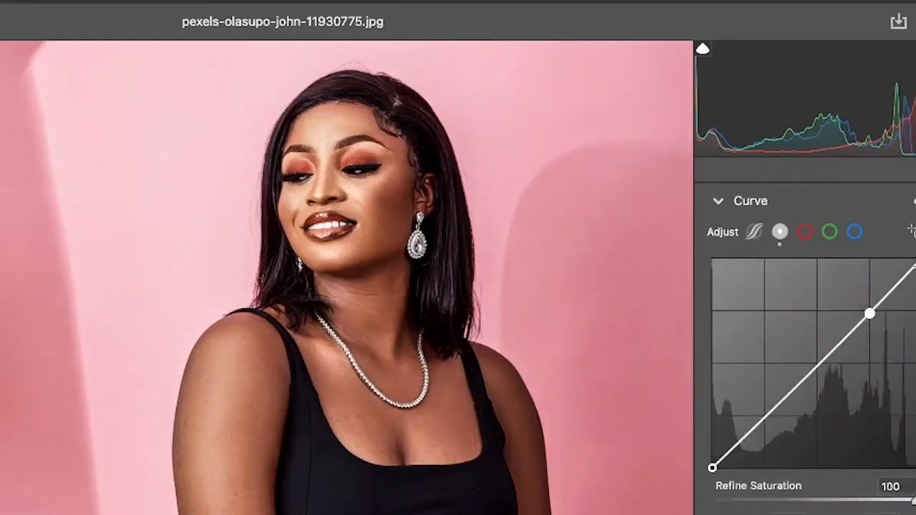
left_click_drag(915, 259, 914, 259)
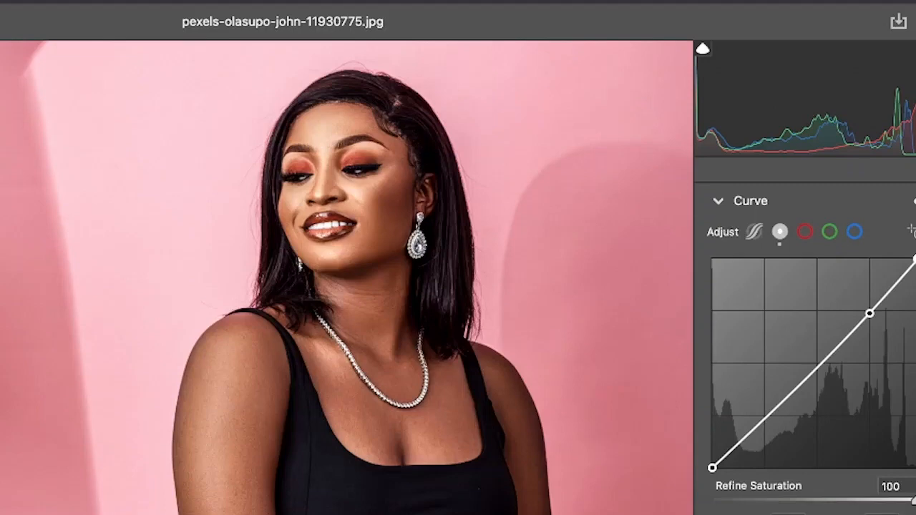
Step: Set Sharpening to 10 and Noise Reduction to 23 with its Detail at 39, checking the arms and dress
scroll(737, 423, "down", 5)
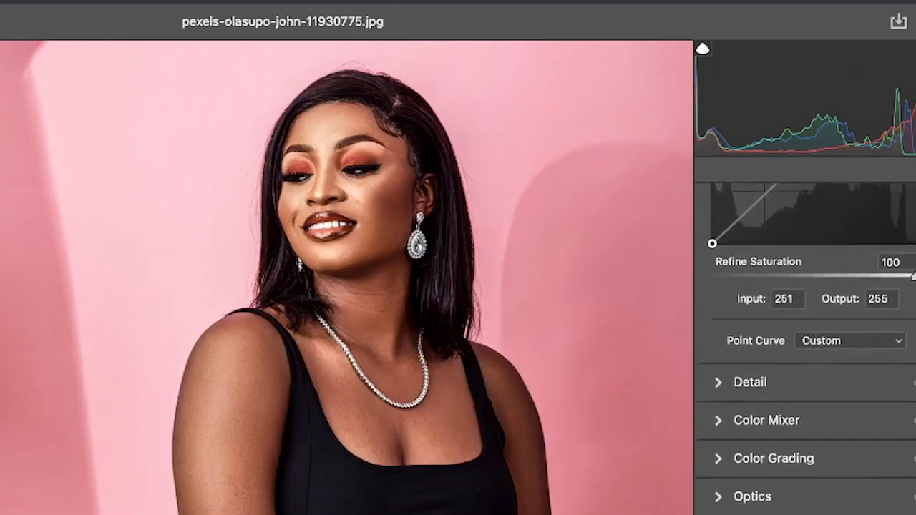
left_click(720, 382)
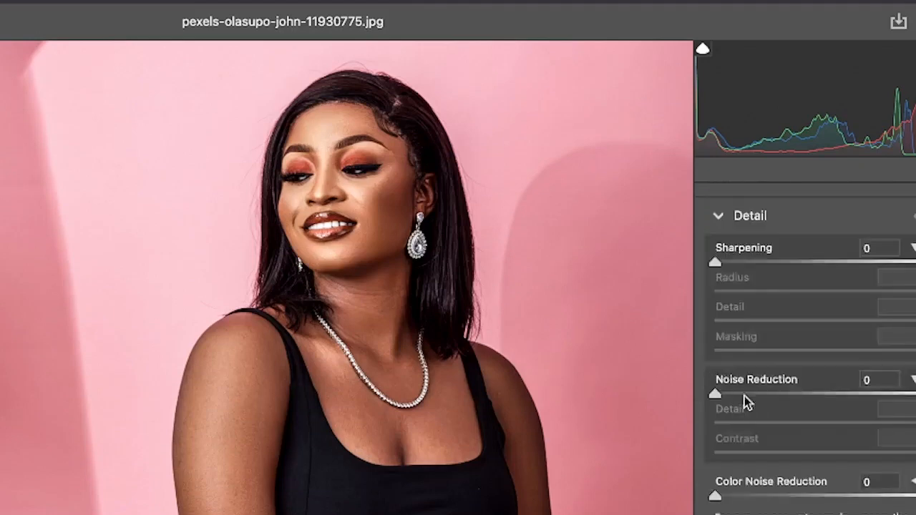
left_click_drag(713, 263, 726, 264)
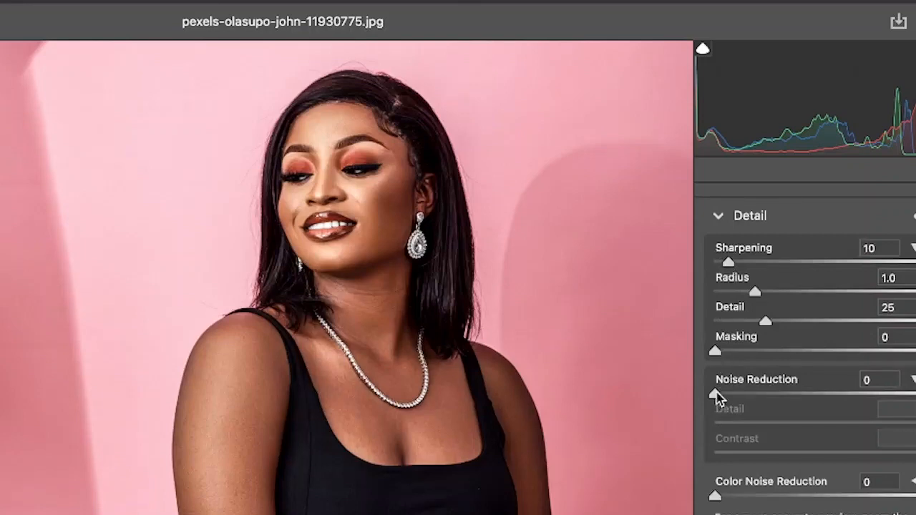
left_click_drag(716, 393, 766, 400)
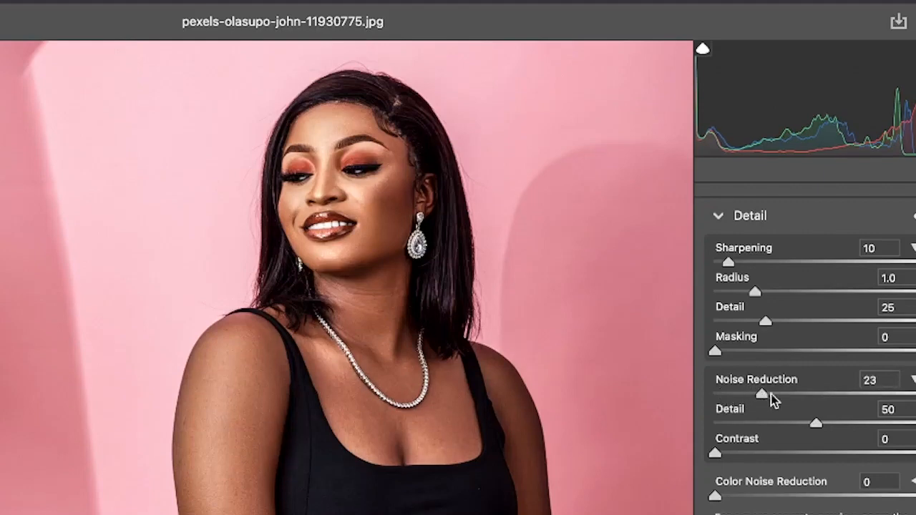
left_click_drag(819, 422, 797, 426)
scroll(491, 407, "down", 5)
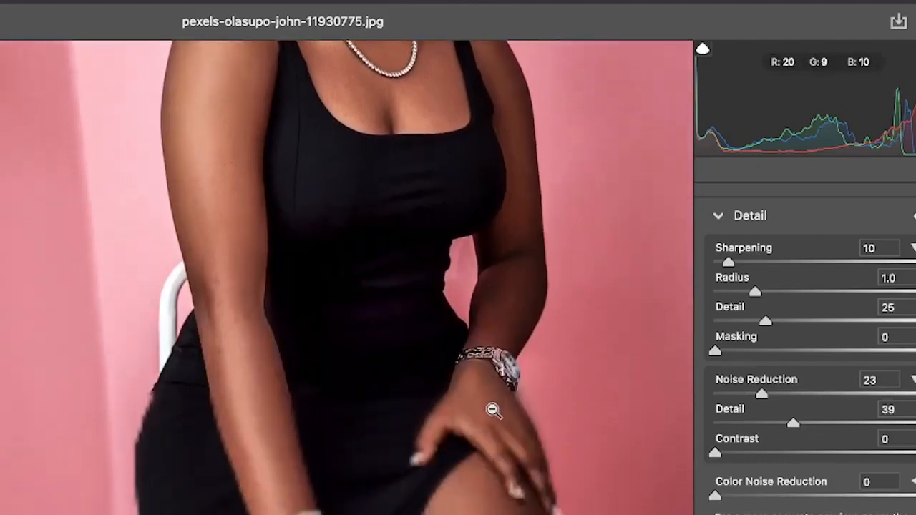
Step: Inspect the hands and legs, and compare the portrait with its unedited version
scroll(493, 409, "down", 3)
scroll(493, 409, "down", 3)
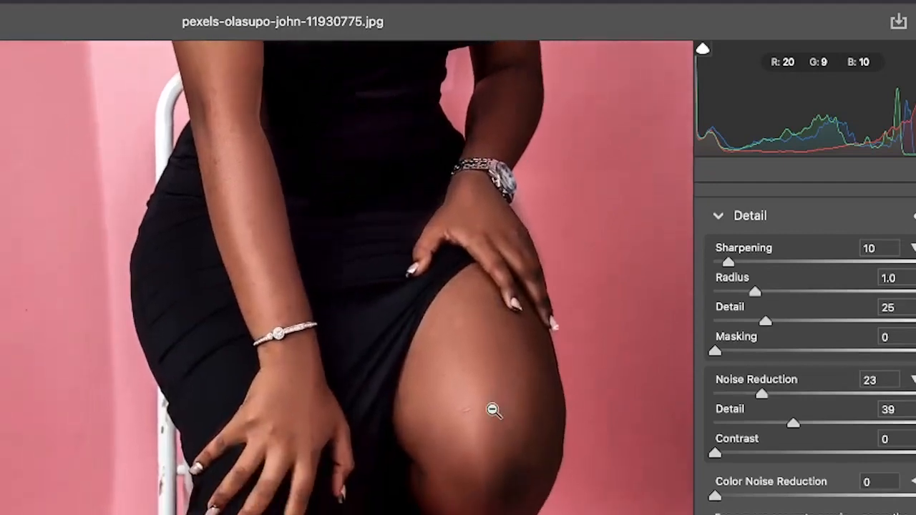
scroll(493, 410, "up", 15)
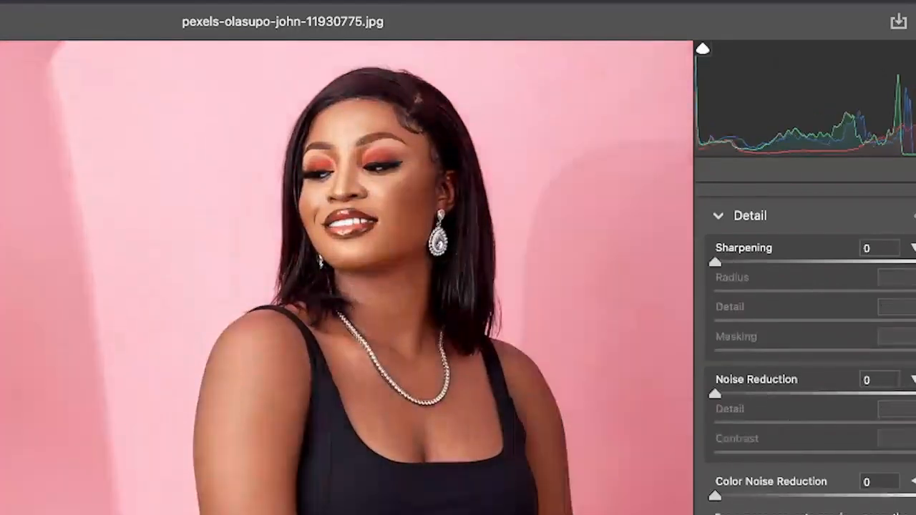
key("backslash")
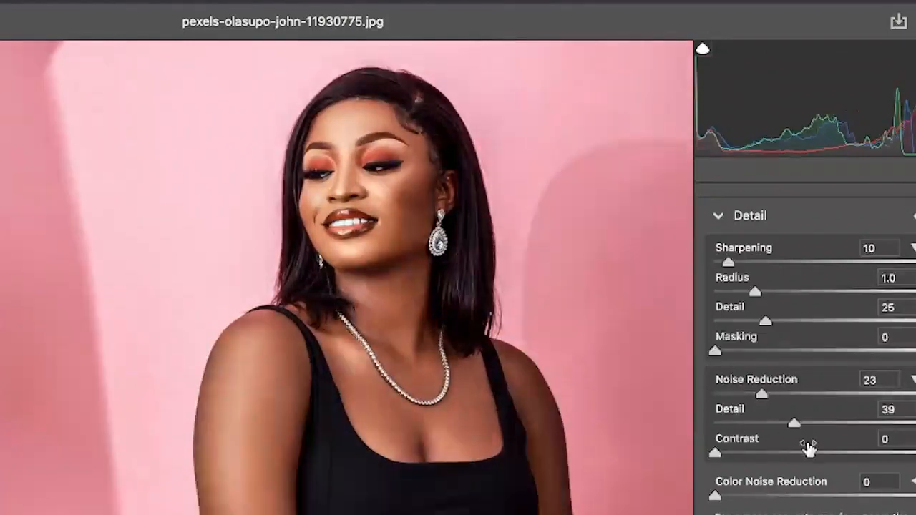
Step: Set the portrait's Shadows to -1 in the Basic adjustments
scroll(807, 442, "up", 4)
left_click(720, 278)
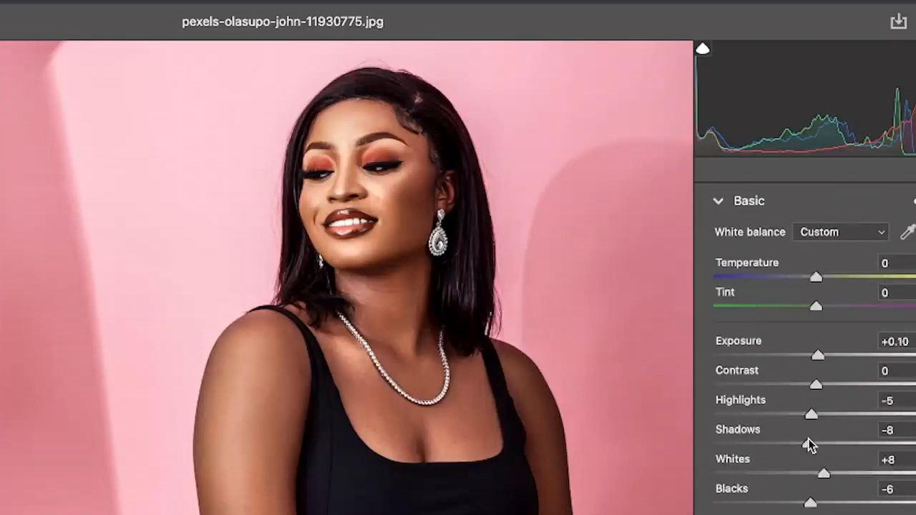
left_click_drag(807, 439, 814, 440)
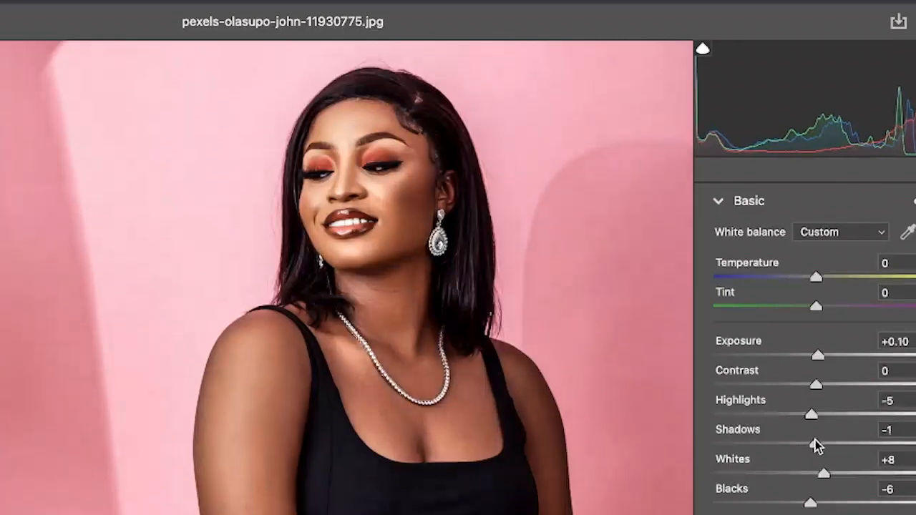
Step: In the Color Mixer, set Oranges saturation to +14 and Reds to +1, trying Reds at +8 and -100 along the way
scroll(881, 501, "down", 10)
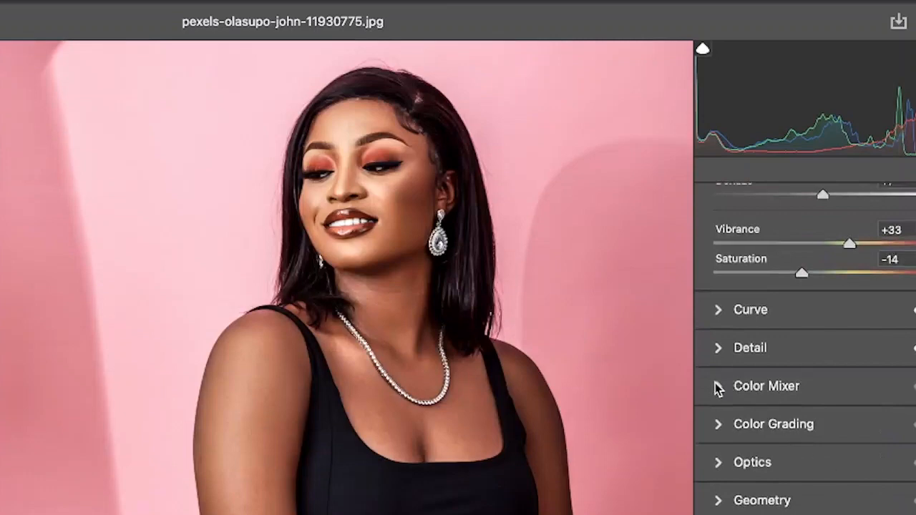
left_click(719, 386)
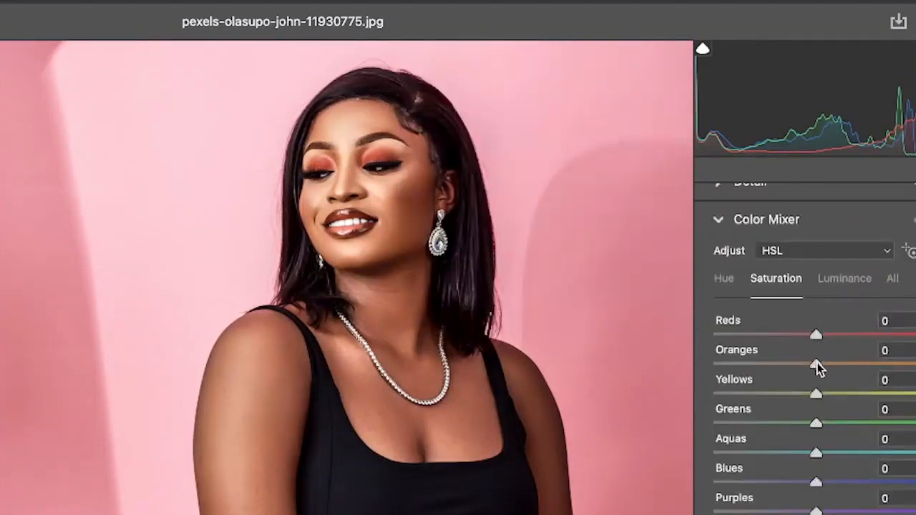
left_click_drag(816, 365, 832, 367)
left_click_drag(817, 336, 826, 337)
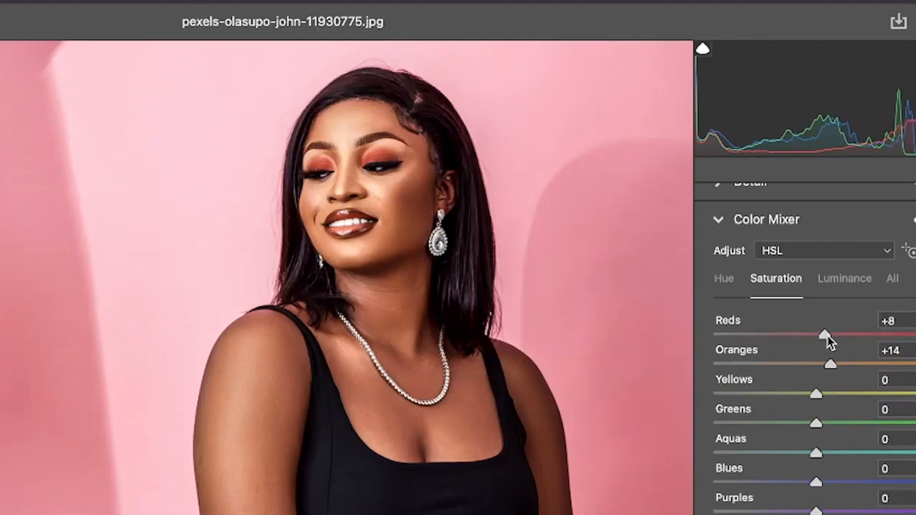
left_click_drag(827, 335, 684, 338)
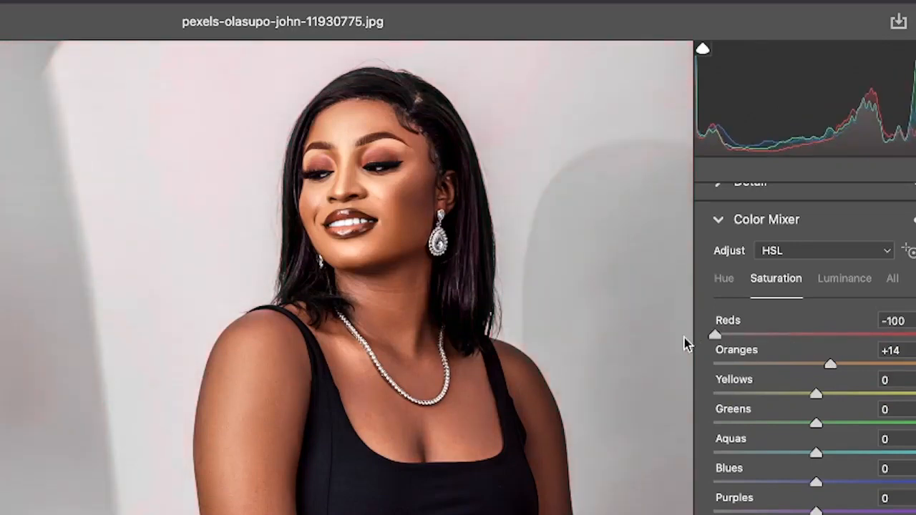
left_click_drag(684, 336, 664, 336)
left_click_drag(718, 336, 821, 344)
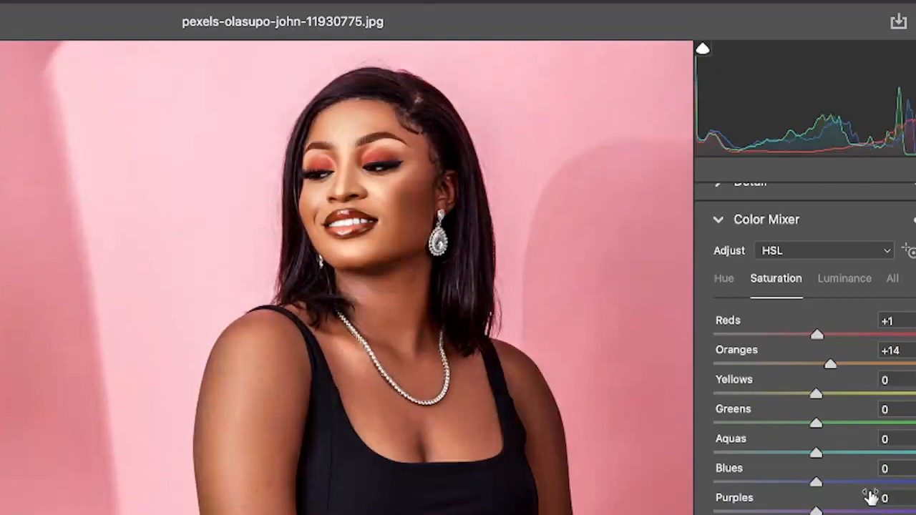
Step: Check the figure and dress, and set the saturation of Purples to -5 and Magentas to -26
scroll(497, 413, "down", 5)
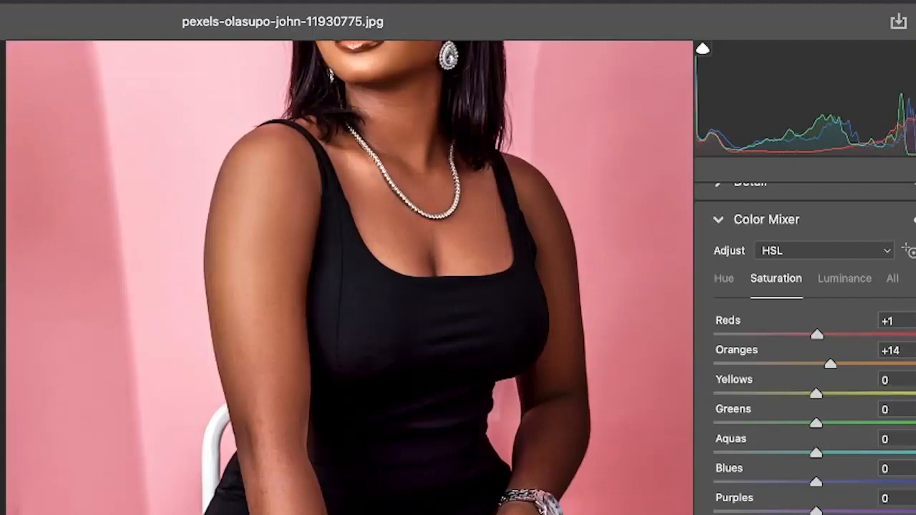
scroll(436, 297, "up", 5)
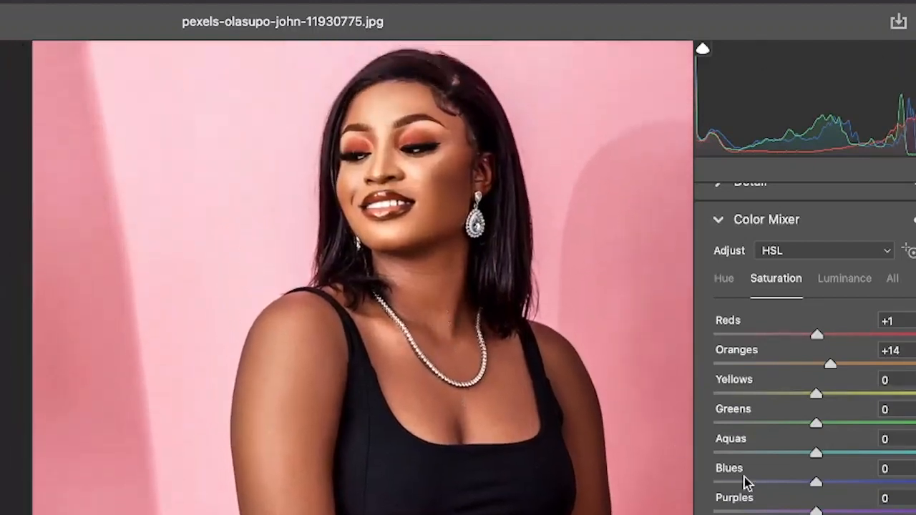
left_click_drag(816, 511, 812, 511)
scroll(709, 402, "down", 5)
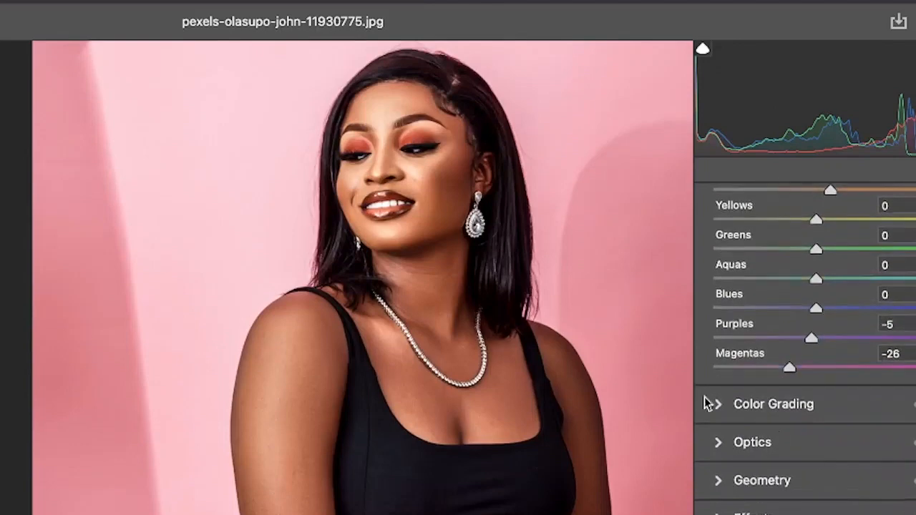
left_click(720, 405)
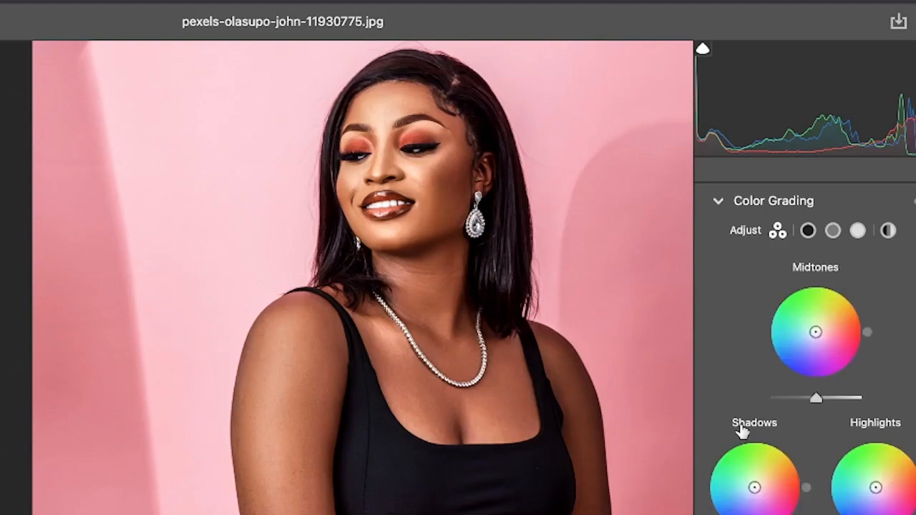
scroll(783, 262, "up", 5)
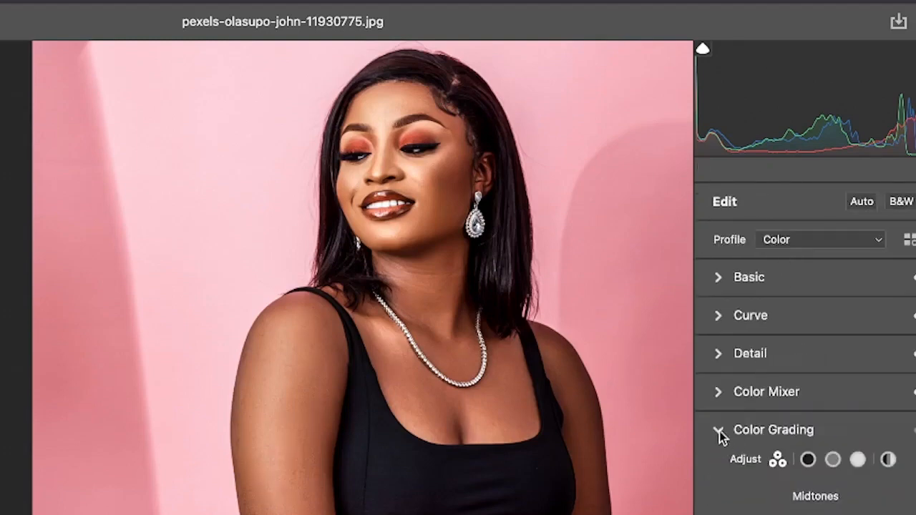
left_click(719, 431)
scroll(781, 429, "down", 3)
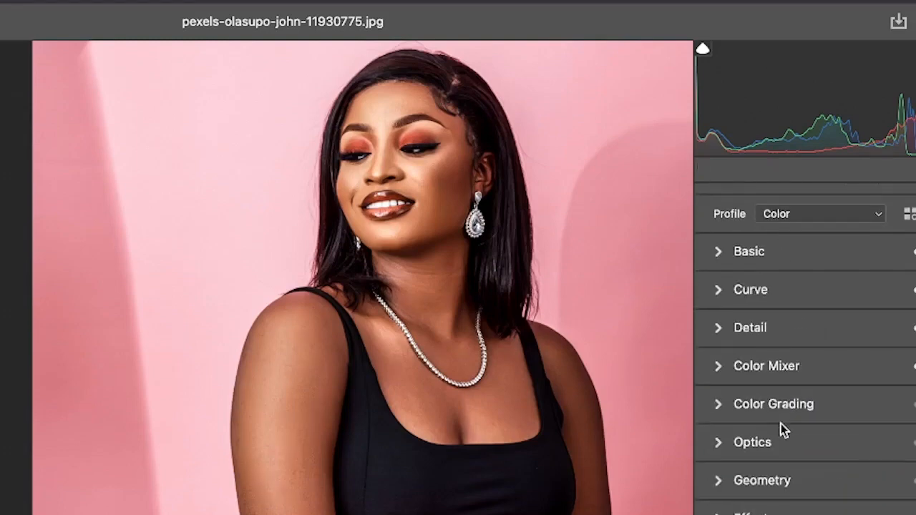
scroll(781, 430, "up", 3)
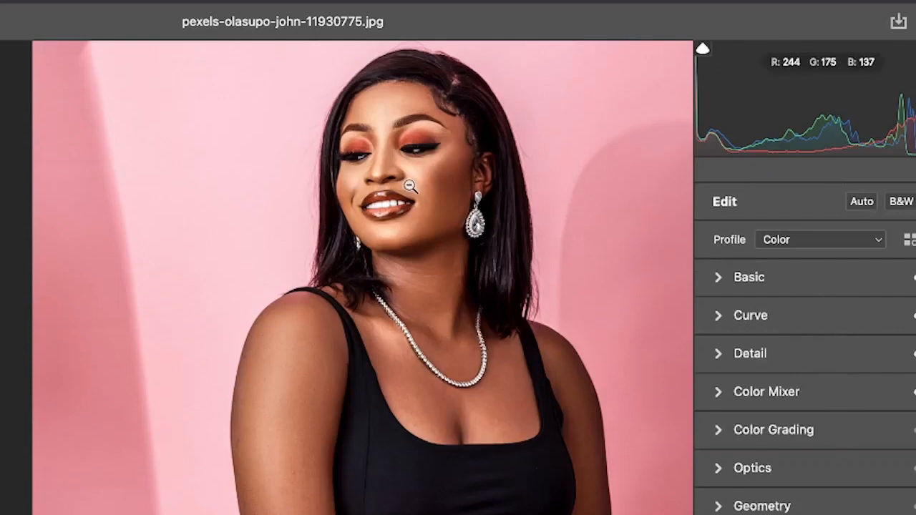
Step: Compare the graded portrait with its unedited version with more of the figure in view
left_click(396, 222, "alt")
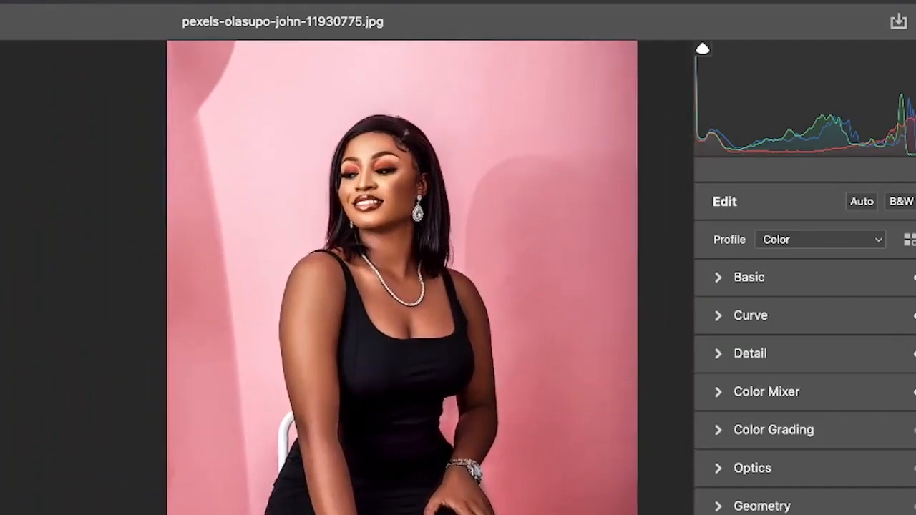
key("backslash")
key("backslash")
key("backslash")
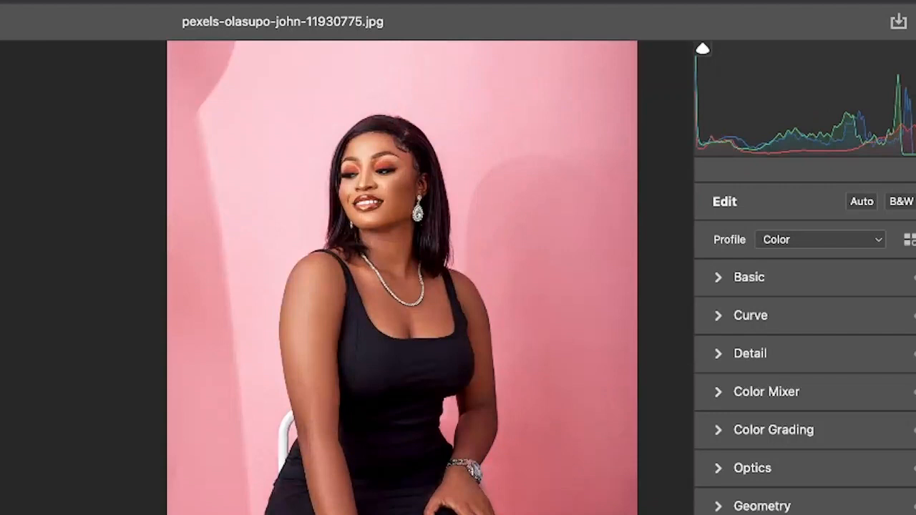
key("backslash")
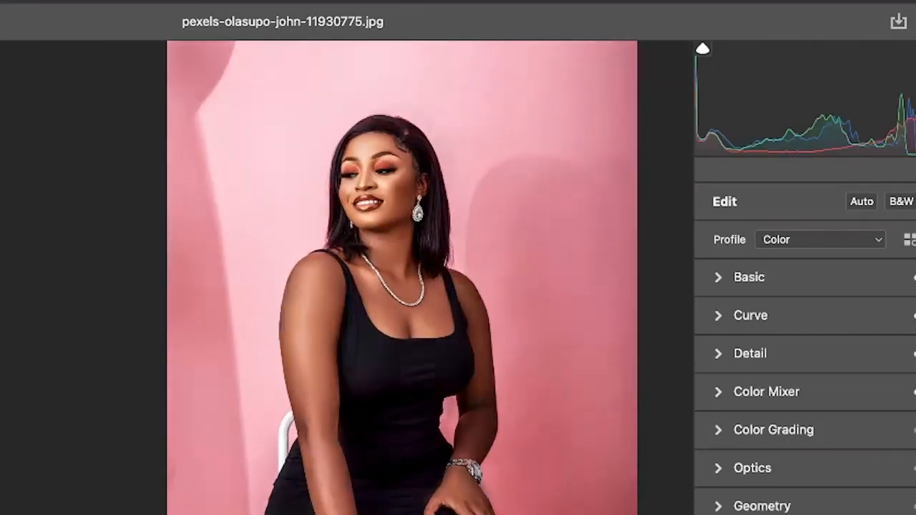
Step: Apply the Camera Raw adjustments to the portrait and check the figure on the canvas
scroll(405, 367, "down", 5)
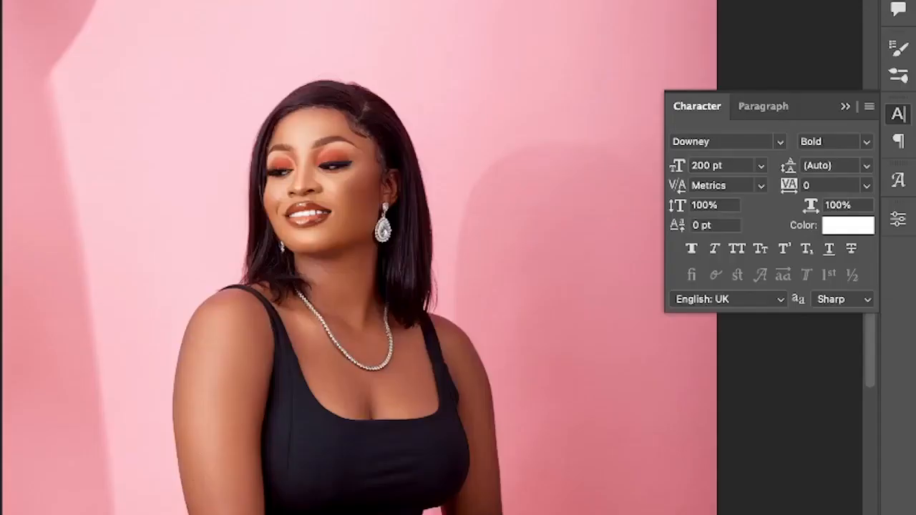
key("super+minus")
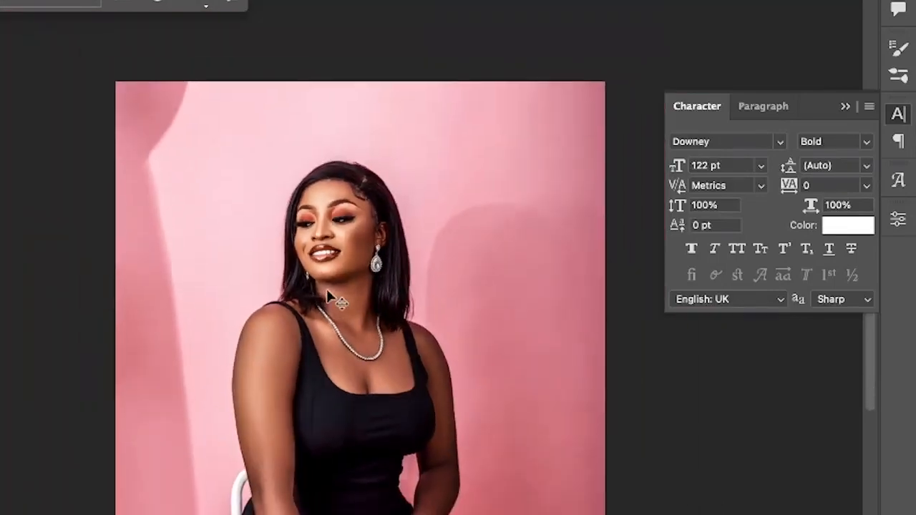
scroll(326, 288, "down", 3)
scroll(326, 287, "left", 2)
scroll(327, 291, "left", 1)
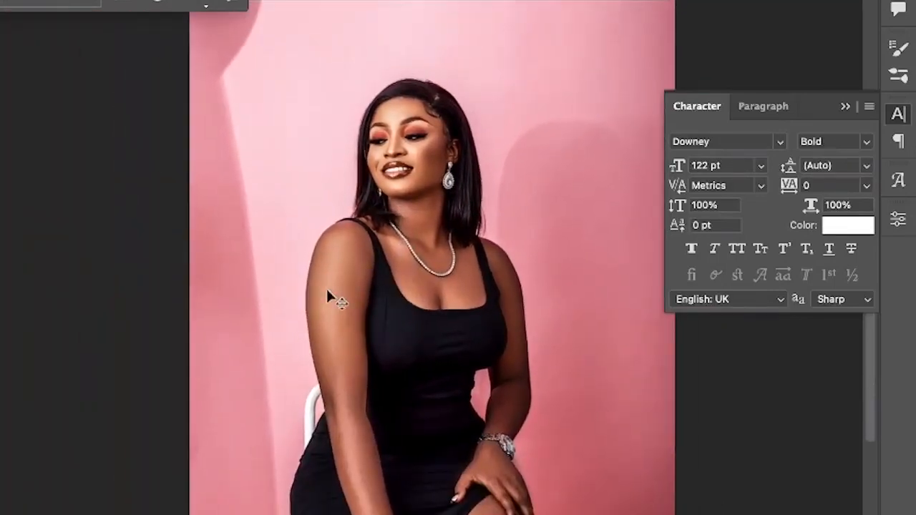
scroll(327, 292, "right", 2)
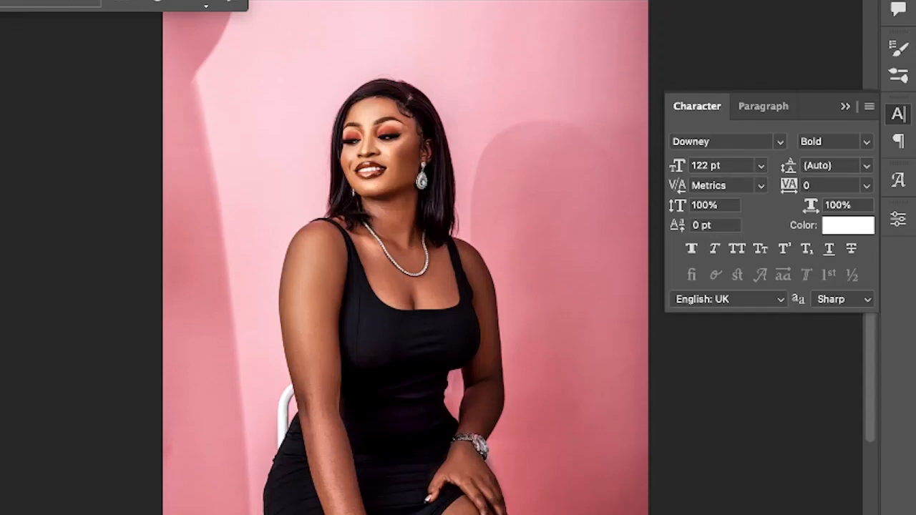
Step: Open the Neural Filters for the portrait and enable Skin Smoothing on the detected face
left_click(246, 0)
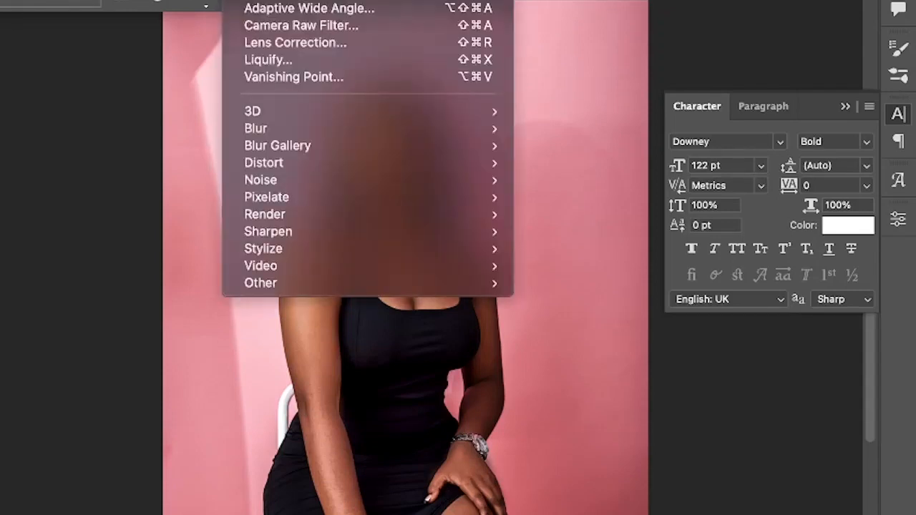
left_click(283, 0)
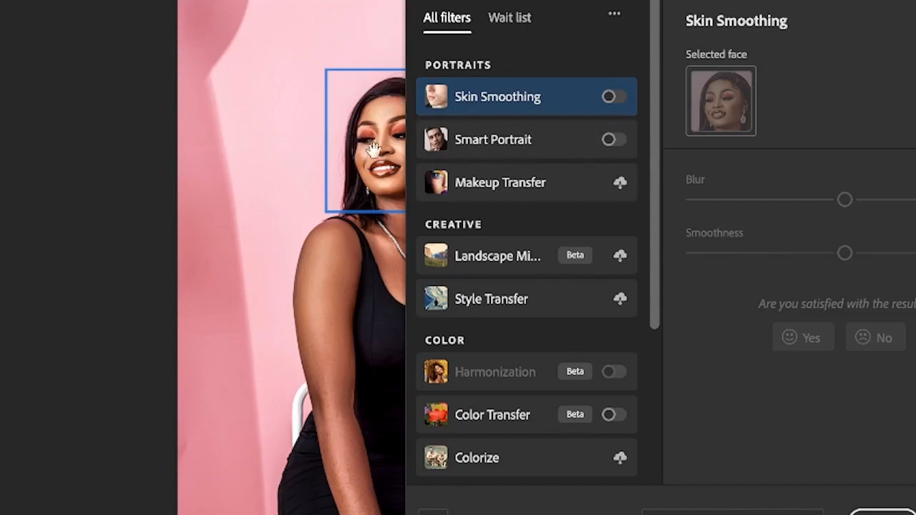
left_click(609, 97)
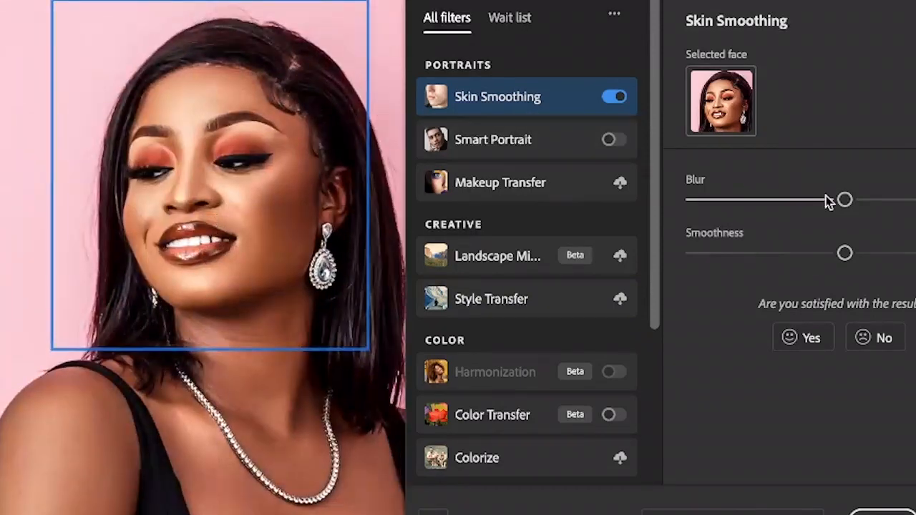
Step: Raise the Skin Smoothing Blur moderately and its Smoothness strongly, and compare the face with and without the filter
left_click_drag(843, 201, 869, 201)
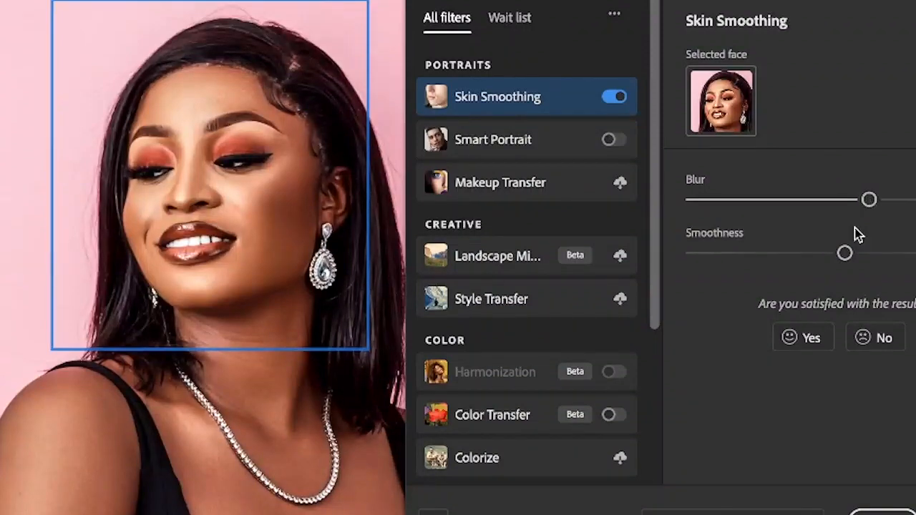
left_click_drag(845, 254, 915, 256)
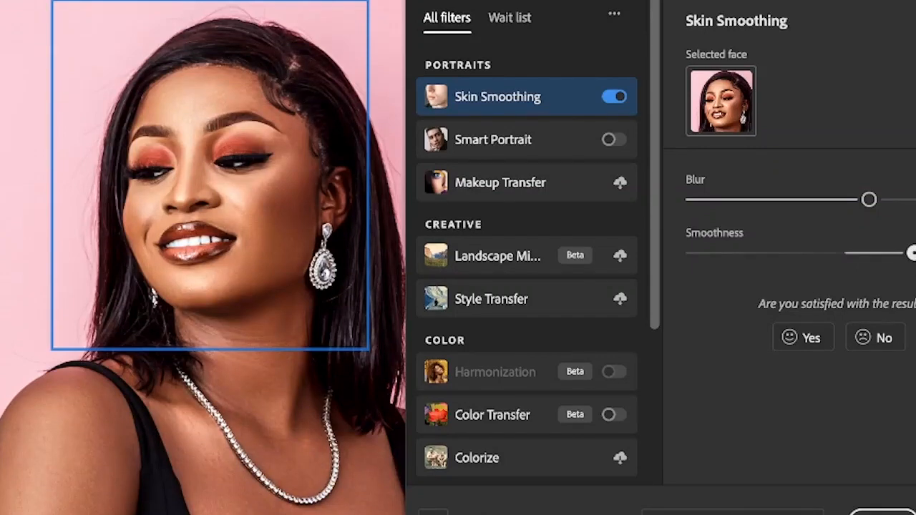
left_click_drag(914, 256, 915, 256)
left_click_drag(871, 199, 885, 203)
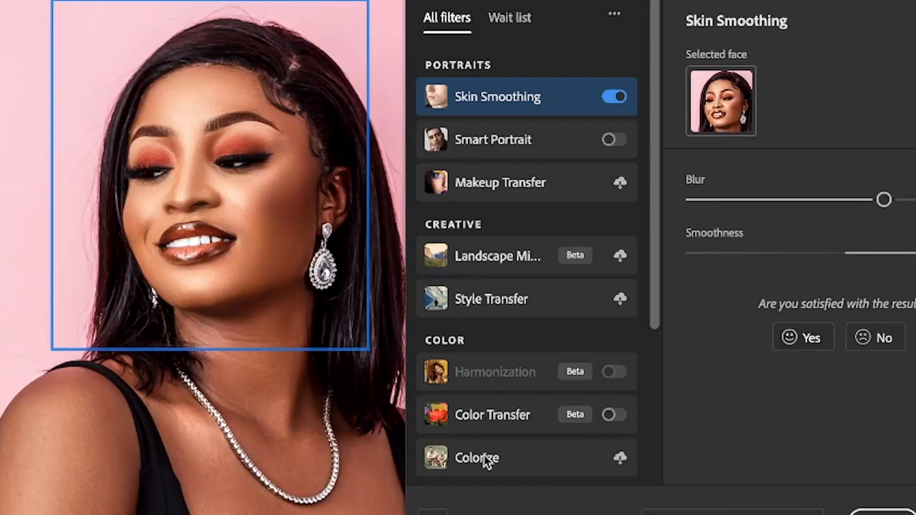
left_click(614, 98)
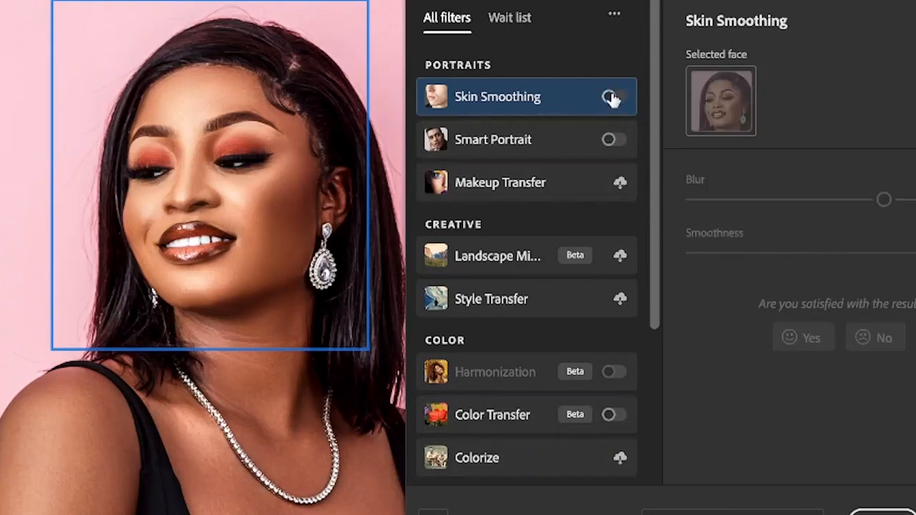
left_click(612, 98)
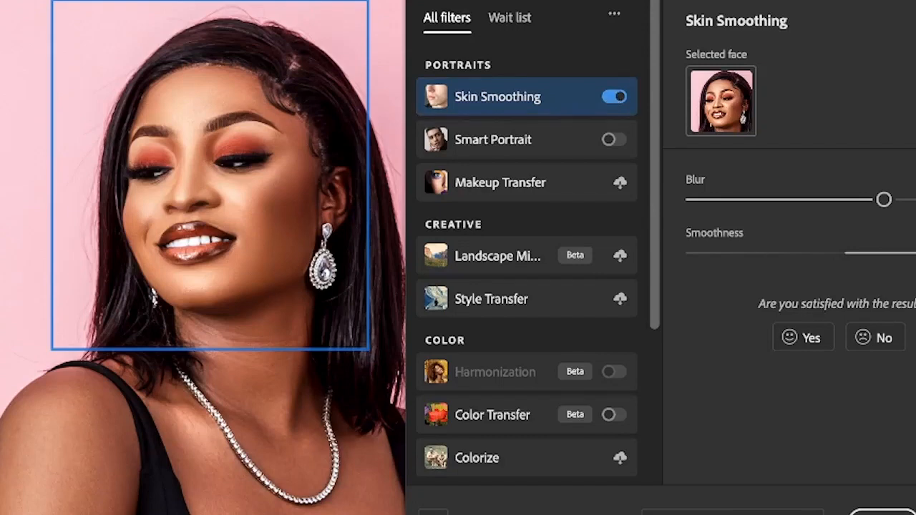
Step: Apply the Skin Smoothing filter to the portrait and commit the active layer transform
left_click(886, 513)
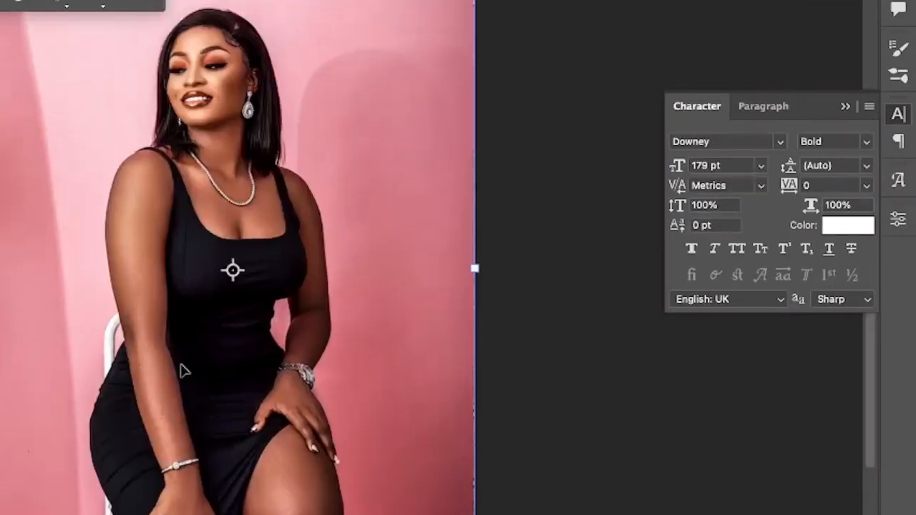
scroll(181, 364, "up", 3)
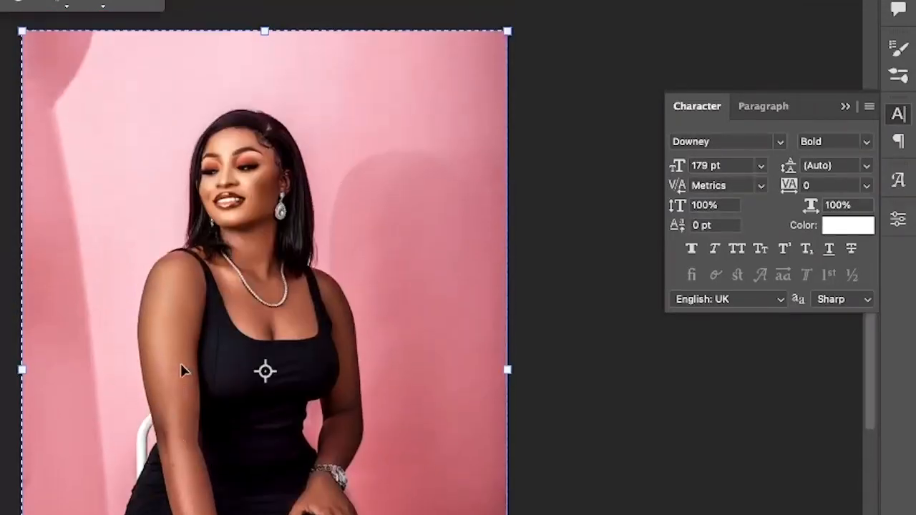
key("Return")
scroll(208, 163, "up", 3)
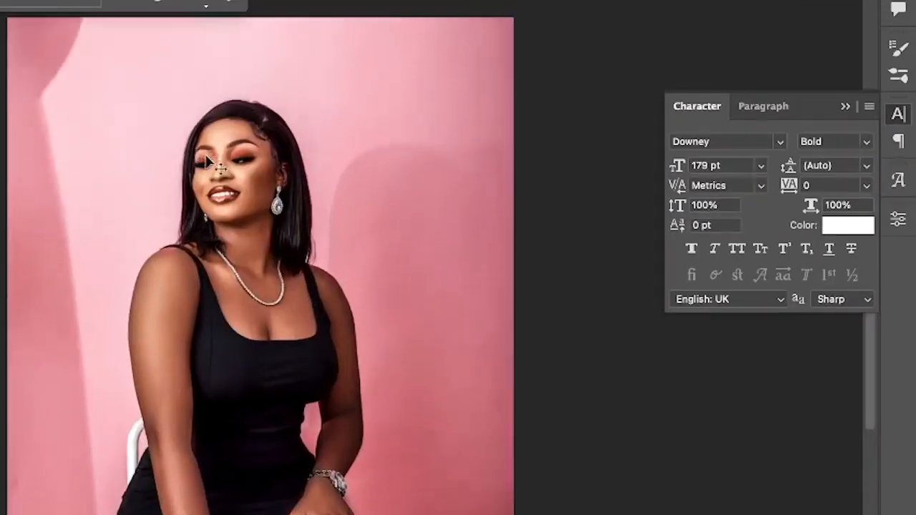
scroll(206, 157, "up", 1)
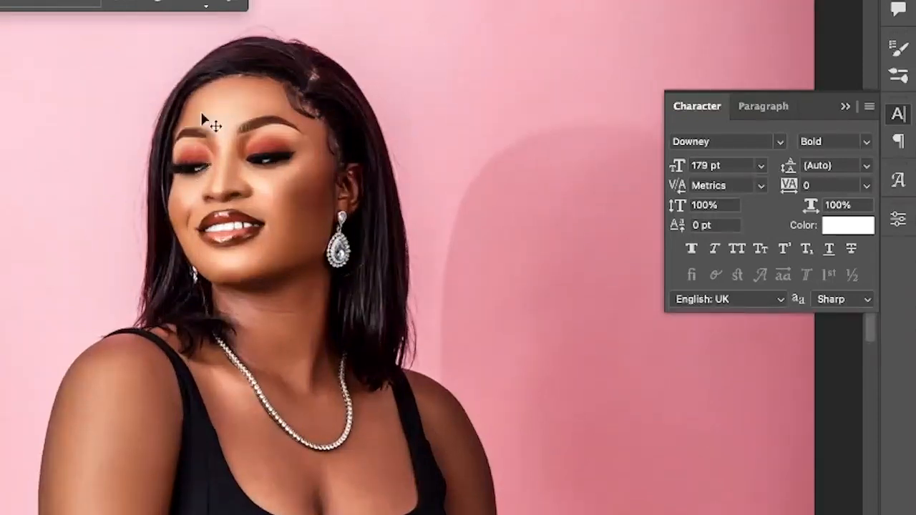
scroll(209, 117, "down", 3)
scroll(207, 116, "down", 3)
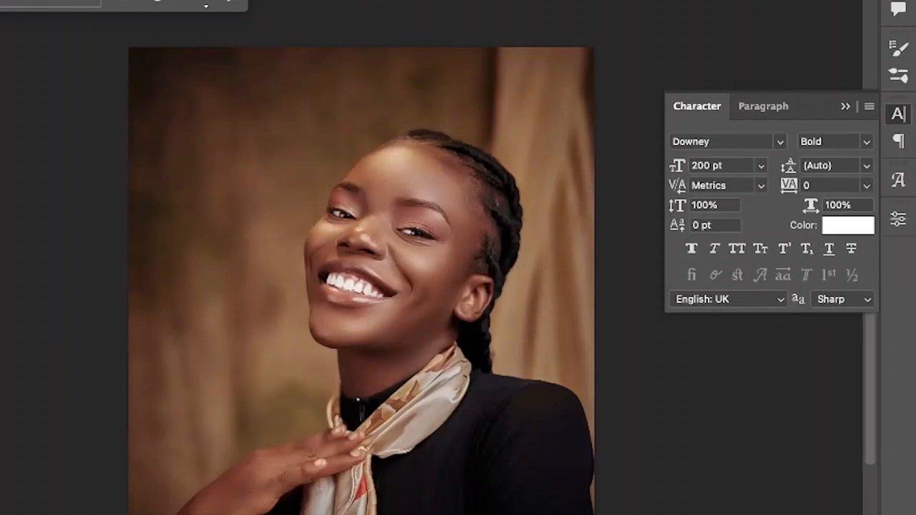
Step: Open the scarf portrait in the Camera Raw Filter and set Clarity to +89, Texture to +24 and Dehaze to +6
left_click(241, 0)
left_click(331, 25)
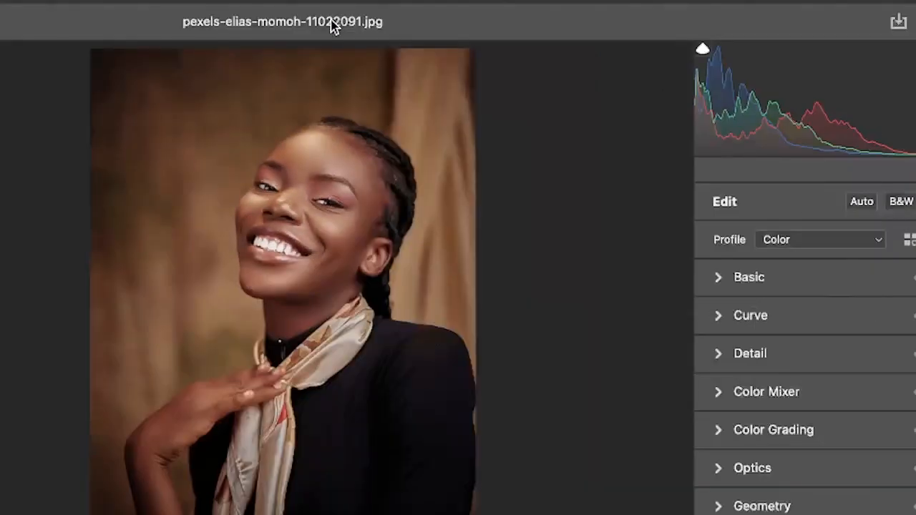
left_click(715, 277)
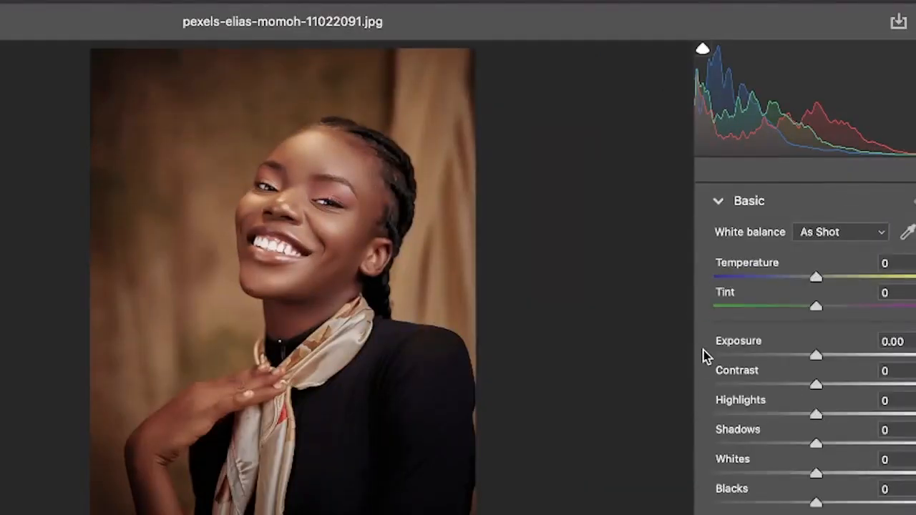
scroll(704, 357, "down", 3)
scroll(703, 357, "down", 1)
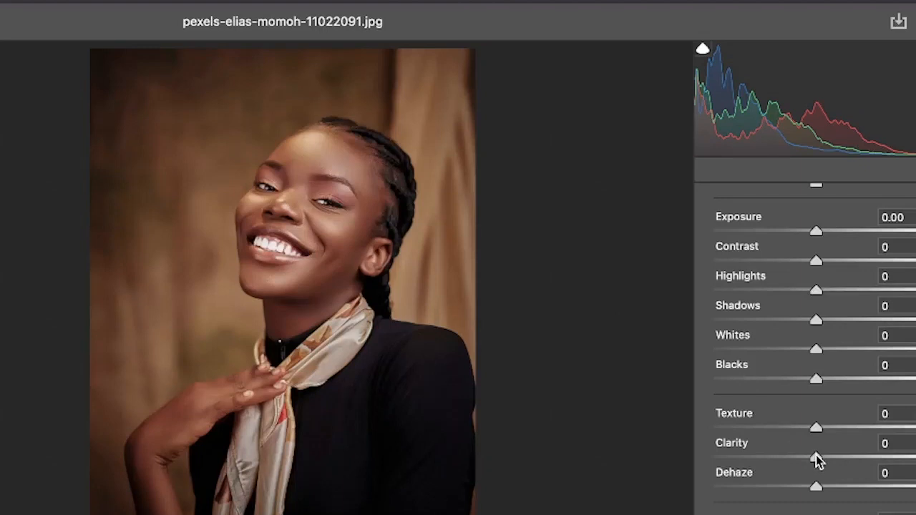
left_click_drag(816, 455, 906, 459)
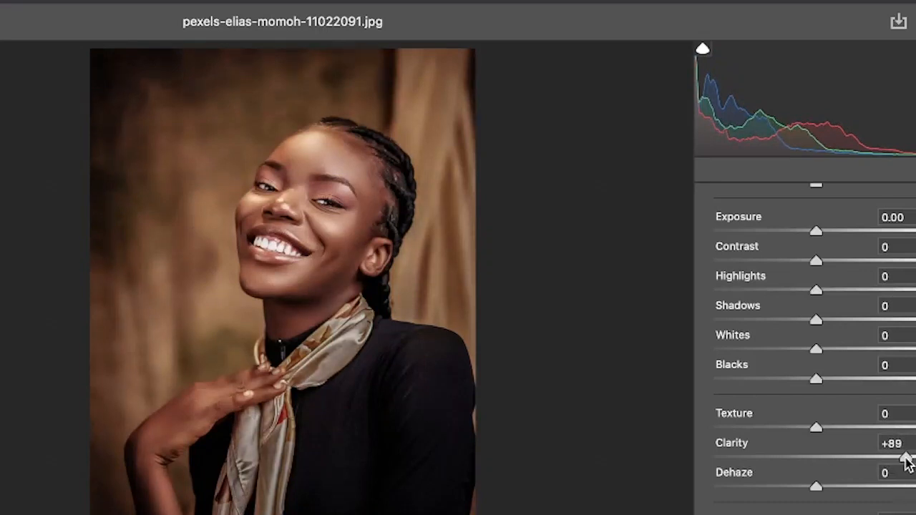
left_click_drag(817, 428, 839, 433)
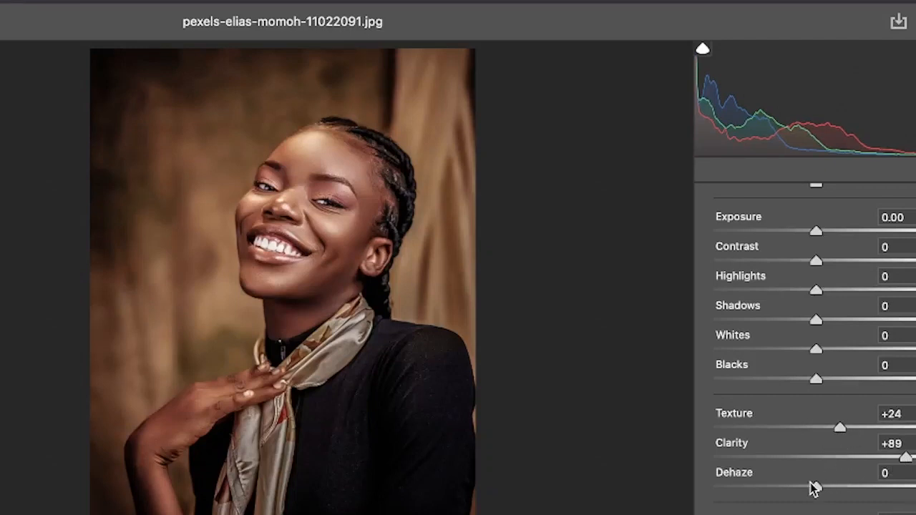
left_click_drag(817, 489, 820, 488)
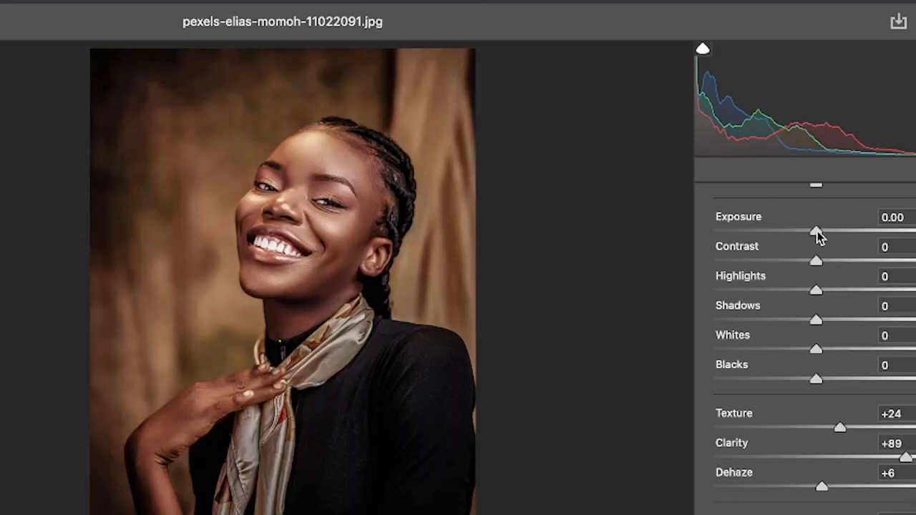
Step: Set the portrait's Exposure to +0.10, Whites to +5, Highlights to -8 and Shadows to -23
left_click_drag(818, 236, 820, 236)
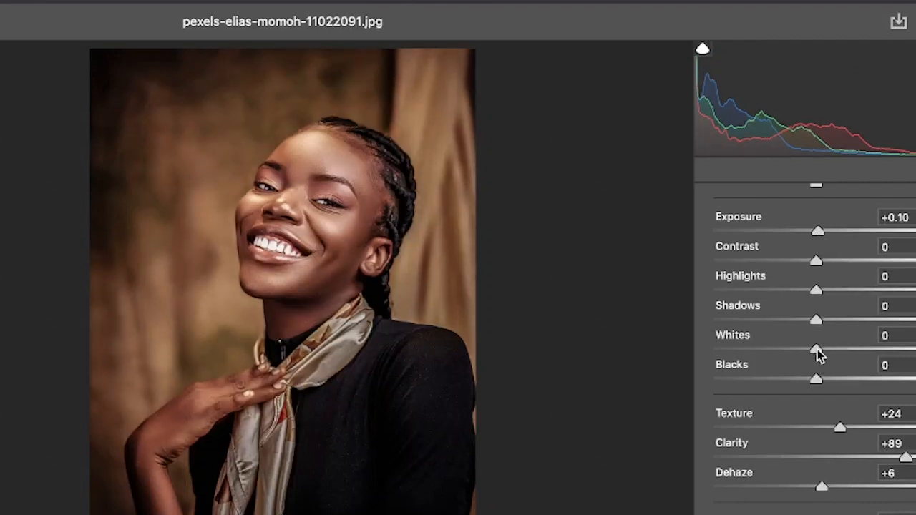
left_click_drag(816, 351, 821, 350)
left_click_drag(815, 291, 808, 293)
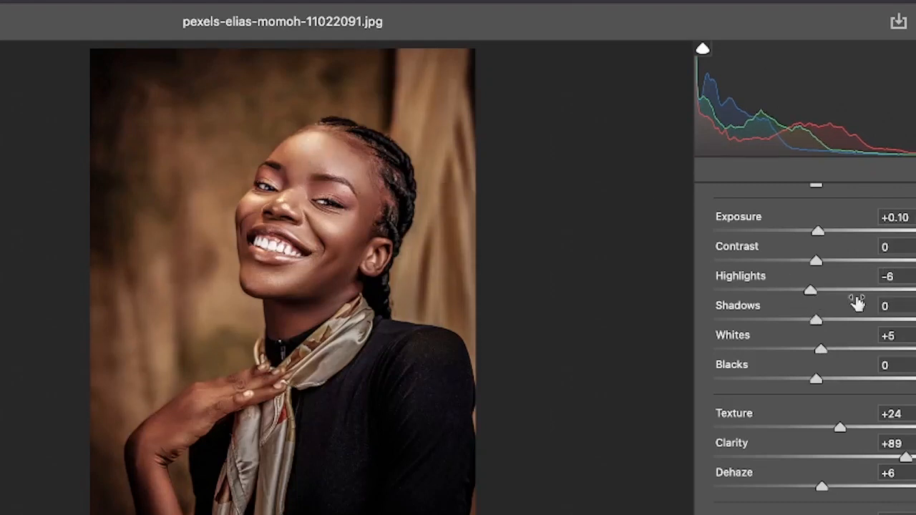
left_click_drag(812, 290, 795, 330)
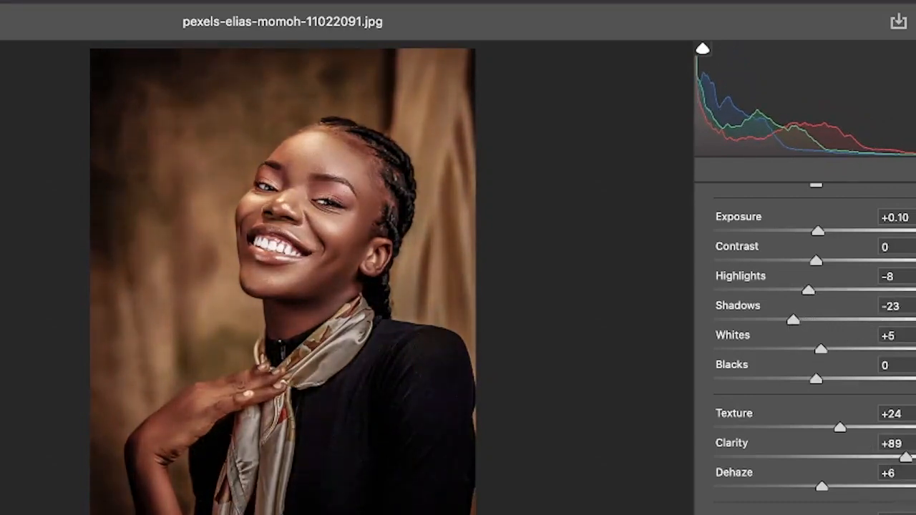
Step: Set the portrait's Saturation to -13 and its Vibrance to +31
scroll(815, 347, "down", 3)
left_click_drag(814, 501, 803, 503)
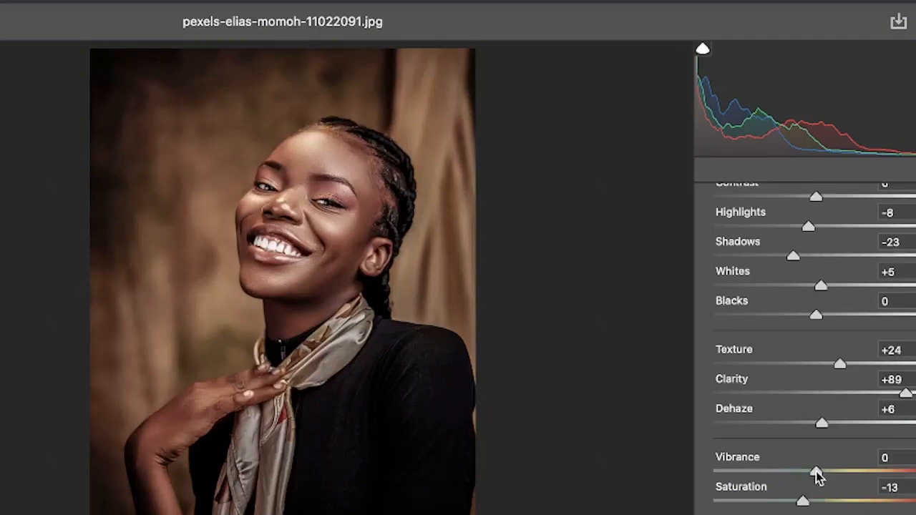
left_click_drag(818, 475, 848, 476)
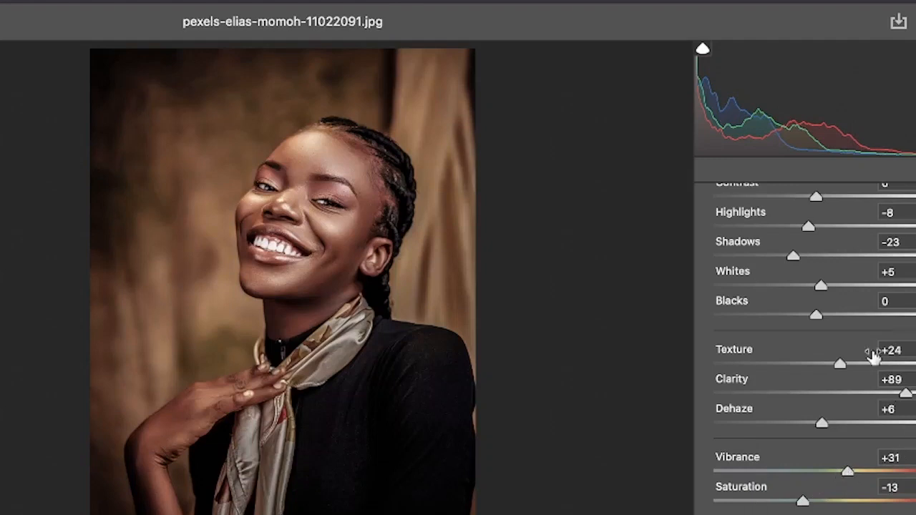
Step: Add a midpoint to the point curve, lower it slightly, and move the white point to input 249, output 255
scroll(873, 356, "up", 5)
scroll(874, 356, "down", 5)
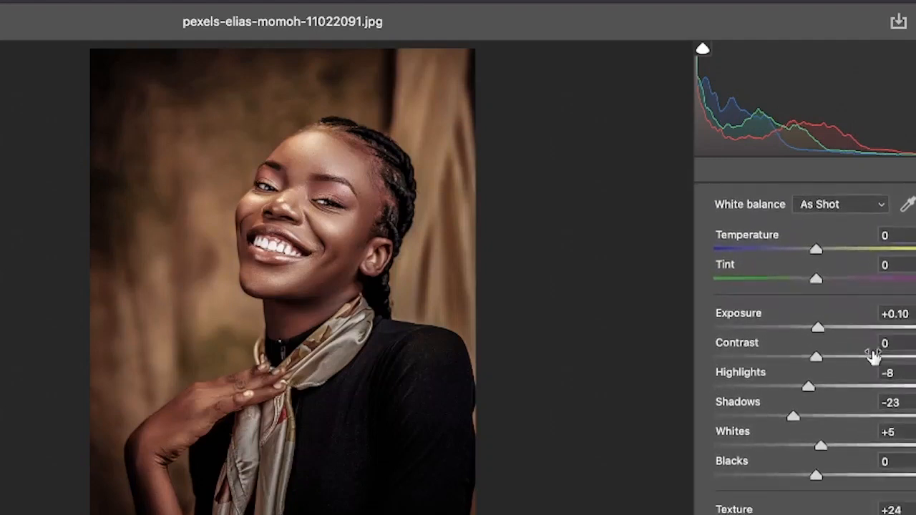
scroll(873, 356, "down", 3)
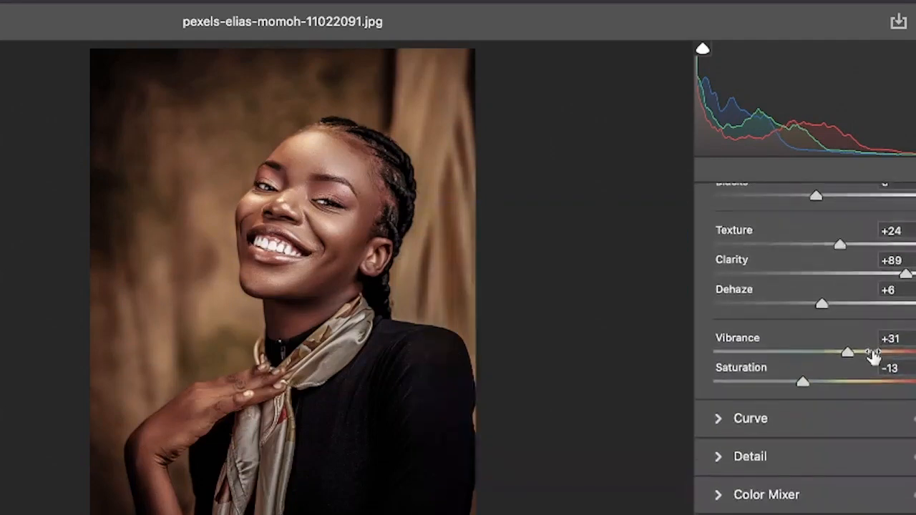
left_click(719, 418)
left_click(815, 365)
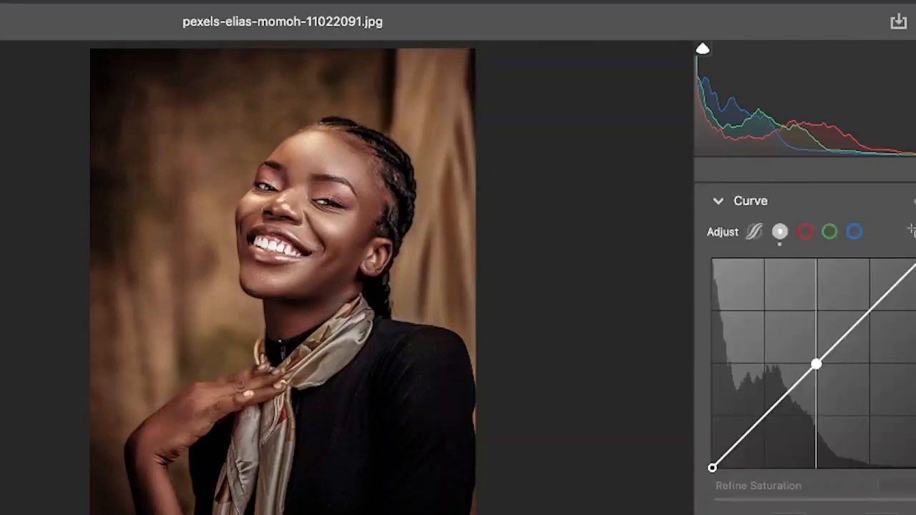
mouse_move(816, 365)
left_mouse_down()
mouse_move(818, 375)
mouse_move(818, 366)
left_mouse_up()
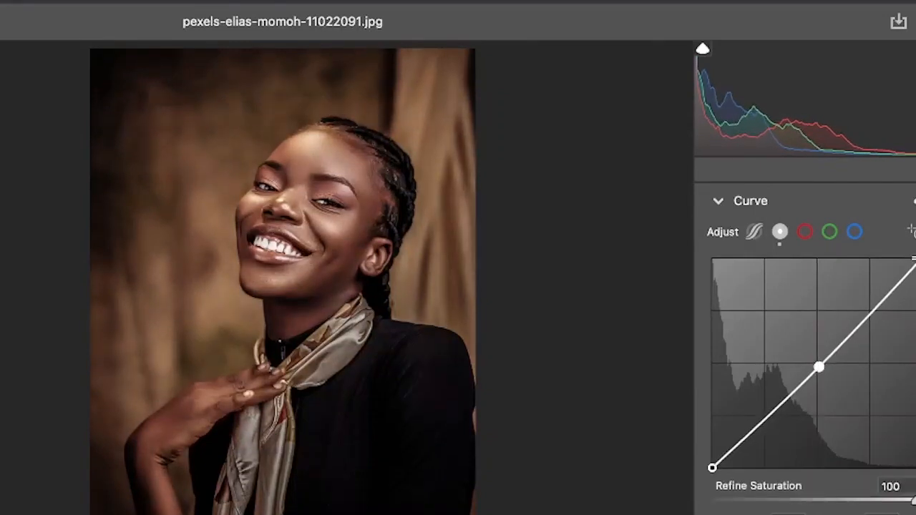
left_click_drag(915, 258, 915, 259)
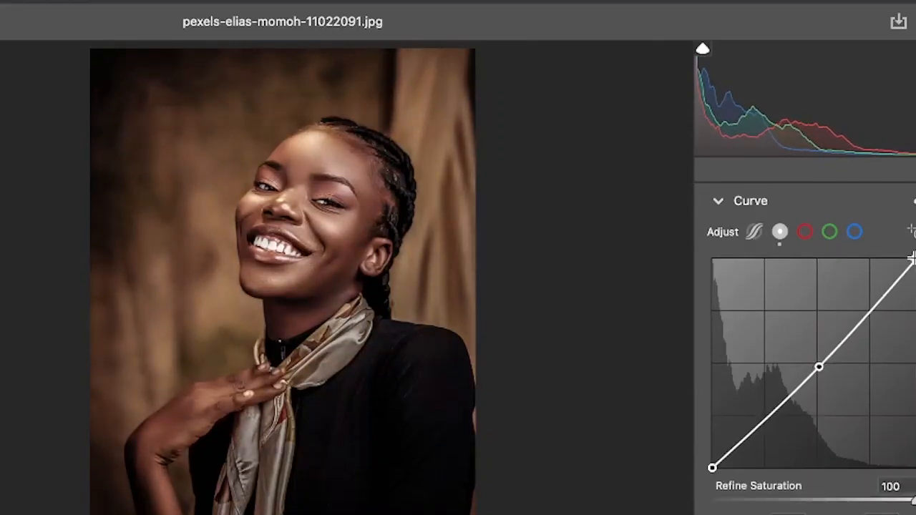
Step: Set Sharpening to 18 and Noise Reduction to 12 with Detail 38, and compare the portrait with and without these detail settings
scroll(787, 322, "down", 5)
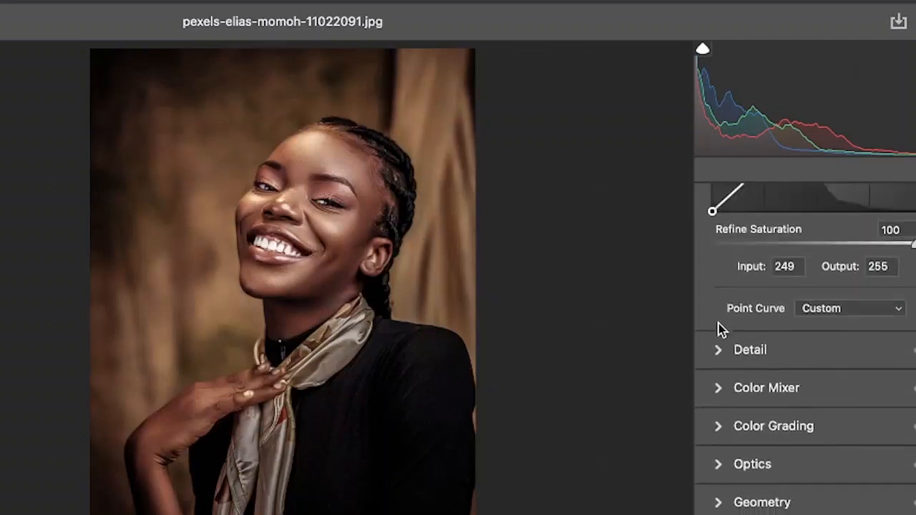
left_click(719, 354)
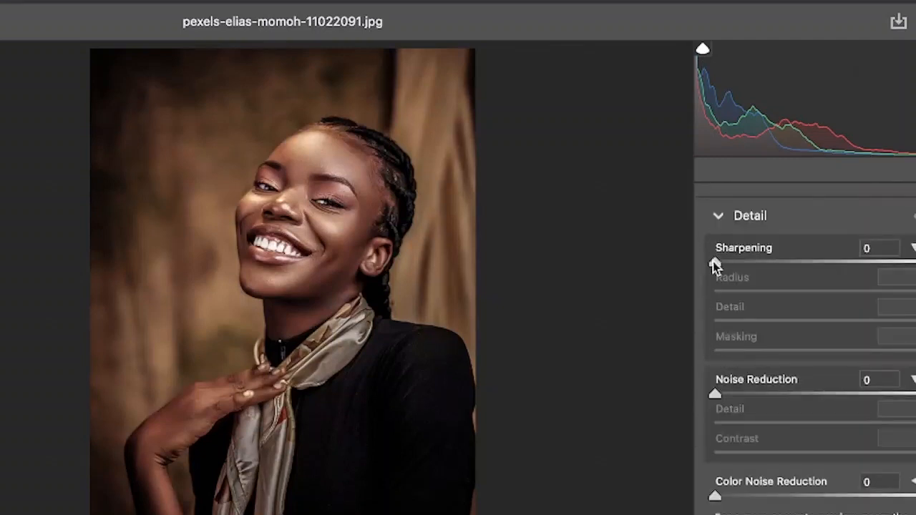
left_click_drag(715, 263, 737, 264)
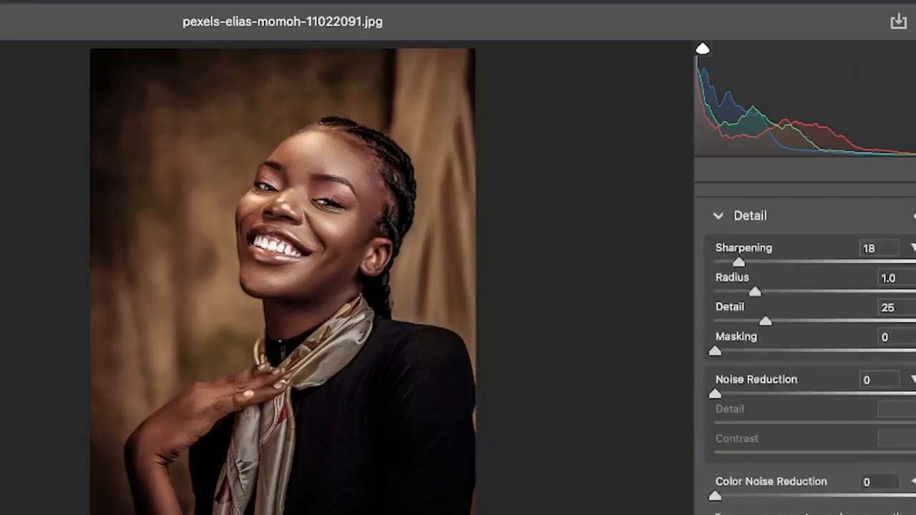
left_click_drag(720, 394, 747, 395)
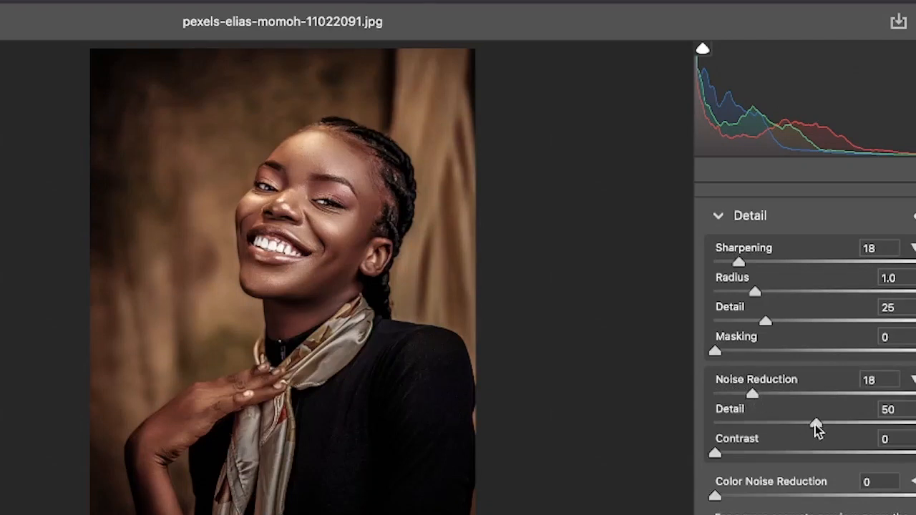
left_click_drag(796, 425, 785, 424)
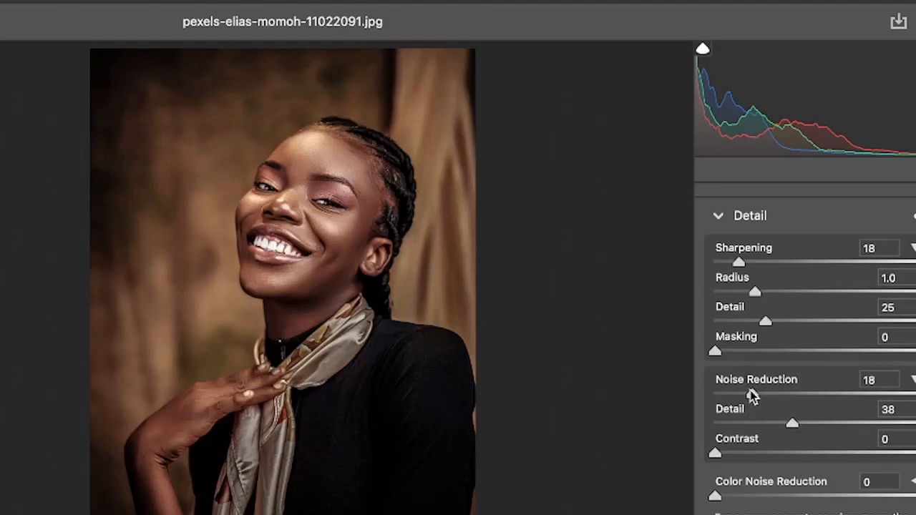
left_click_drag(749, 390, 739, 390)
left_click(915, 215)
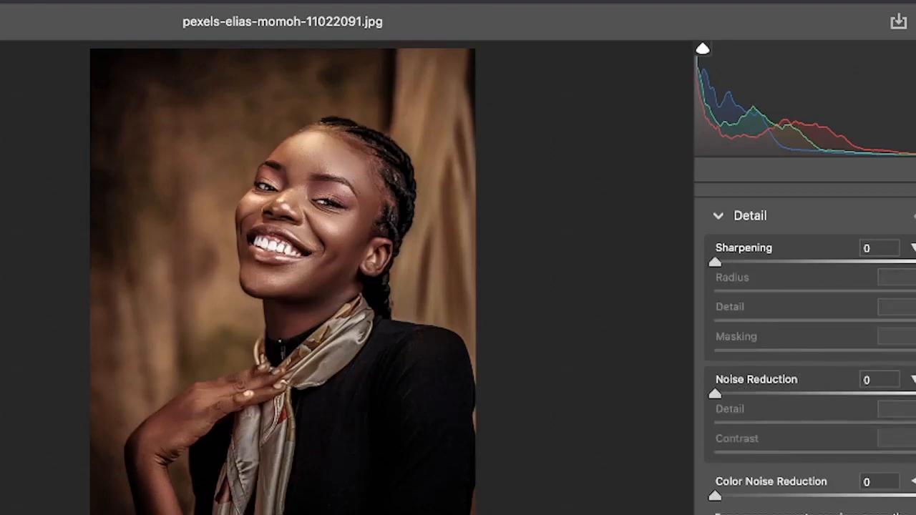
key("backslash")
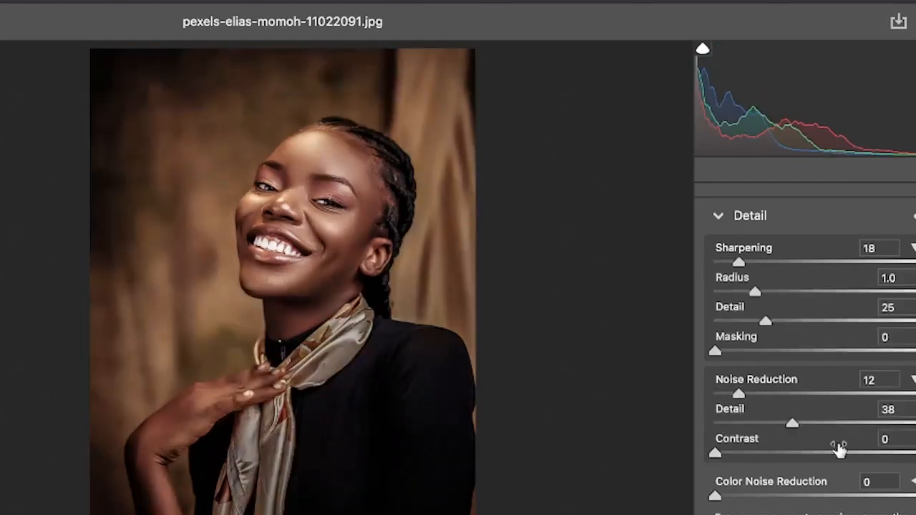
Step: Set the Oranges saturation to +26 in the Color Mixer and apply the Camera Raw adjustments to the portrait
scroll(839, 449, "down", 5)
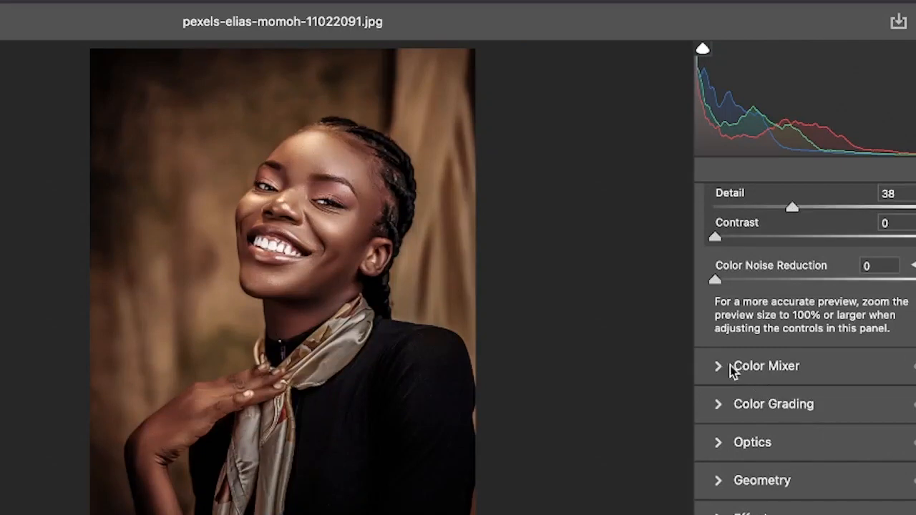
left_click(720, 367)
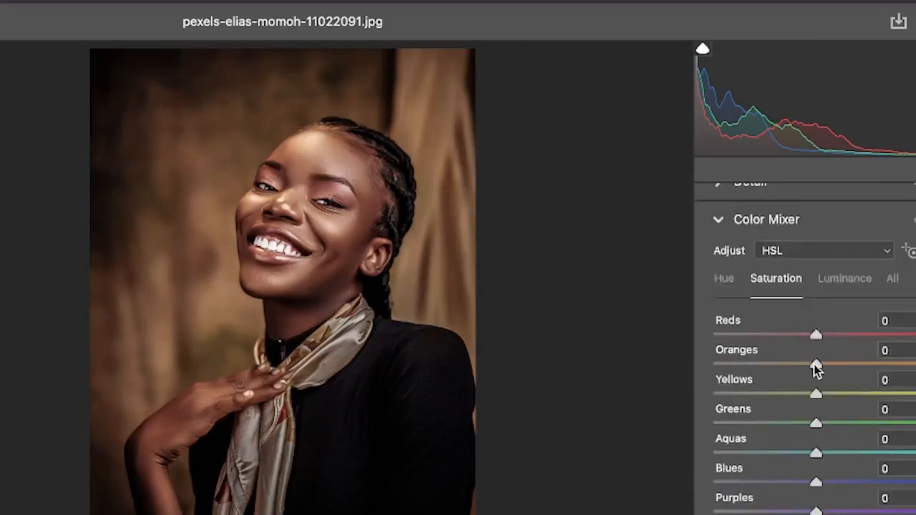
left_click_drag(817, 368, 841, 370)
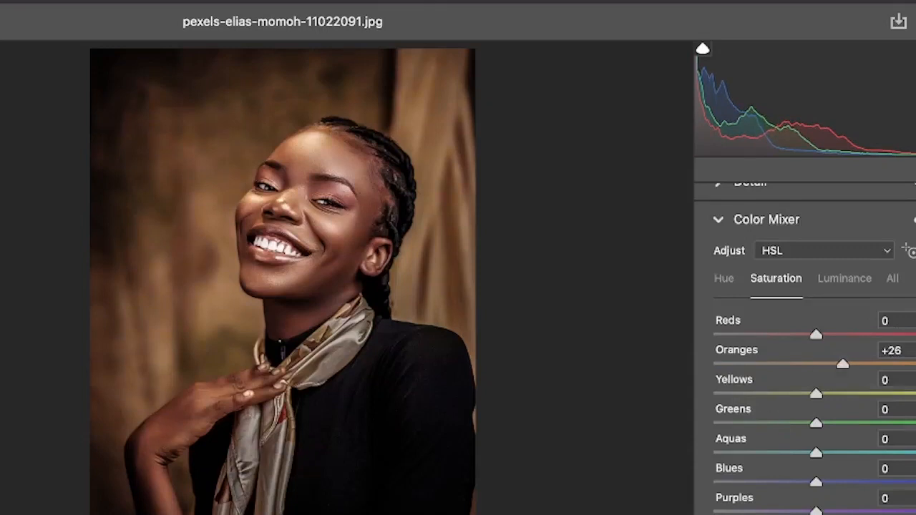
key("backslash")
key("backslash")
left_click(718, 220)
scroll(865, 372, "up", 1)
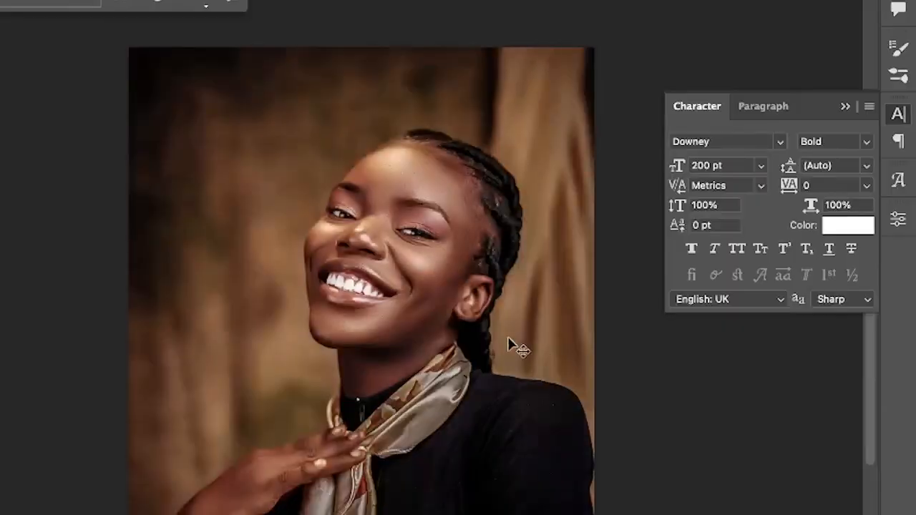
Step: Open the Neural Filters for the scarf portrait and enable Skin Smoothing on the detected face
left_click(247, 0)
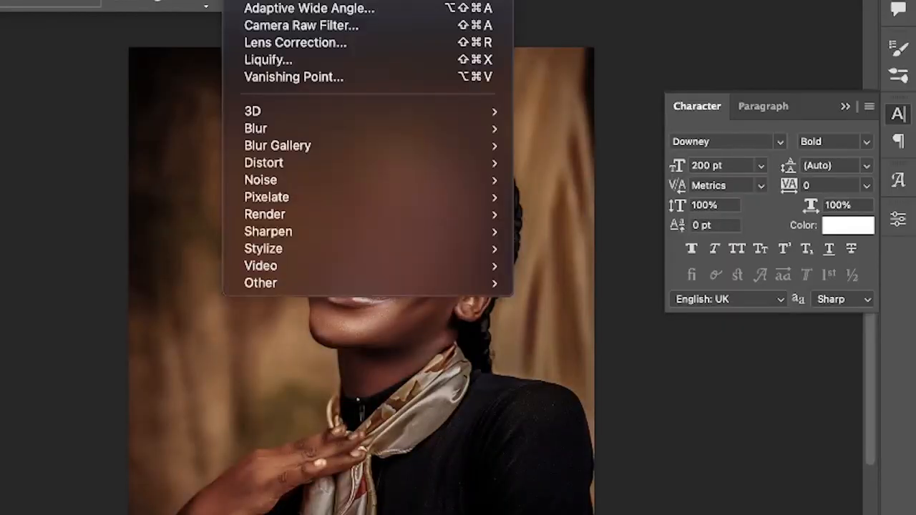
key("shift+super+a")
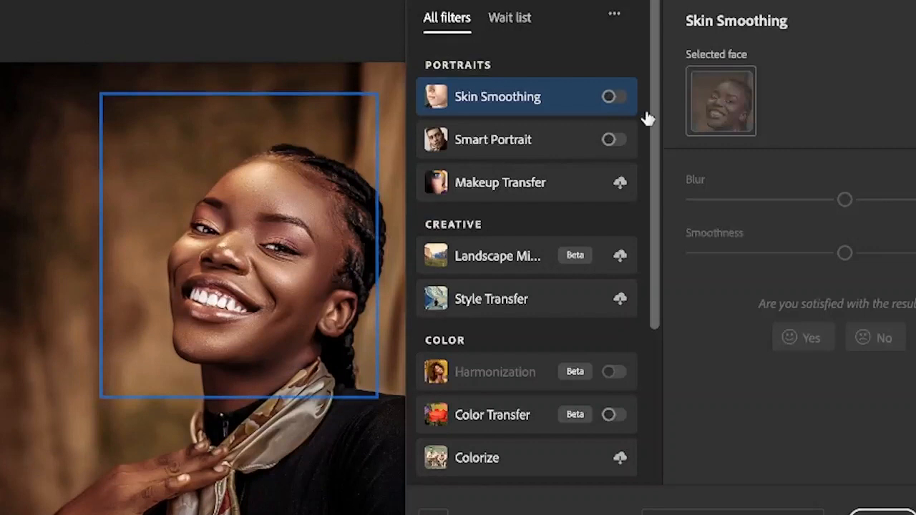
left_click(611, 98)
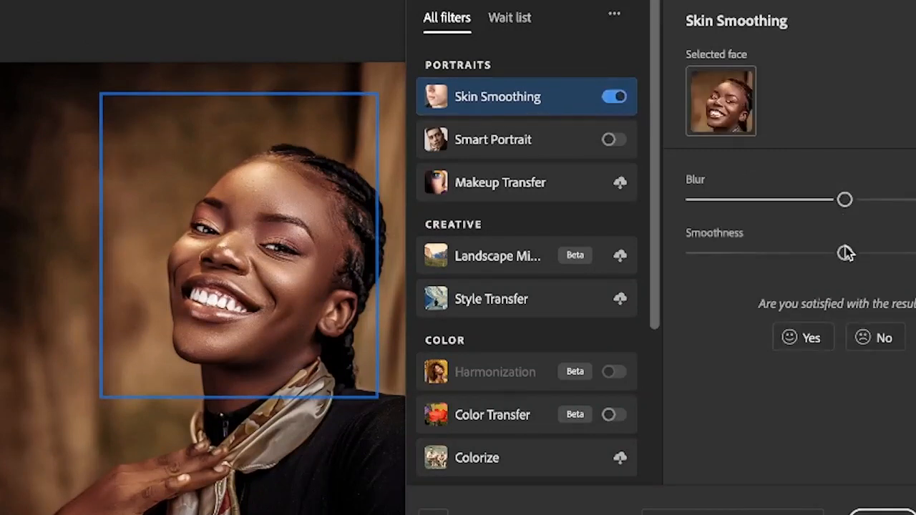
Step: Raise the Smoothness and Blur of Skin Smoothing on the detected face, and compare the portrait with the filter off and on
left_click_drag(845, 252, 907, 255)
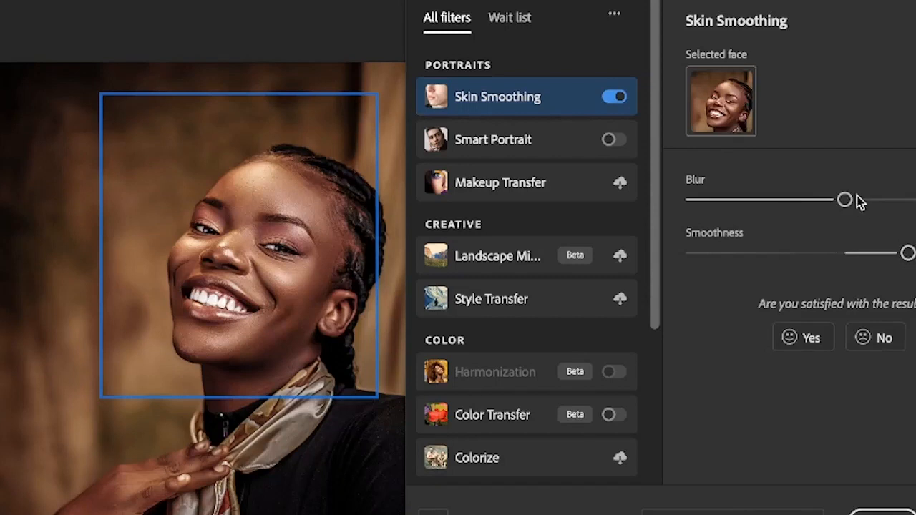
left_click_drag(846, 203, 887, 208)
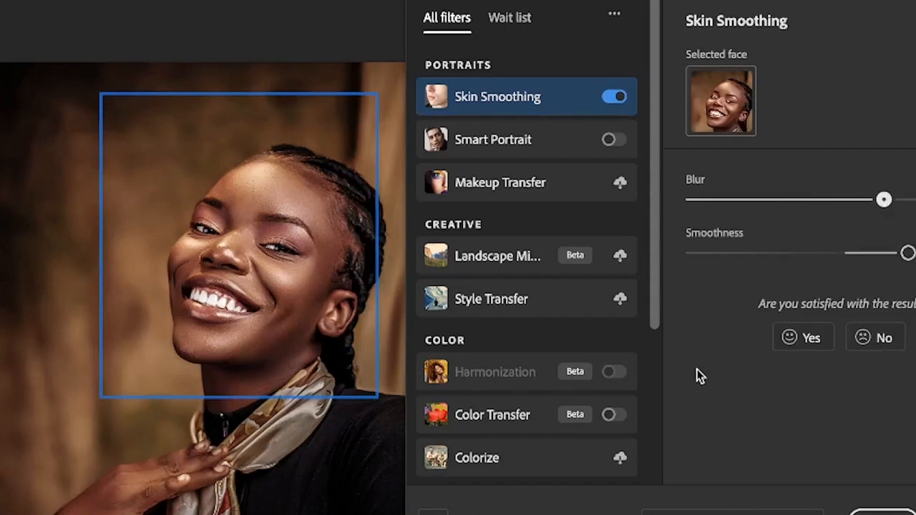
left_click(616, 100)
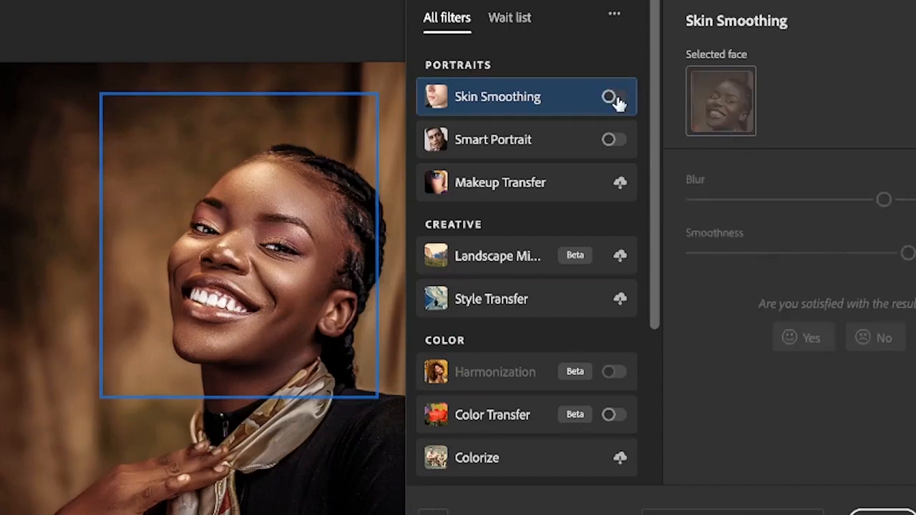
left_click(616, 100)
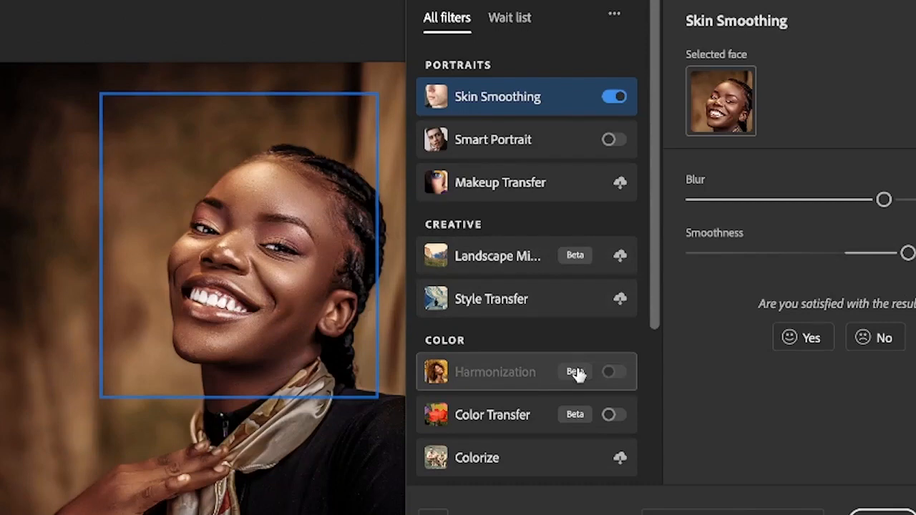
Step: Apply the Skin Smoothing filter to the scarf portrait, clear the selection around it, and inspect the smoothed face up close
mouse_move(577, 375)
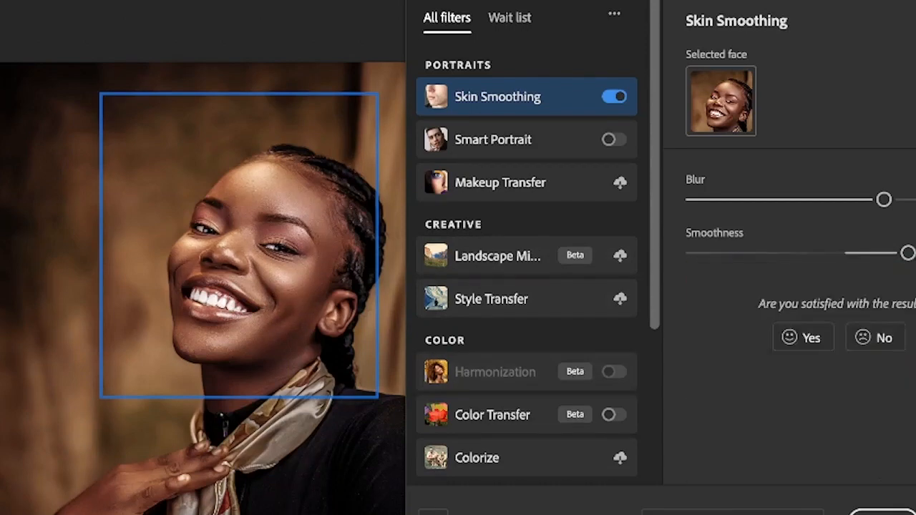
key("Return")
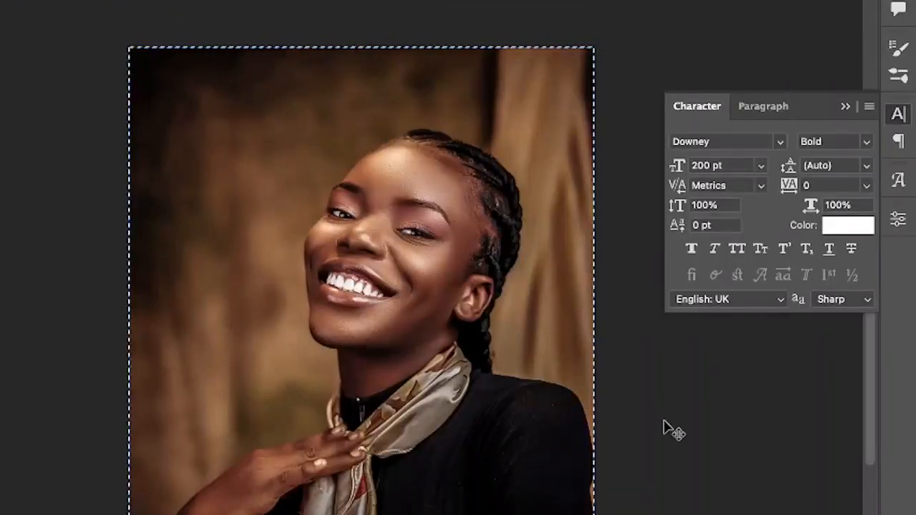
key("Return")
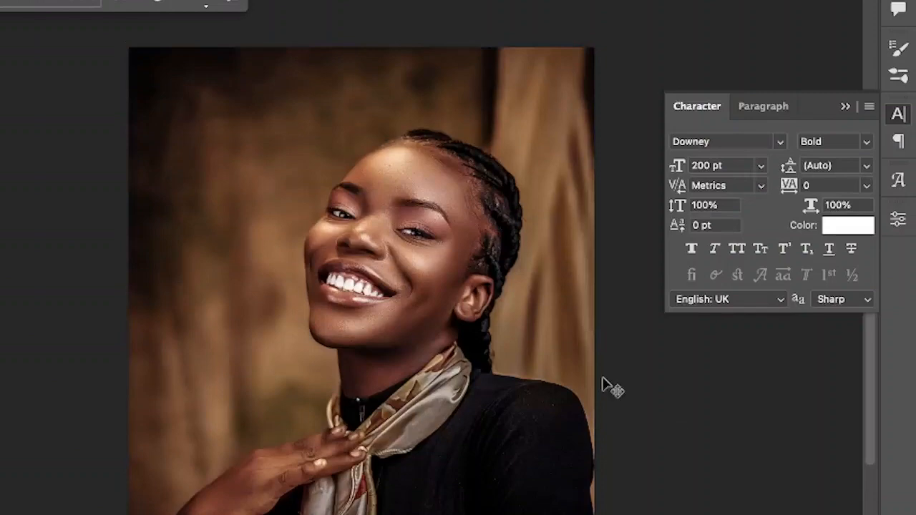
scroll(511, 352, "up", 4)
scroll(511, 351, "down", 4)
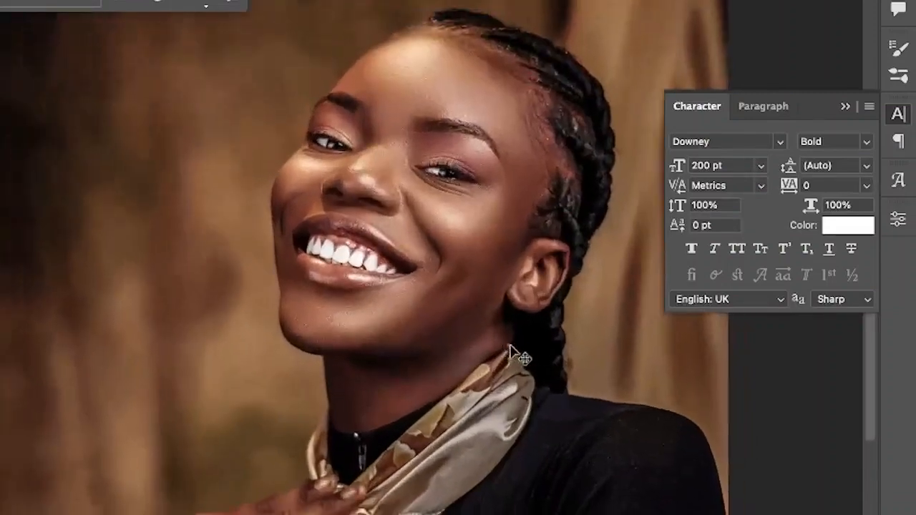
scroll(511, 351, "up", 4)
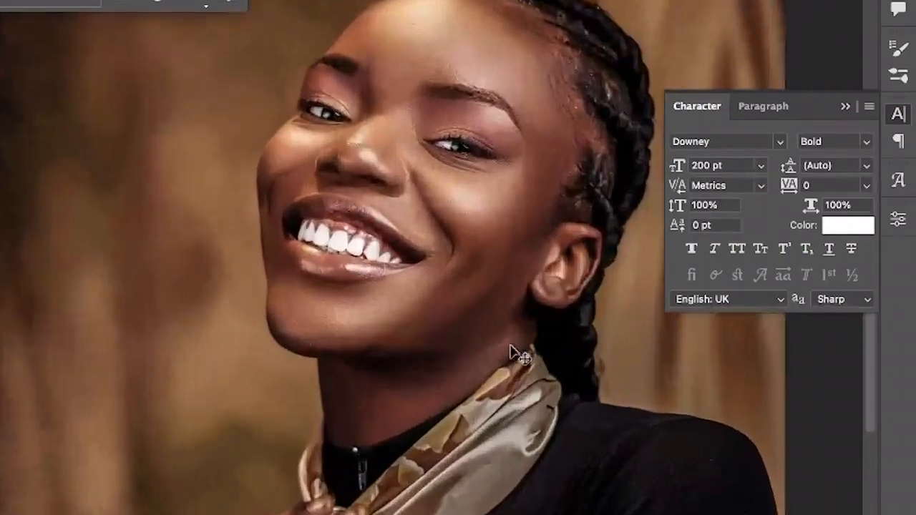
scroll(511, 351, "down", 2)
scroll(511, 352, "down", 3)
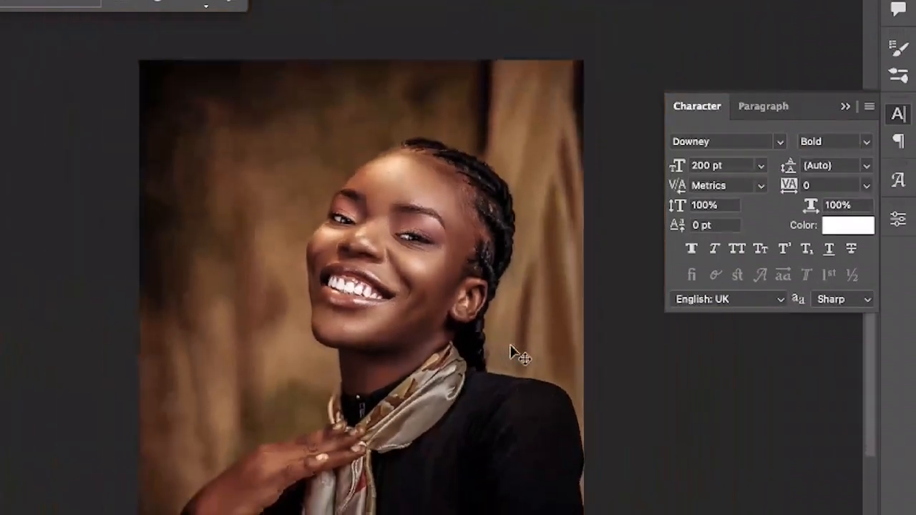